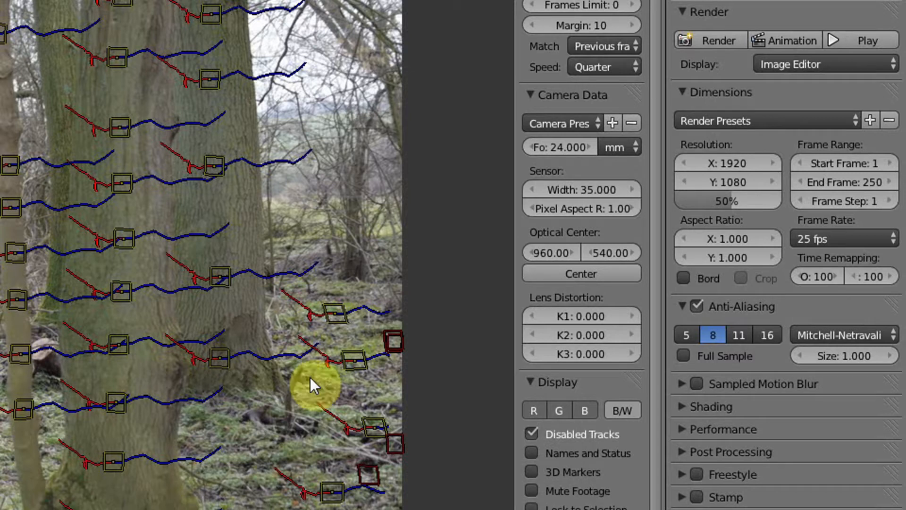
Set the tracking camera's sensor width to 17.3 and its focal length to 25 mm.
click(591, 188)
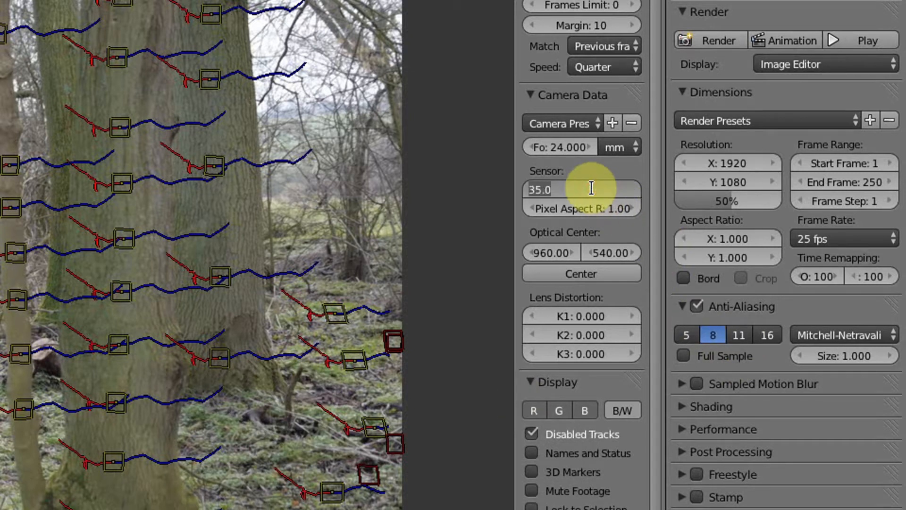
text(17.3)
key(Return)
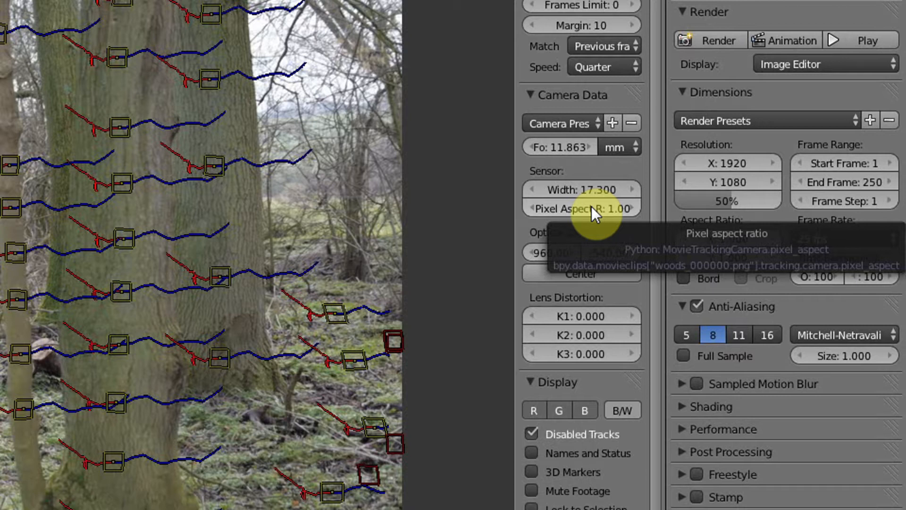
click(561, 146)
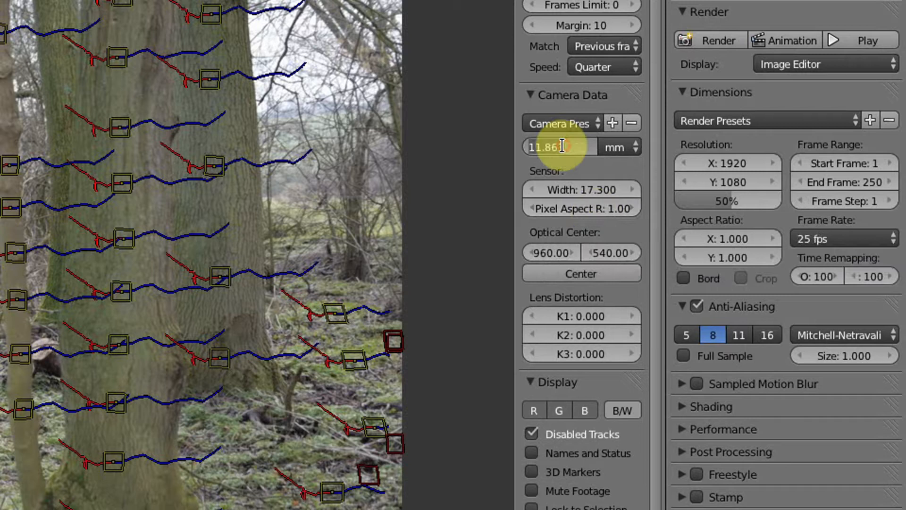
text(25)
key(Return)
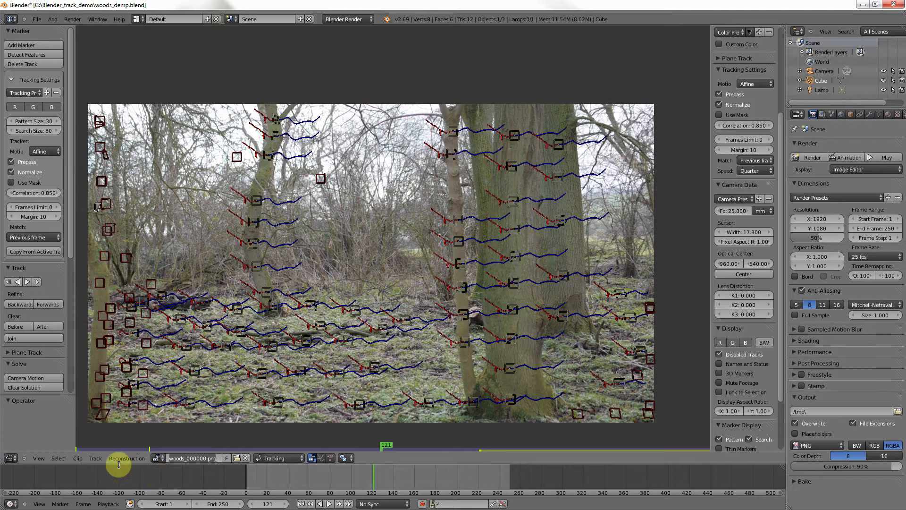
Start a new file with the startup settings and switch the 3D viewport to the Movie Clip Editor.
click(37, 20)
click(39, 27)
click(36, 30)
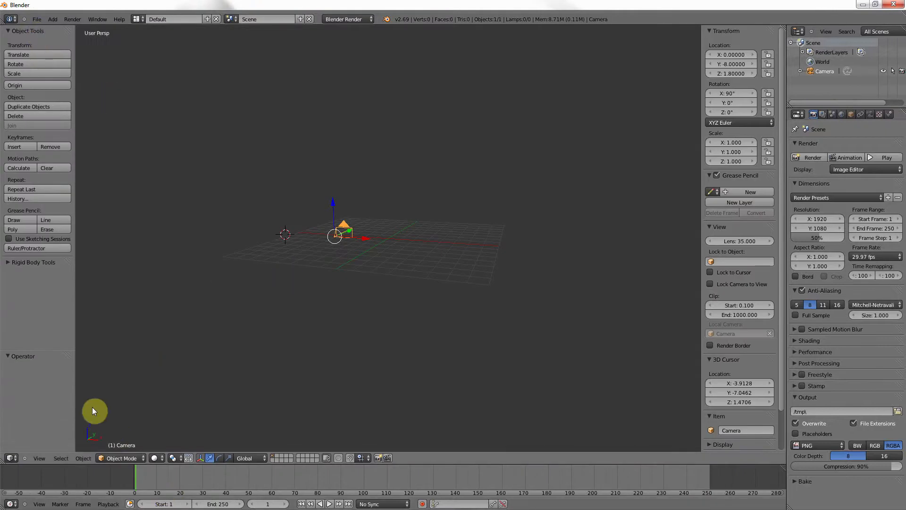
click(17, 459)
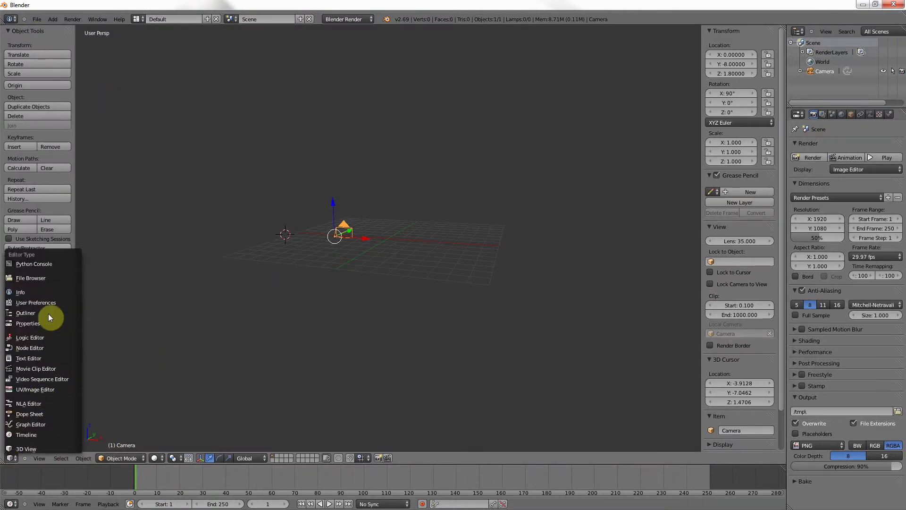
click(37, 367)
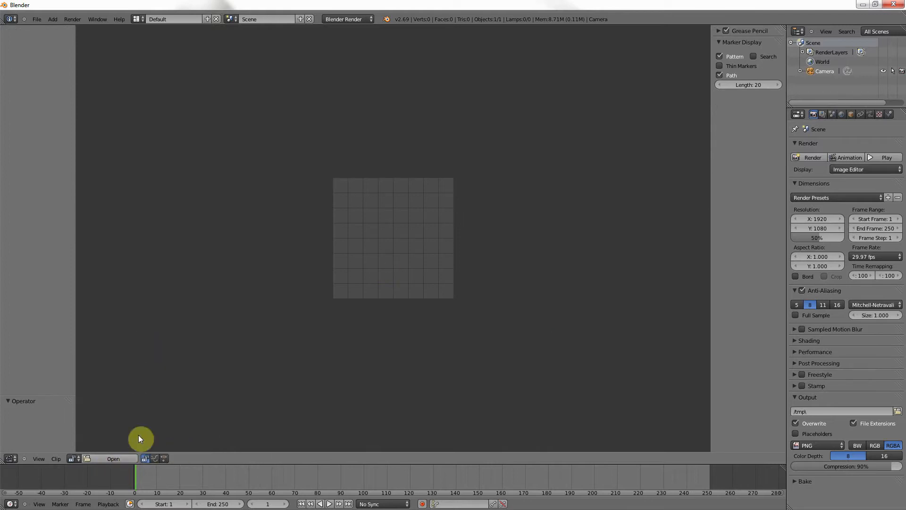
Load the calibration clip l-25.MOV from the "lens calibration" folder on the E: drive.
click(115, 458)
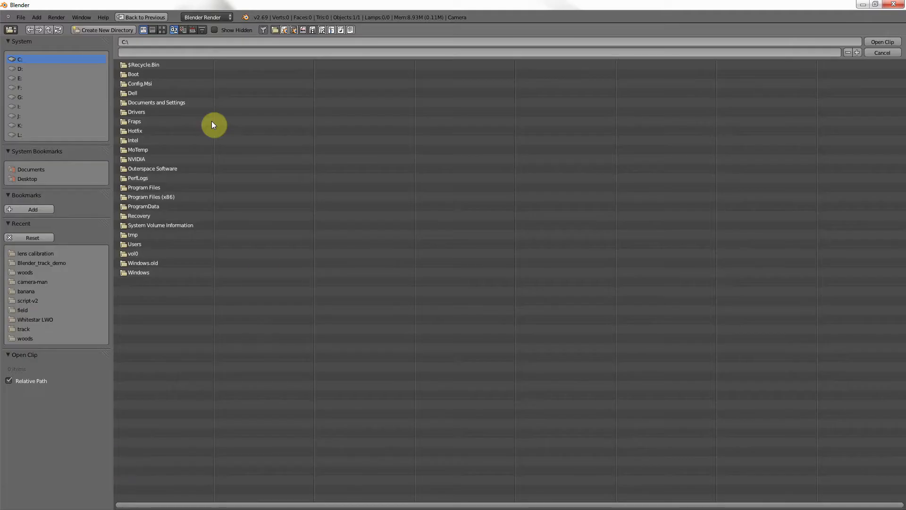
click(15, 88)
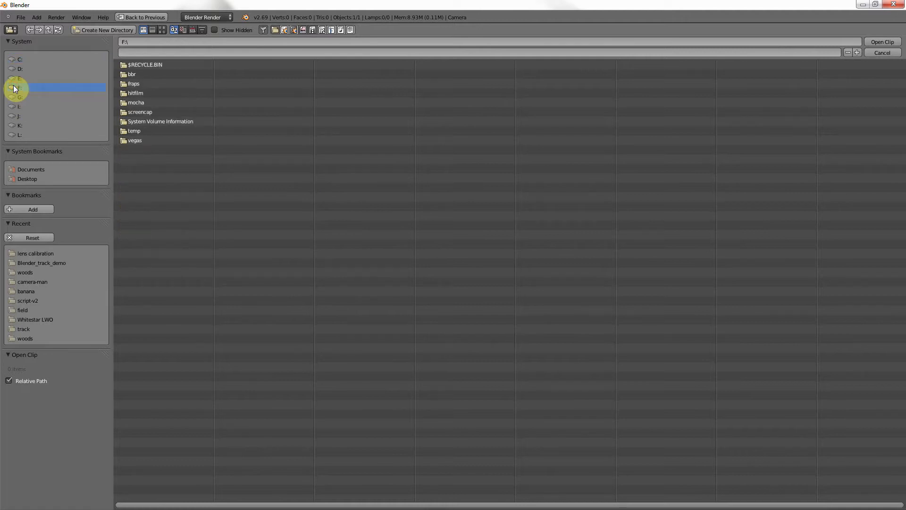
click(14, 78)
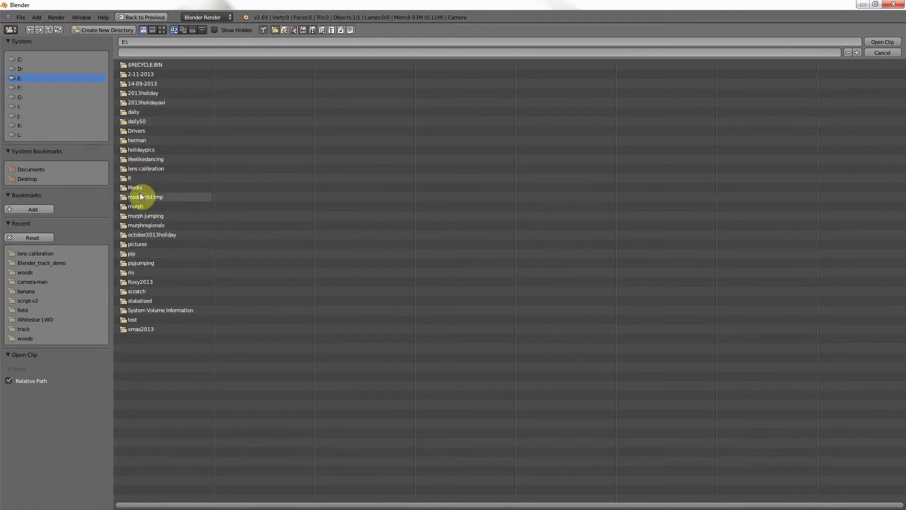
click(143, 171)
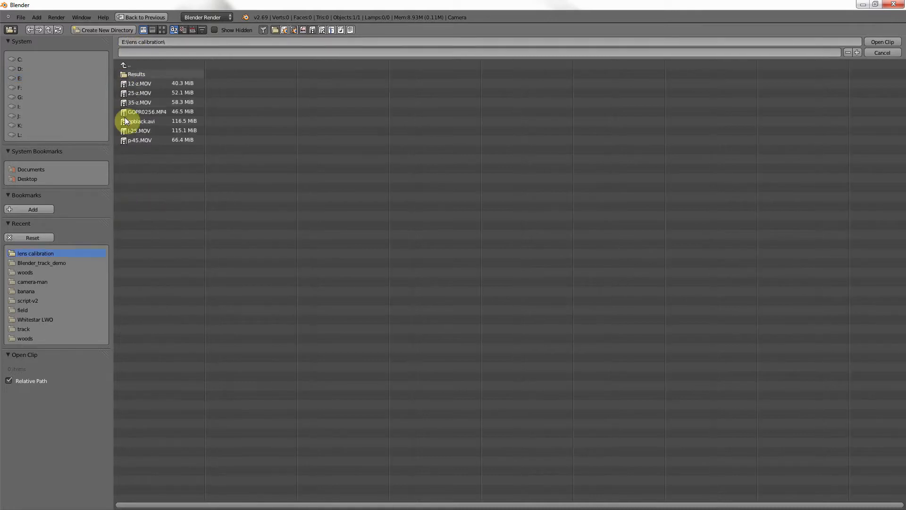
click(137, 132)
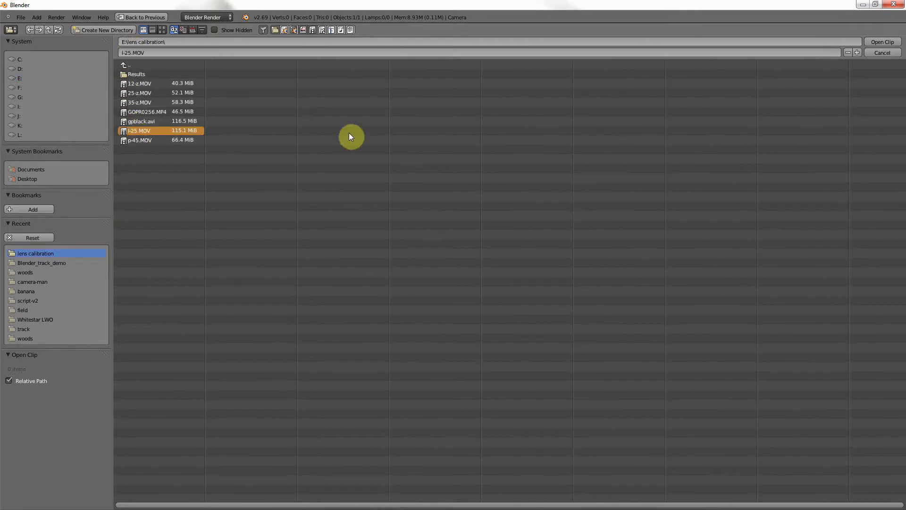
click(892, 42)
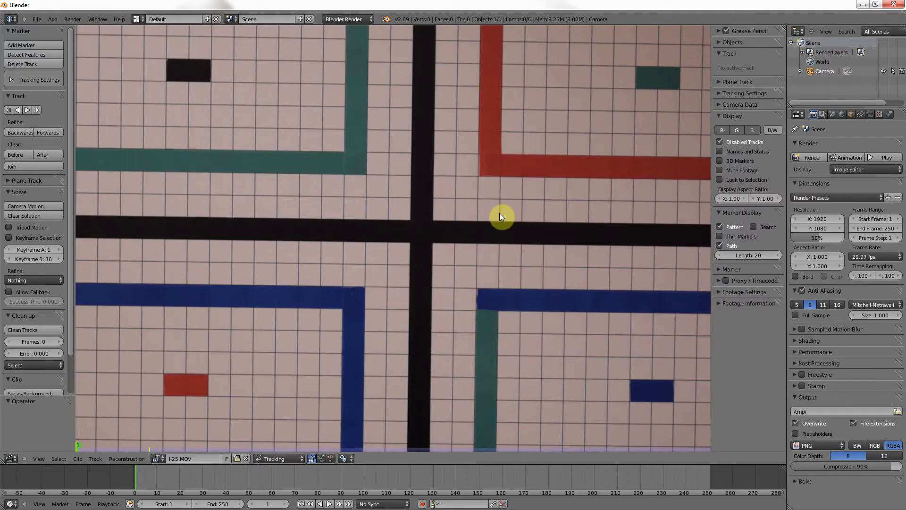
scroll(444, 231, down, 4)
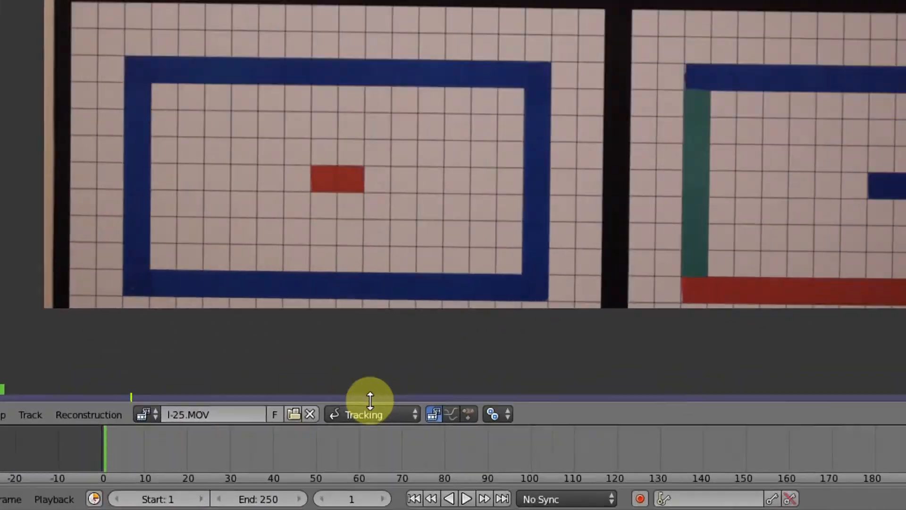
In Distortion mode, draw straight grease pencil lines along the central horizontal bar's upper edge and the central vertical bar's left edge.
click(277, 458)
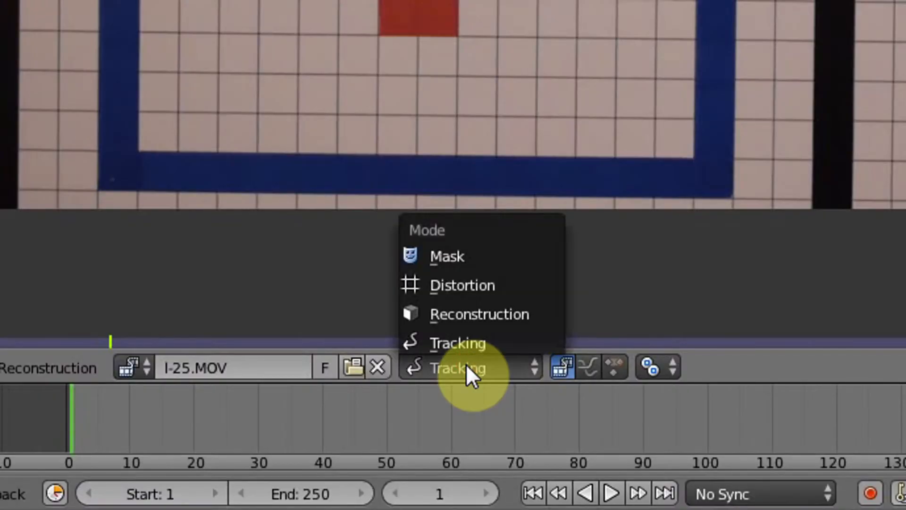
click(466, 284)
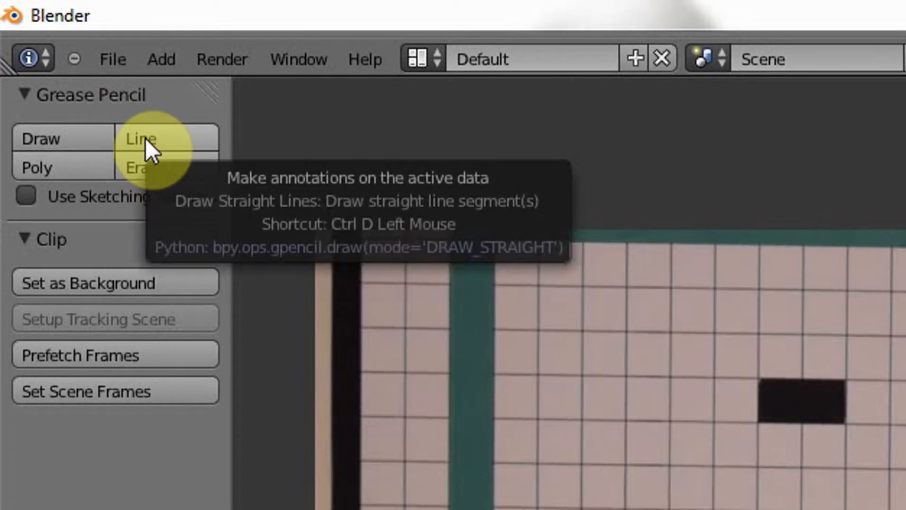
click(145, 138)
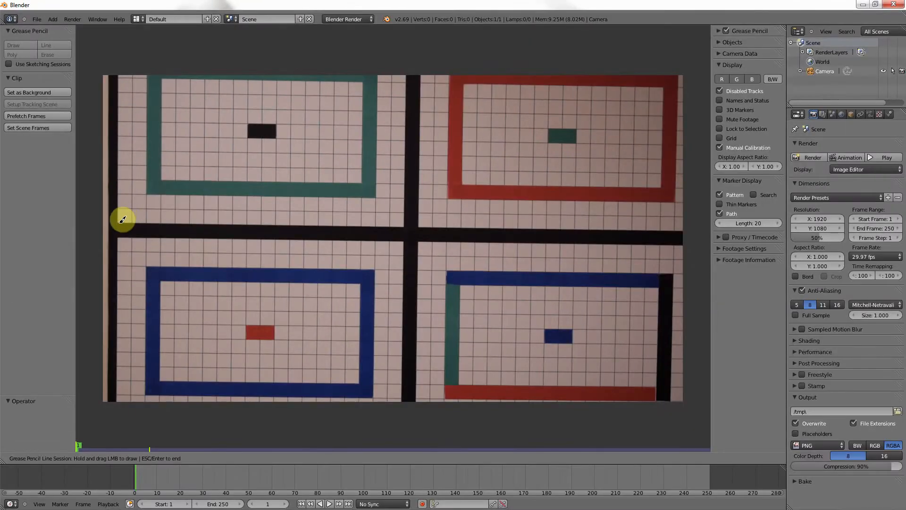
mouse_move(122, 220)
mouse_down()
mouse_move(233, 213)
mouse_move(524, 234)
mouse_move(751, 222)
mouse_move(683, 233)
mouse_up()
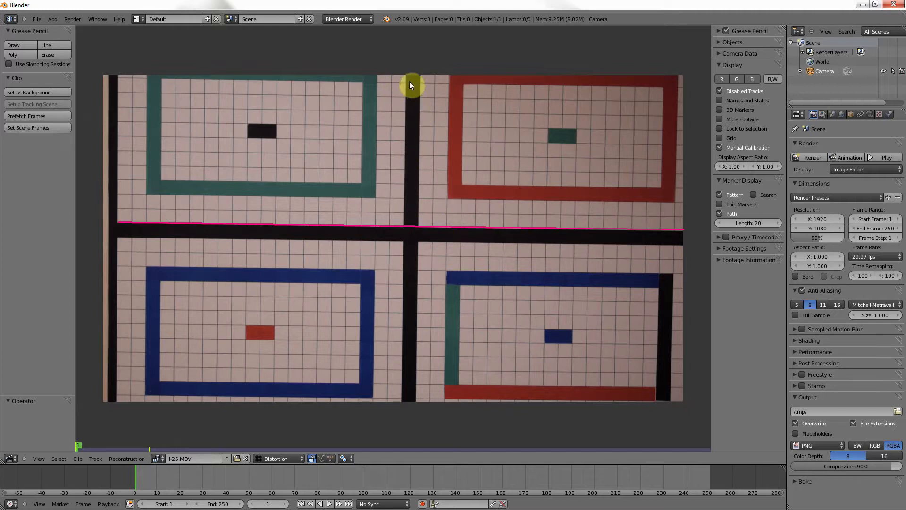
click(57, 44)
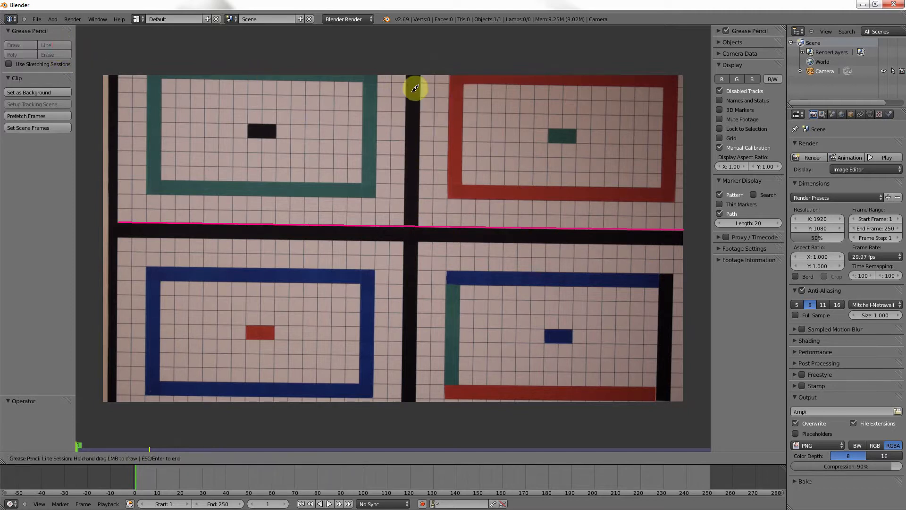
mouse_move(408, 73)
mouse_down()
mouse_move(441, 344)
mouse_move(429, 384)
mouse_move(403, 401)
mouse_up()
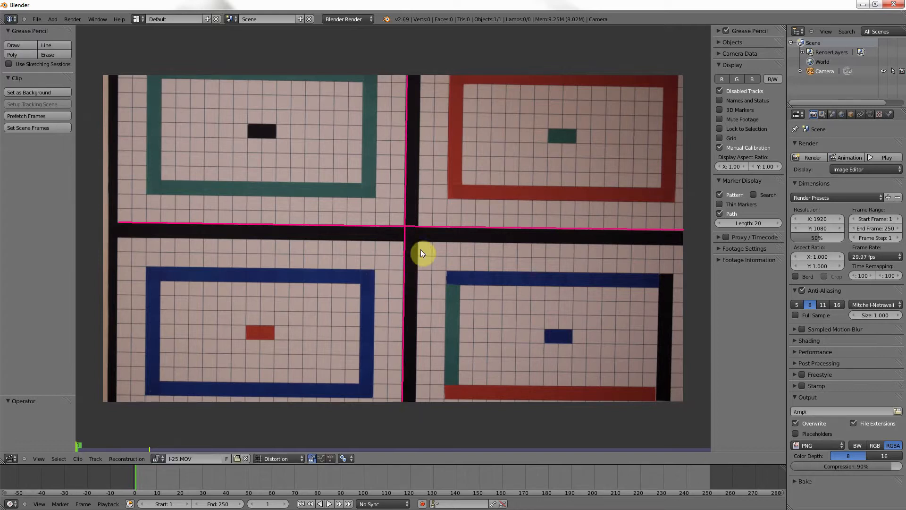
Check how the drawn lines fit the crossing of the black bars and show the camera data settings.
scroll(424, 254, up, 4)
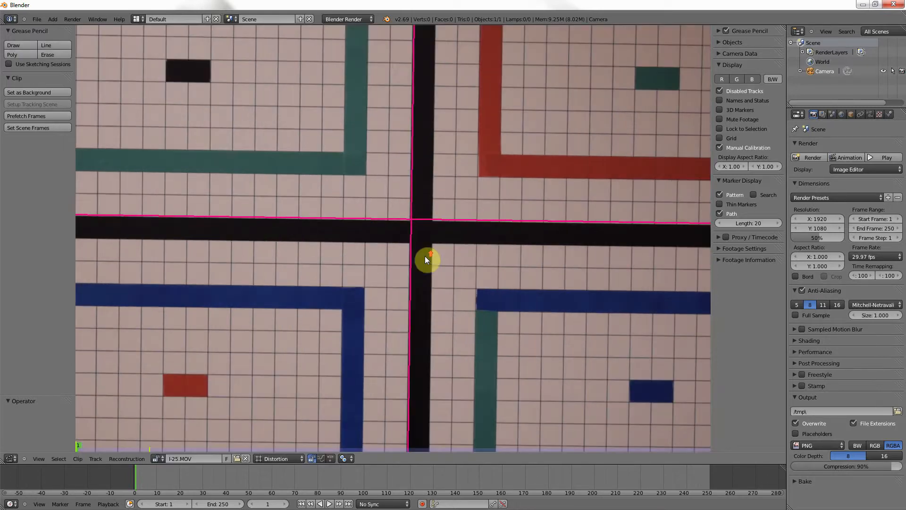
scroll(482, 276, up, 2)
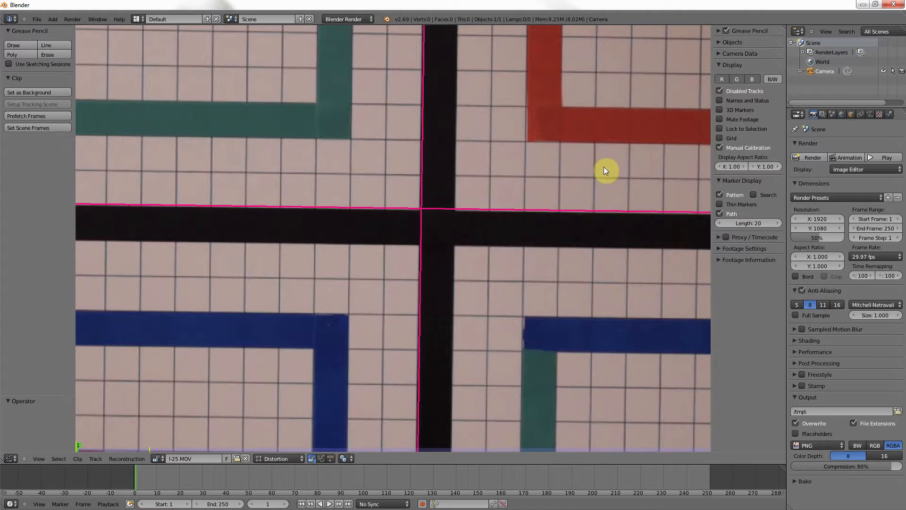
click(719, 53)
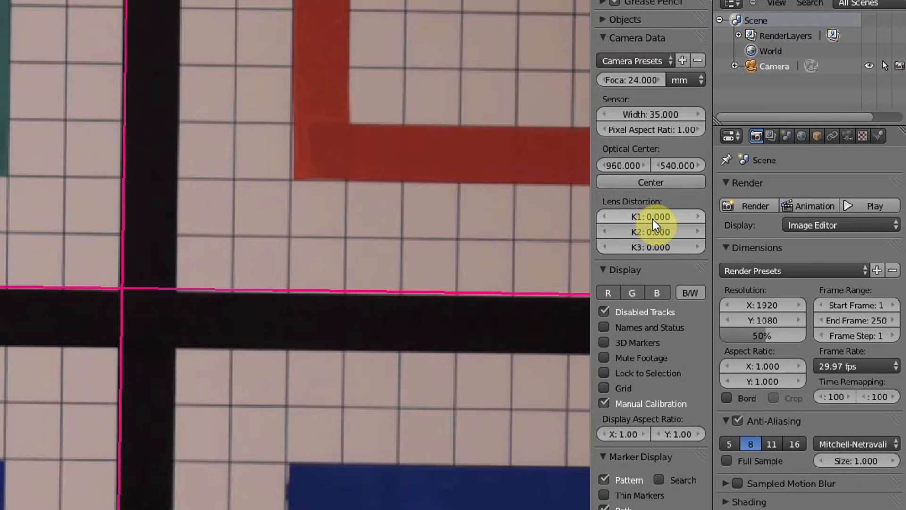
Try strong lens distortion K1 values of 6.928 and -7.970 on the drawn lines.
drag(650, 218, 686, 229)
scroll(230, 266, down, 5)
scroll(366, 262, up, 2)
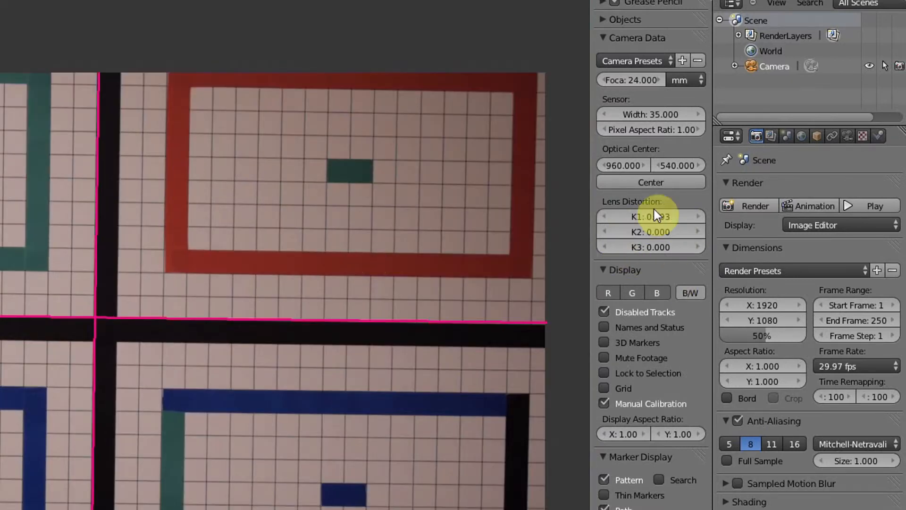
drag(647, 218, 675, 246)
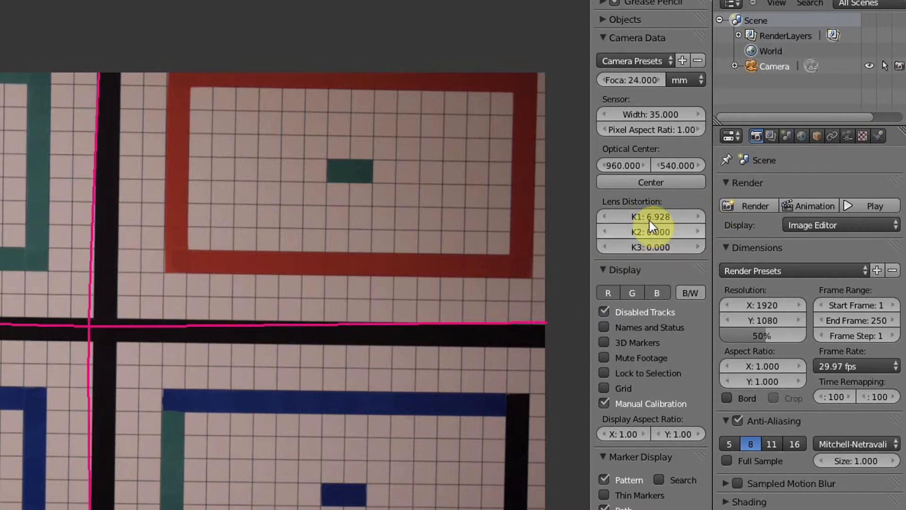
drag(655, 217, 199, 267)
scroll(231, 298, up, 7)
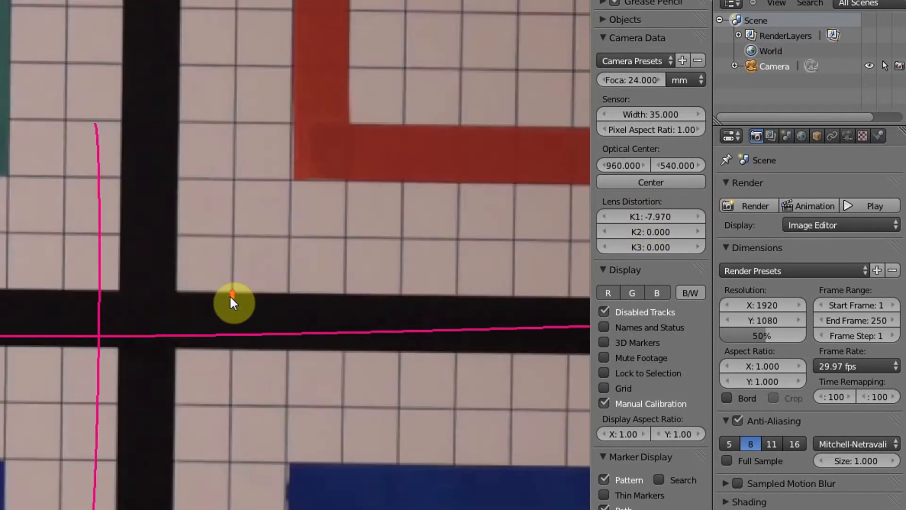
Reset lens distortion K1 to 0 and fine-tune it to 0.127 to fit the lines to the bar edges.
click(657, 216)
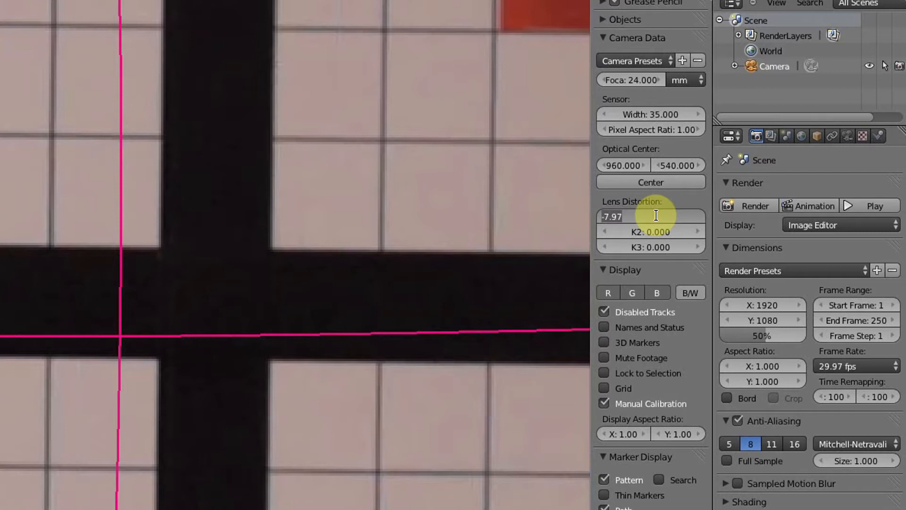
text(0)
key(Return)
drag(659, 220, 701, 228)
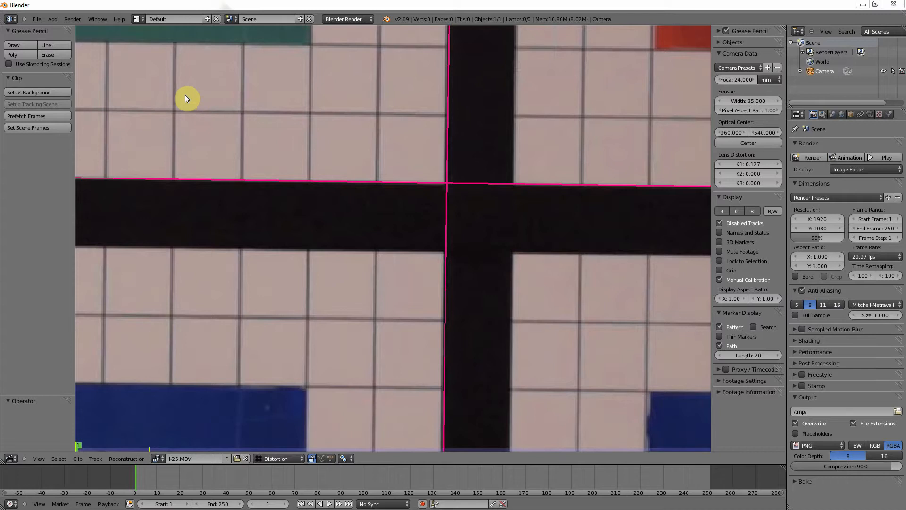
Reopen the recent project woods_demp.blend.
click(39, 20)
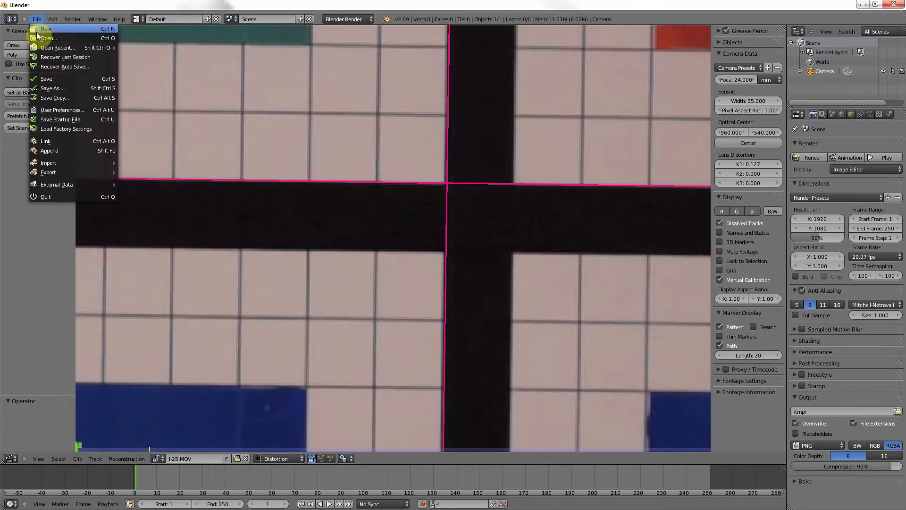
mouse_move(94, 48)
click(143, 48)
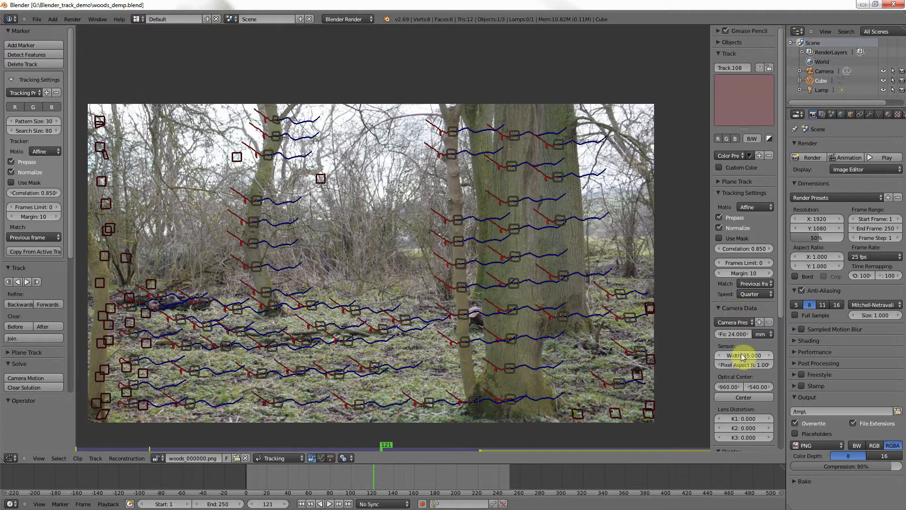
Set the camera sensor width to 17.3 in the clip's camera data.
scroll(748, 354, down, 1)
scroll(748, 355, down, 1)
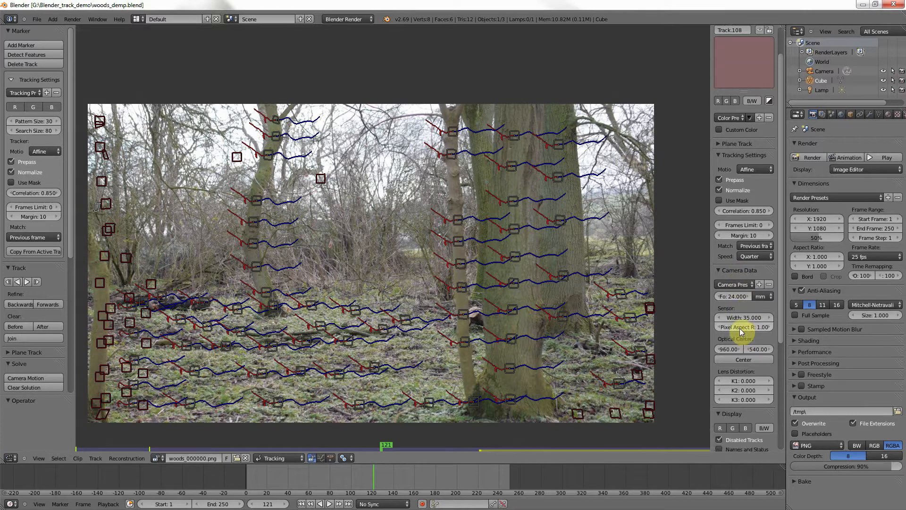
click(752, 317)
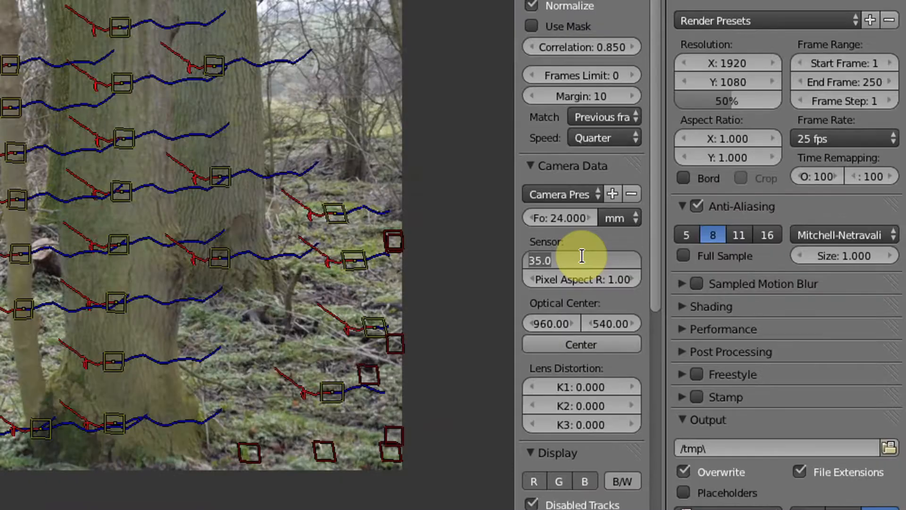
click(582, 255)
drag(582, 256, 516, 266)
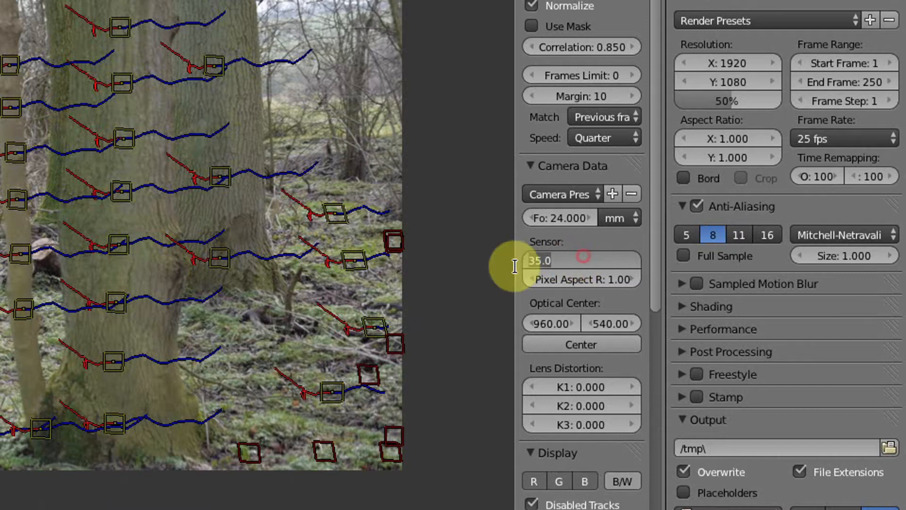
text(17.3)
key(Return)
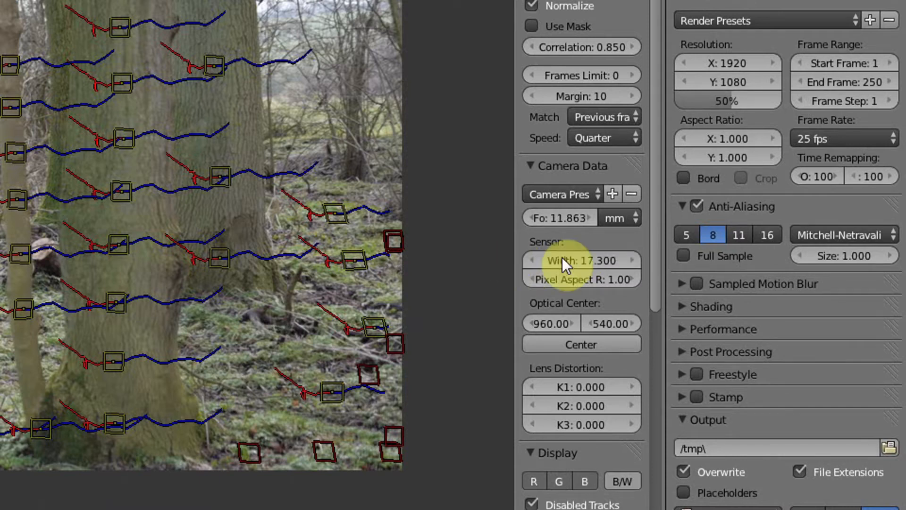
Set the camera's focal length to 25 mm.
click(561, 218)
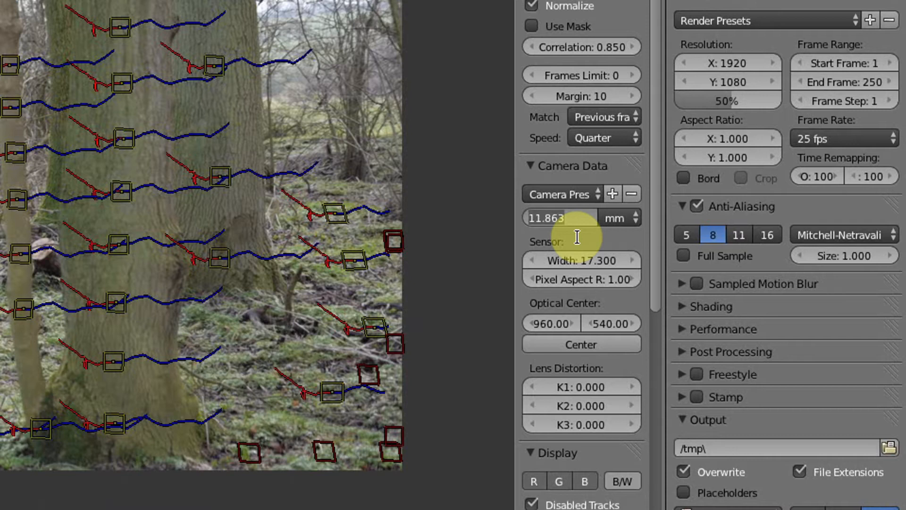
text(25)
key(Return)
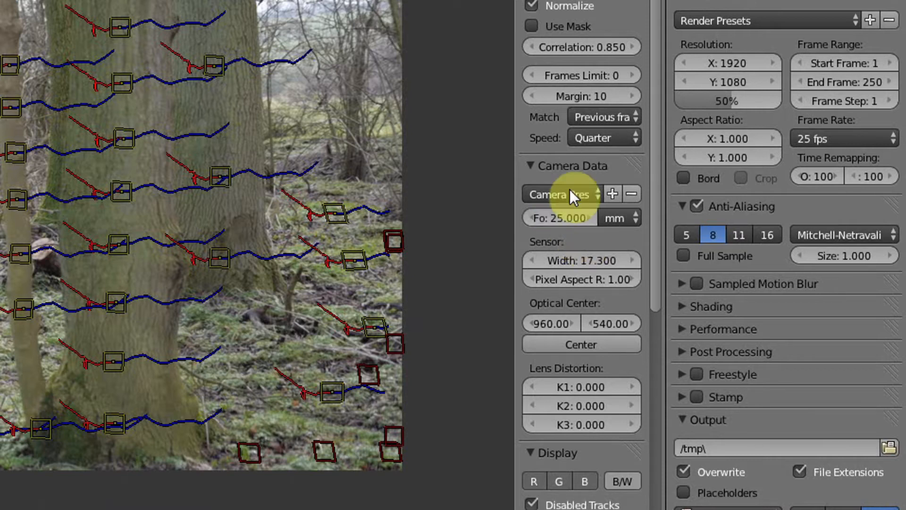
Set the lens distortion K1 value to 0.000083514.
click(580, 386)
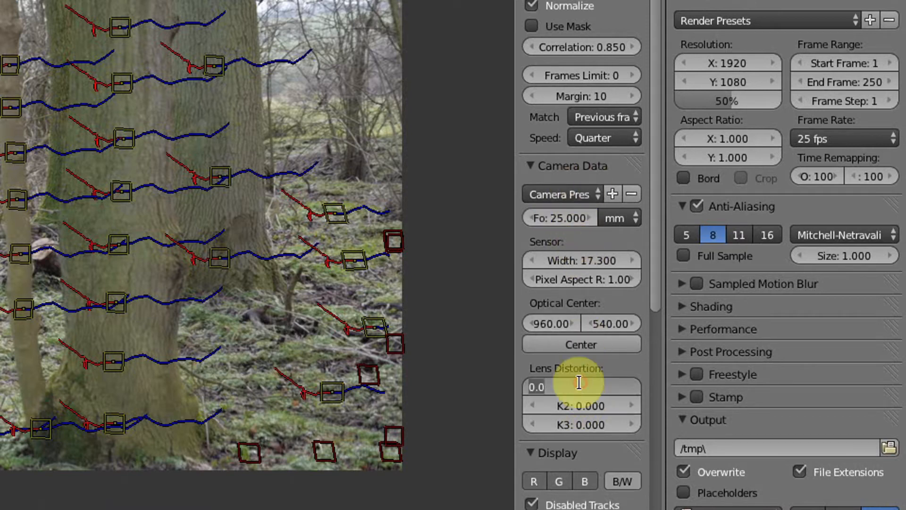
text(0.000083514)
key(Return)
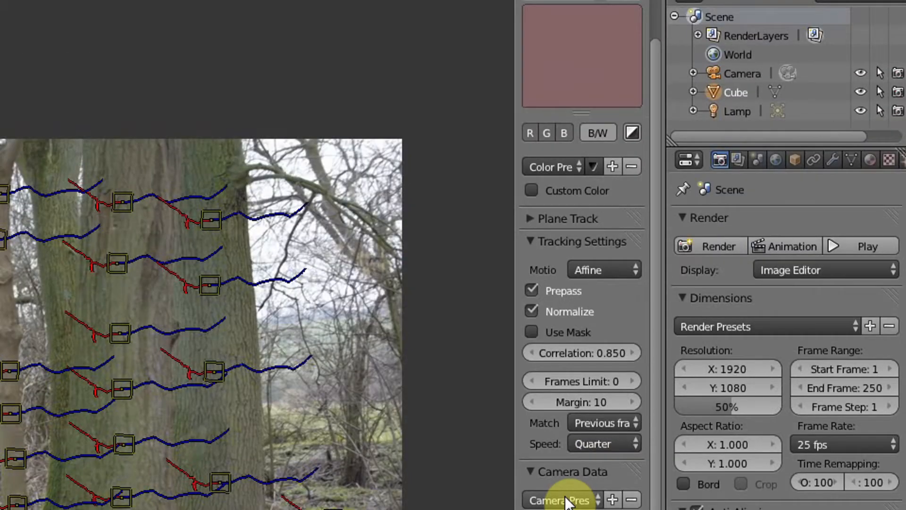
click(583, 500)
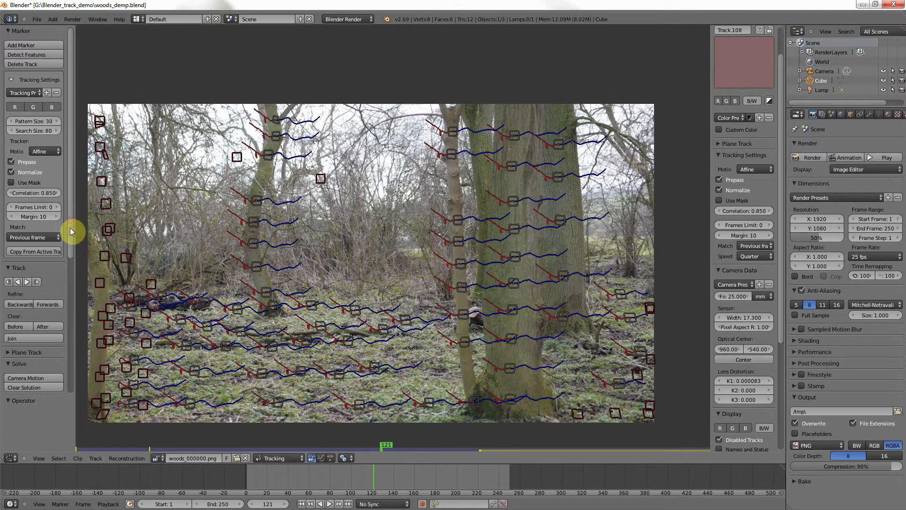
Scrub through the clip to find a range with clear parallax and set the solver's Keyframe A to 140.
scroll(70, 227, down, 6)
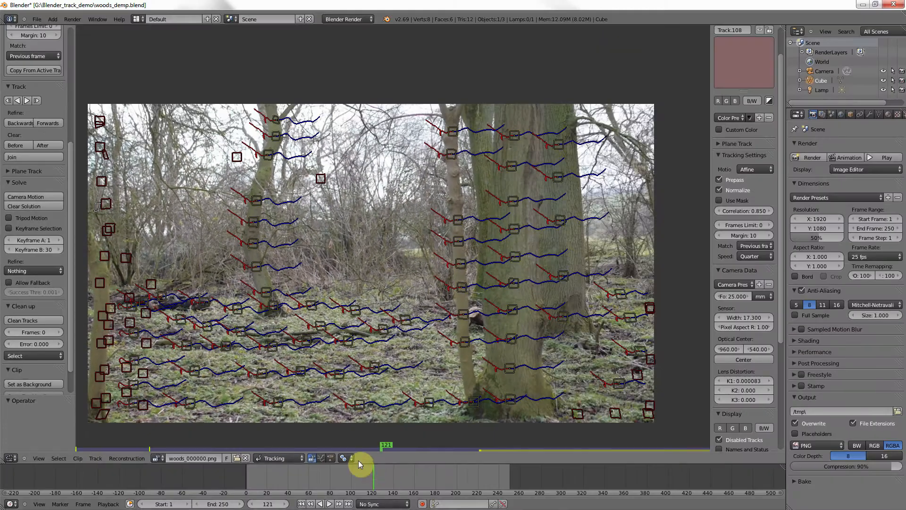
drag(364, 479, 403, 485)
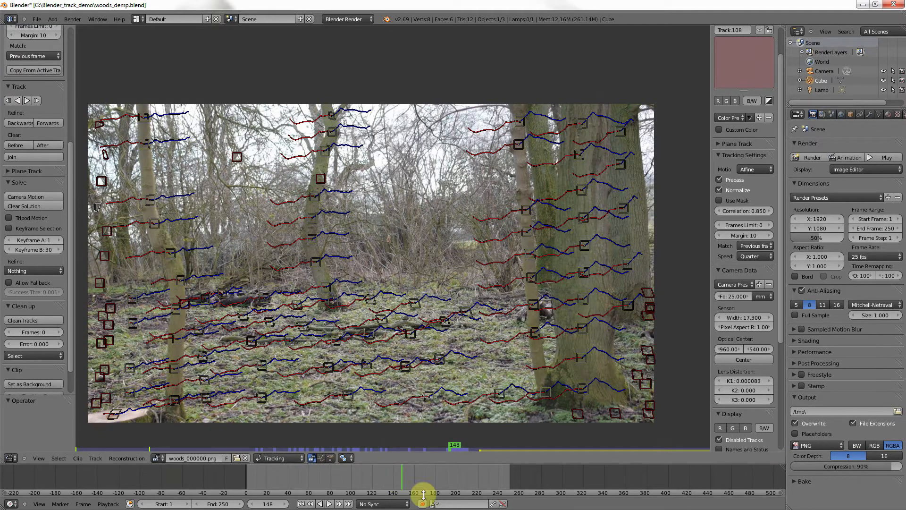
drag(388, 481, 457, 486)
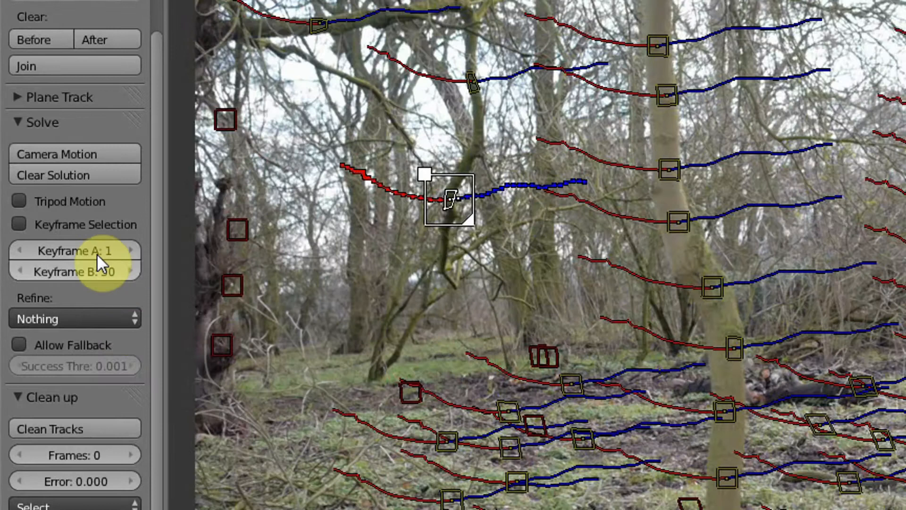
click(38, 243)
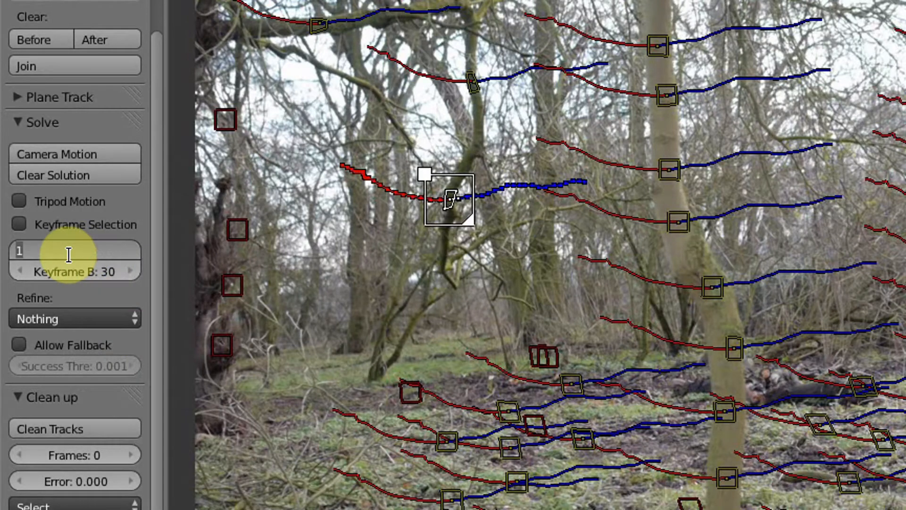
text(140)
key(Return)
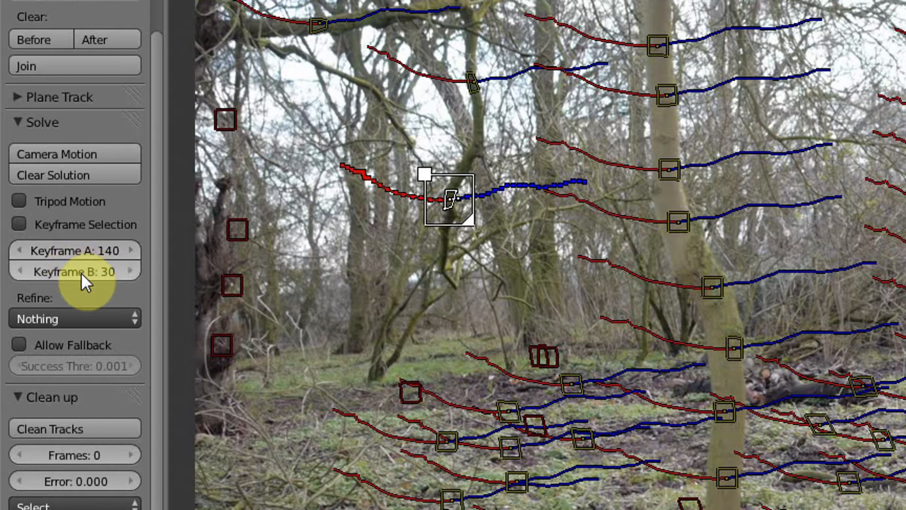
Set the solver's Keyframe B to 200 and solve the camera motion from the tracks.
click(80, 273)
text(200)
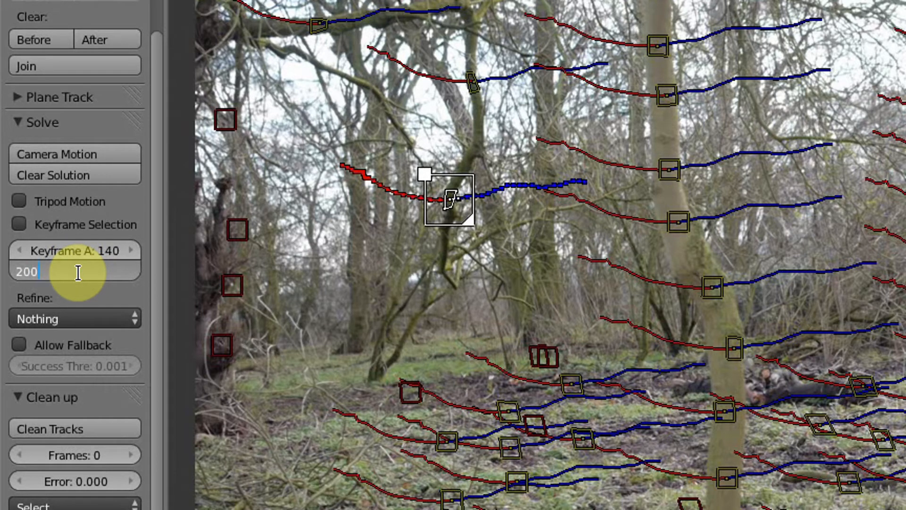
key(Return)
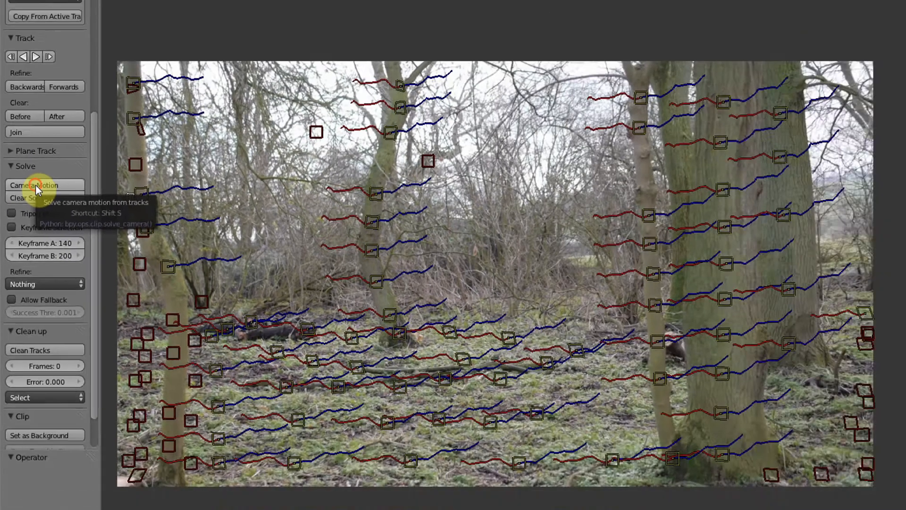
click(59, 152)
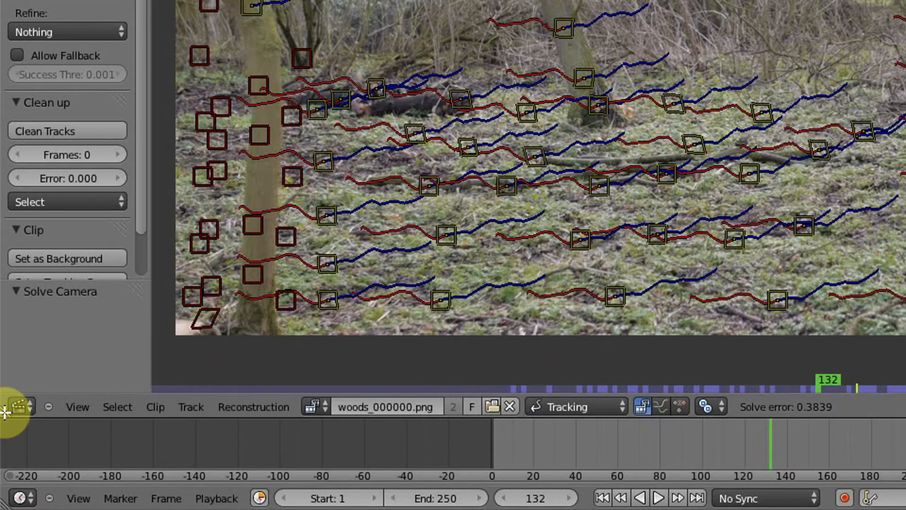
Try splitting the clip editor into stacked areas and merge them back into one.
drag(5, 411, 46, 48)
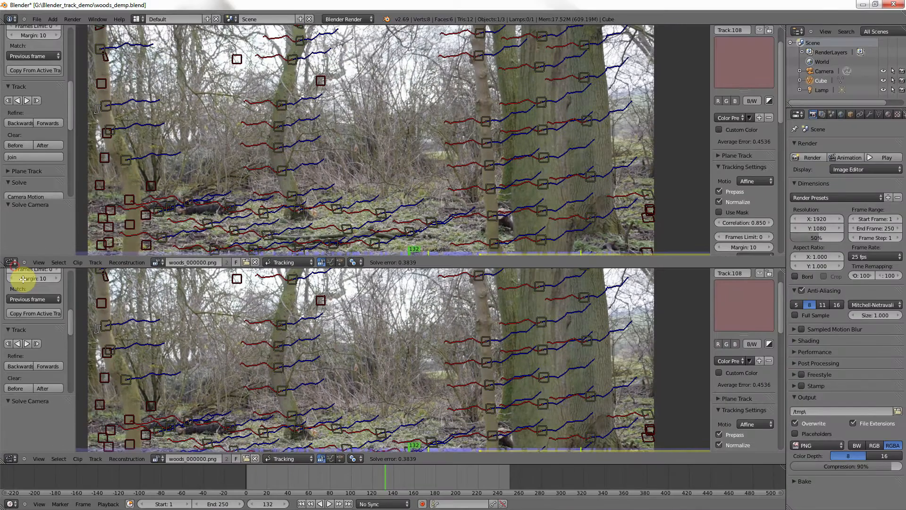
drag(22, 279, 26, 277)
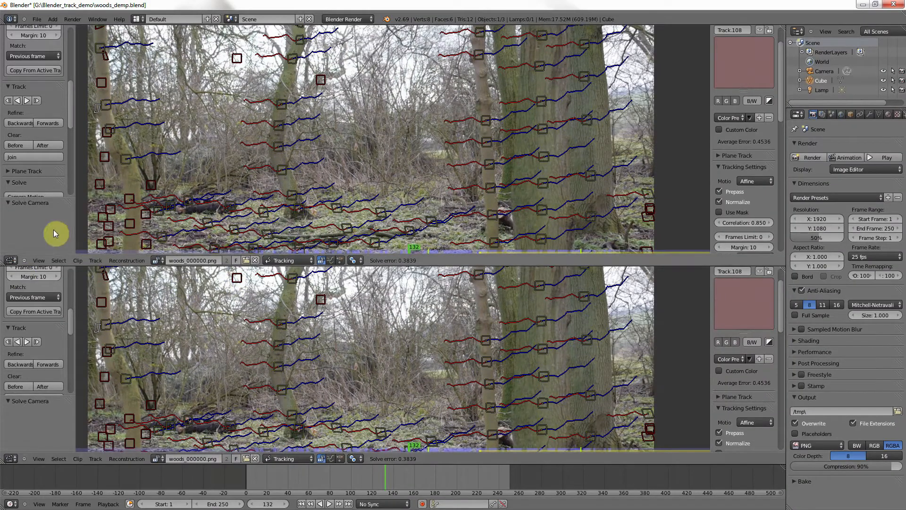
drag(3, 264, 10, 187)
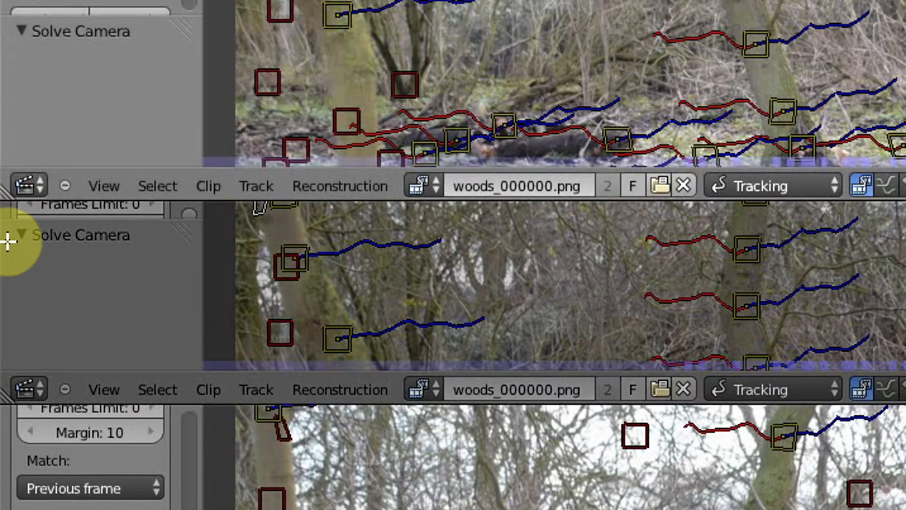
drag(7, 241, 25, 260)
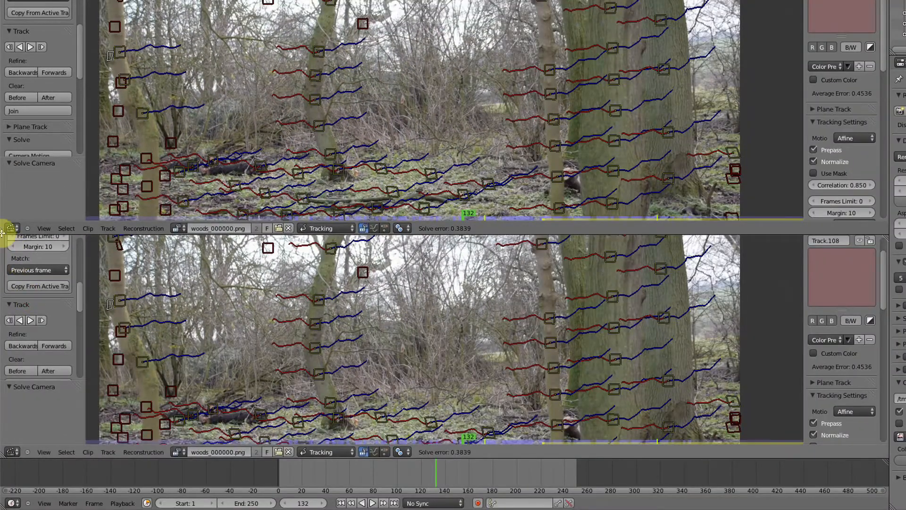
drag(4, 229, 16, 264)
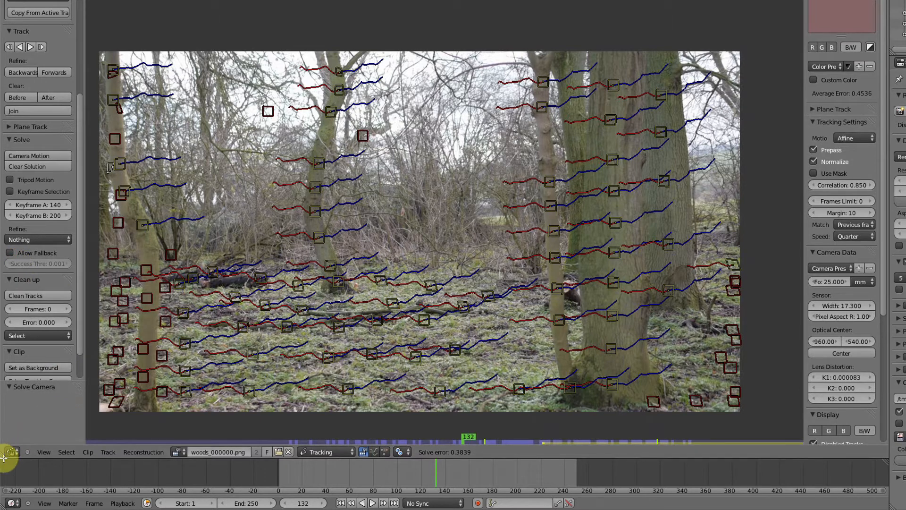
Split the clip editor horizontally and display the track curves in the upper area as a graph covering the full frame range.
drag(2, 456, 19, 176)
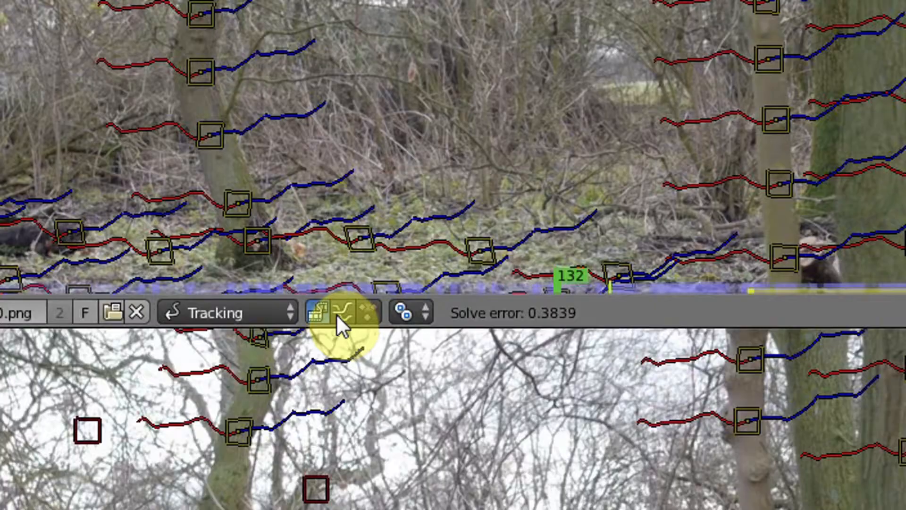
click(317, 311)
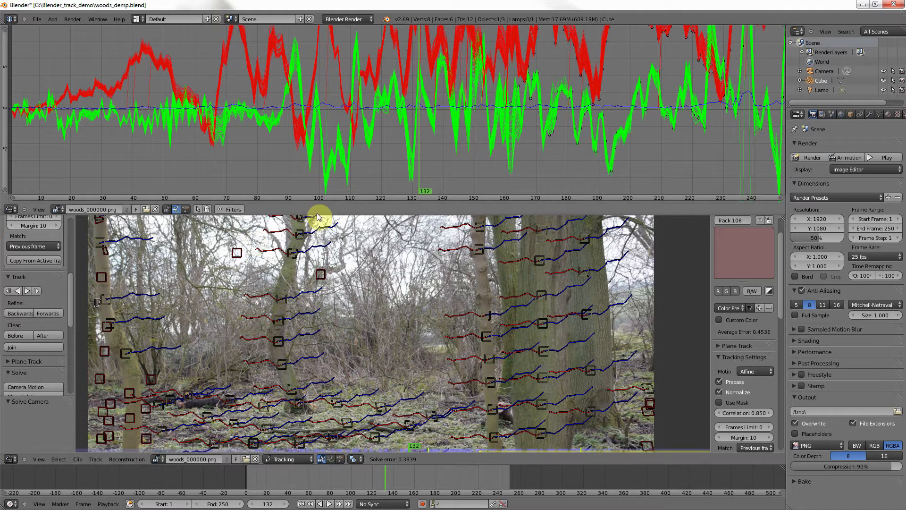
drag(314, 206, 315, 309)
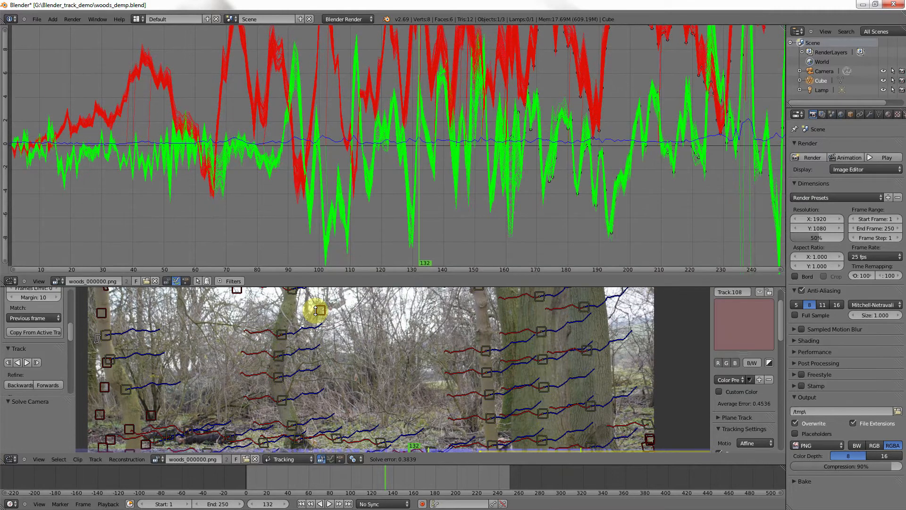
scroll(364, 258, down, 5)
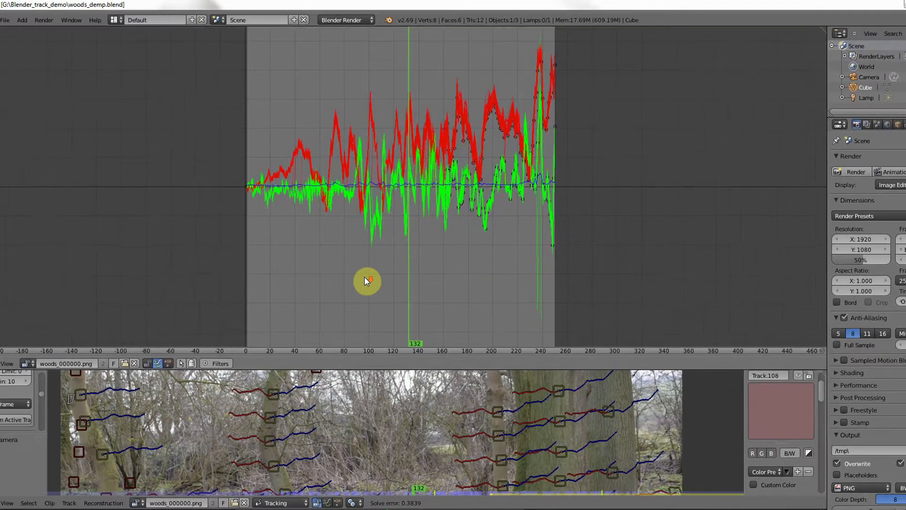
scroll(364, 277, up, 1)
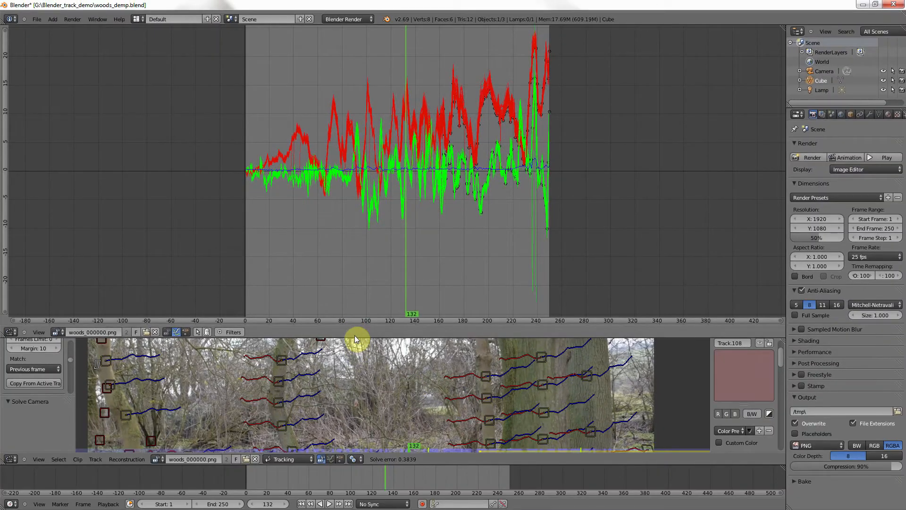
drag(354, 337, 349, 240)
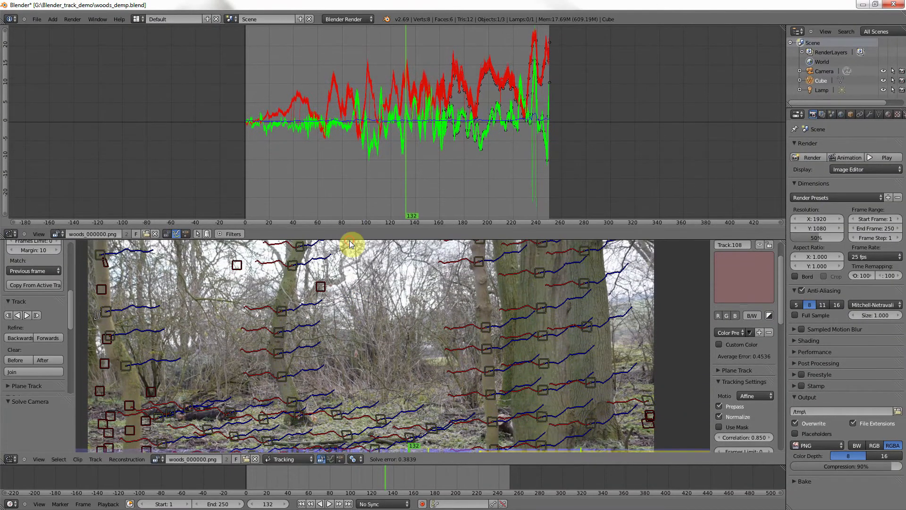
Select the curves behind the deep downward spikes near frame 240 in the graph to identify which tracks they belong to.
click(532, 185)
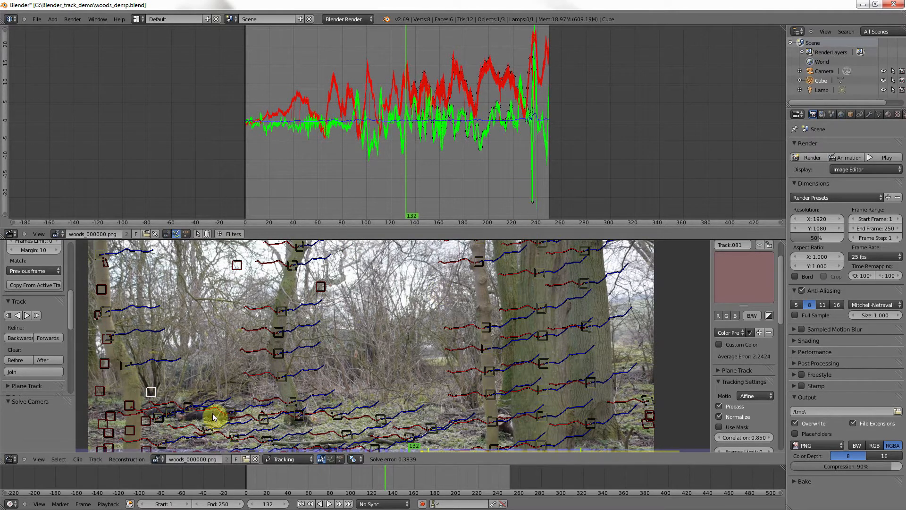
scroll(240, 387, down, 1)
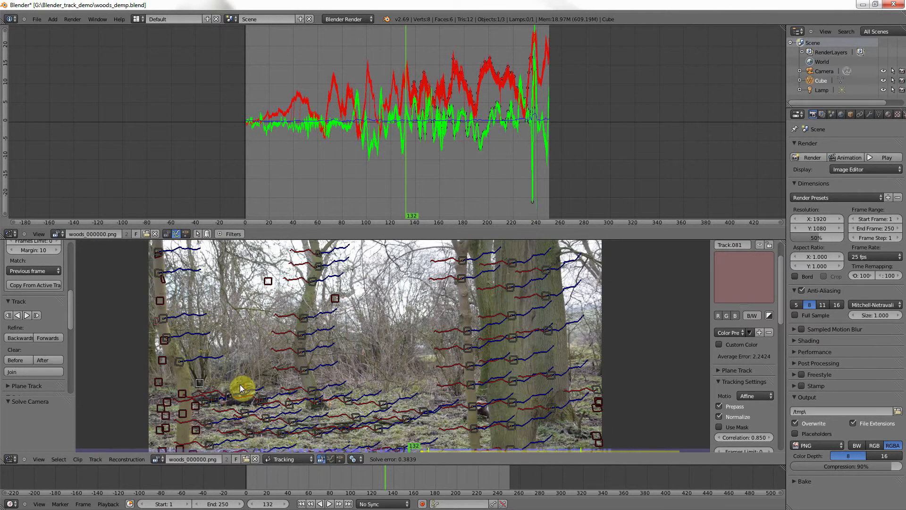
scroll(240, 388, down, 1)
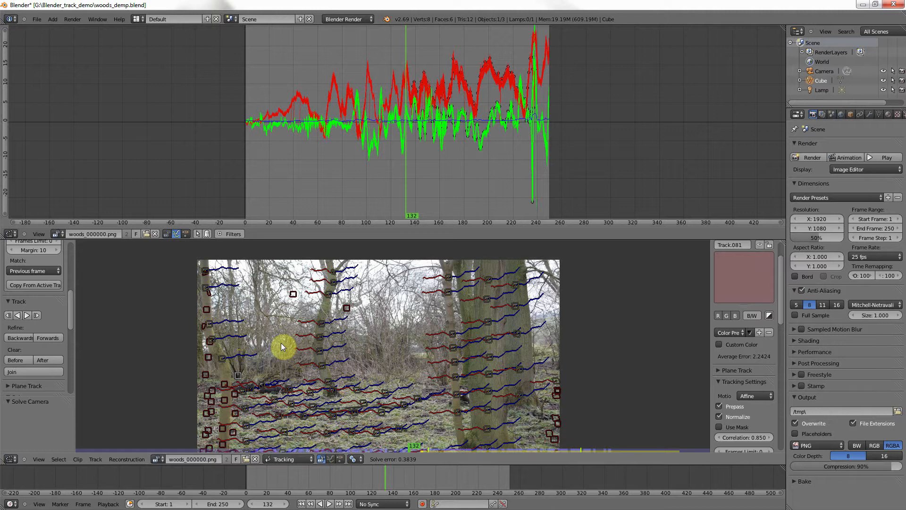
click(536, 184)
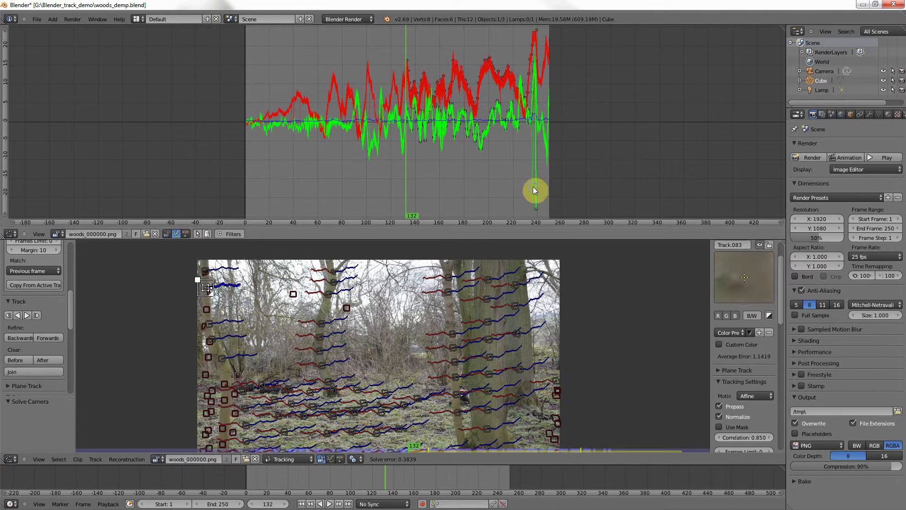
click(533, 187)
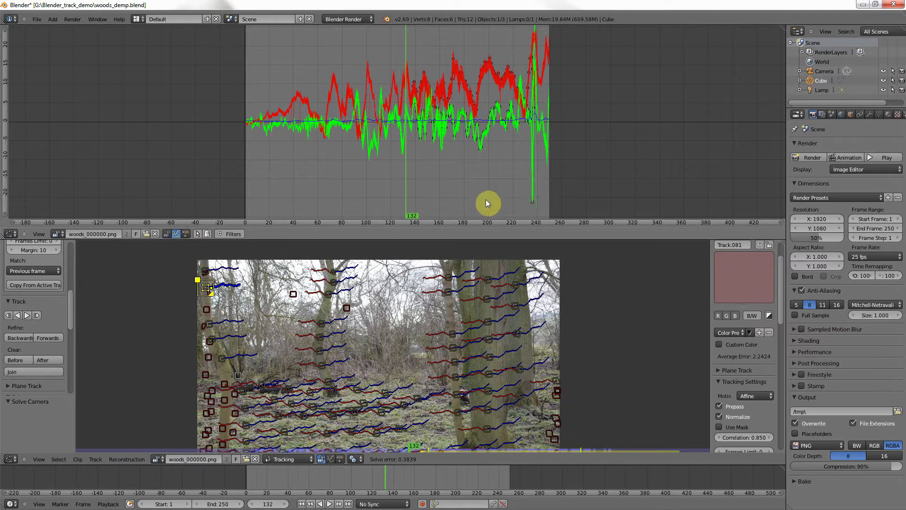
Clear the marker selection and select Track.081 through its downward spike near frame 237 in the graph.
click(268, 310)
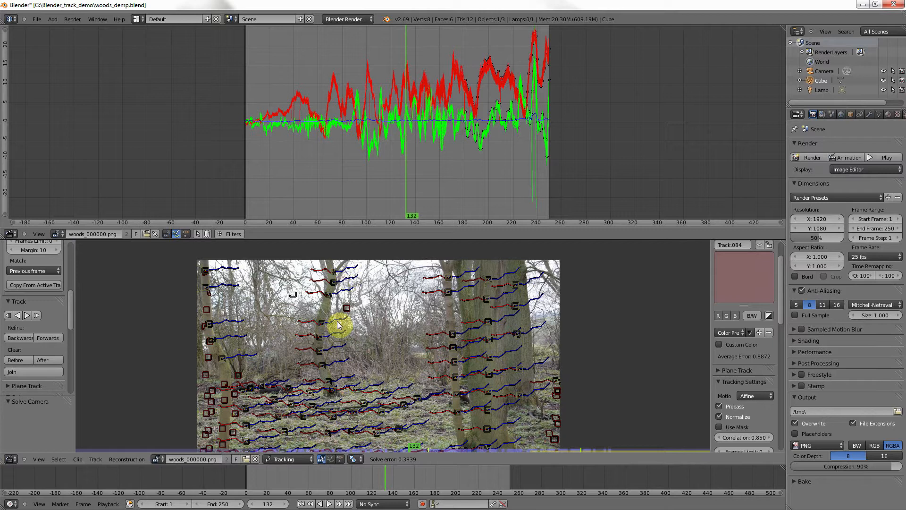
key(a)
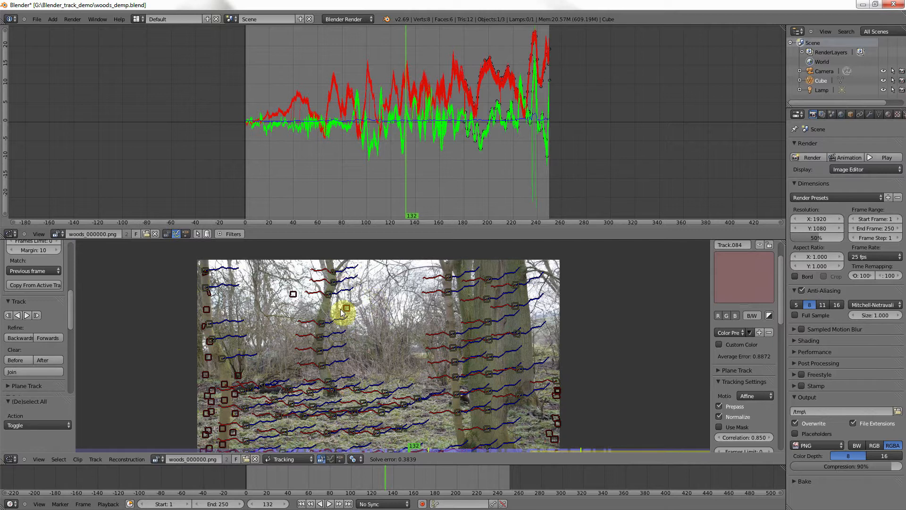
click(533, 168)
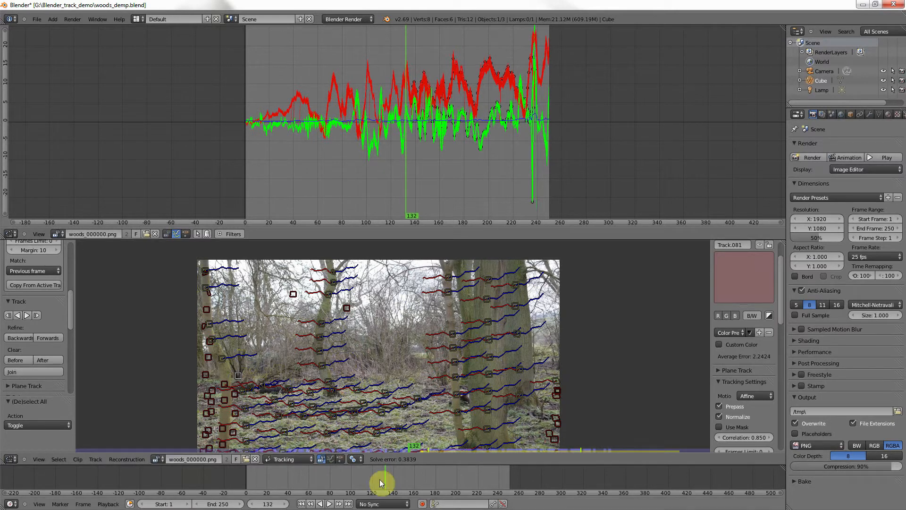
Go to frame 197, enlarge Track.081's marker in the footage, and play the clip to check where it slips.
drag(384, 479, 407, 481)
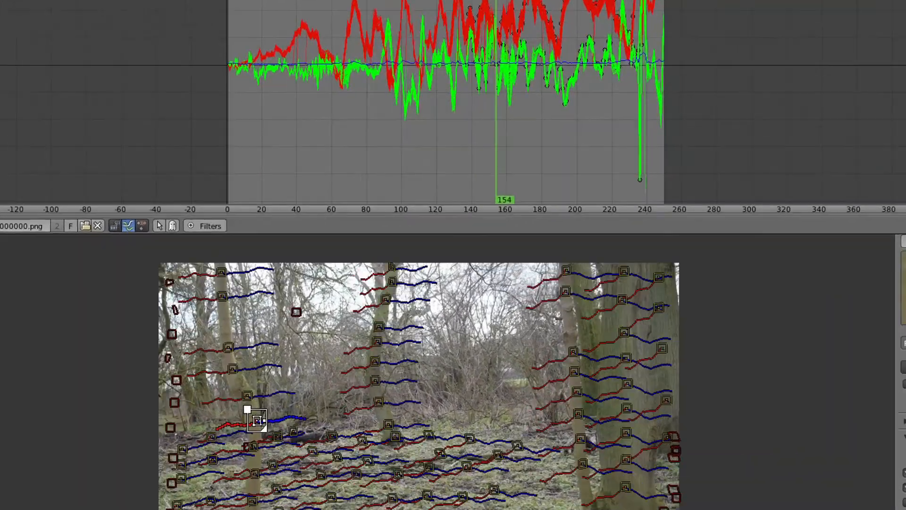
drag(496, 509, 570, 509)
scroll(489, 429, up, 2)
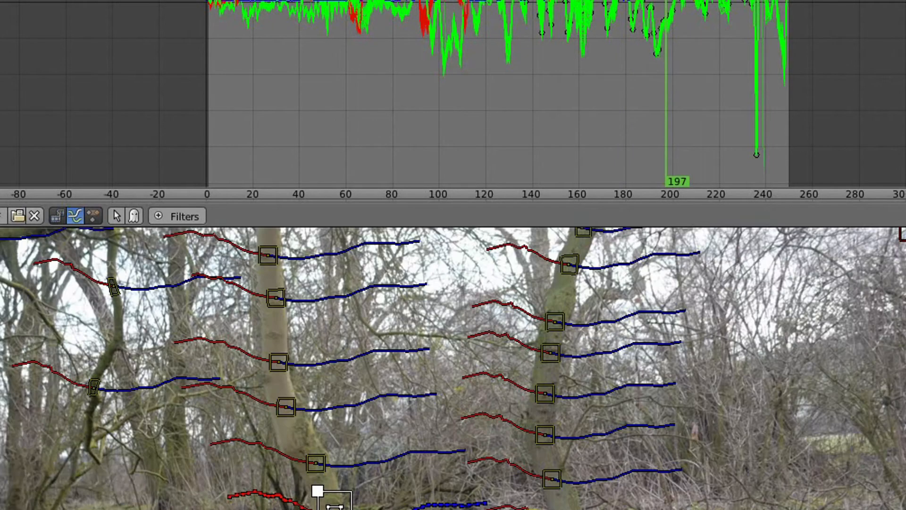
middle_drag(496, 509, 589, 444)
scroll(540, 468, up, 2)
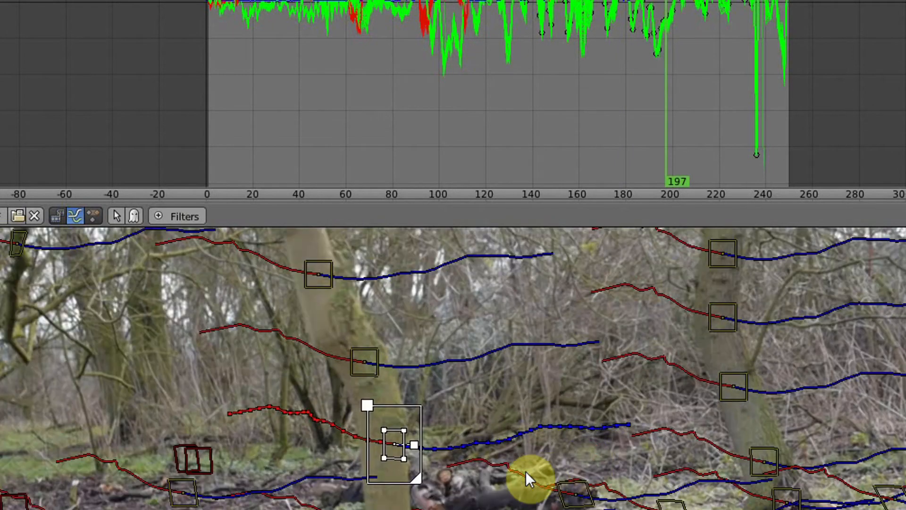
key(alt+a)
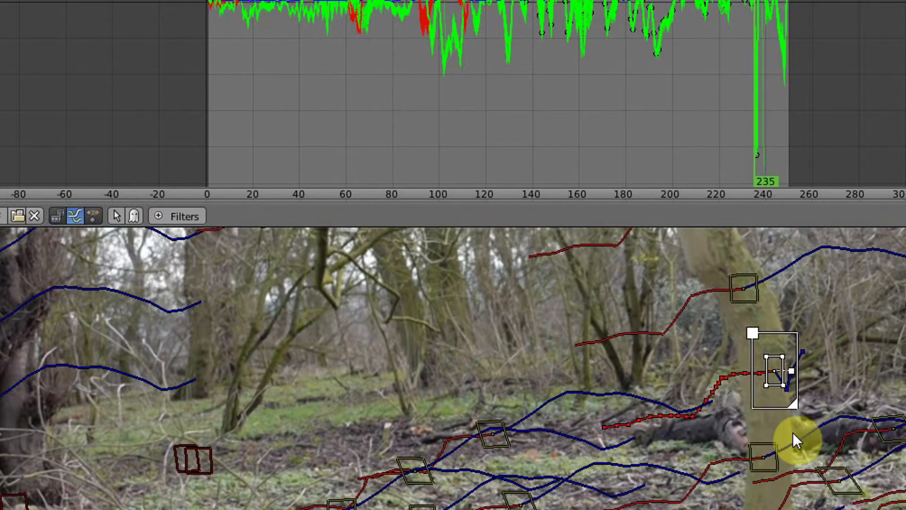
Step back and forth to frame 235 and clear Track.081's path after that frame.
key(Left)
key(Left)
key(Left)
key(Right)
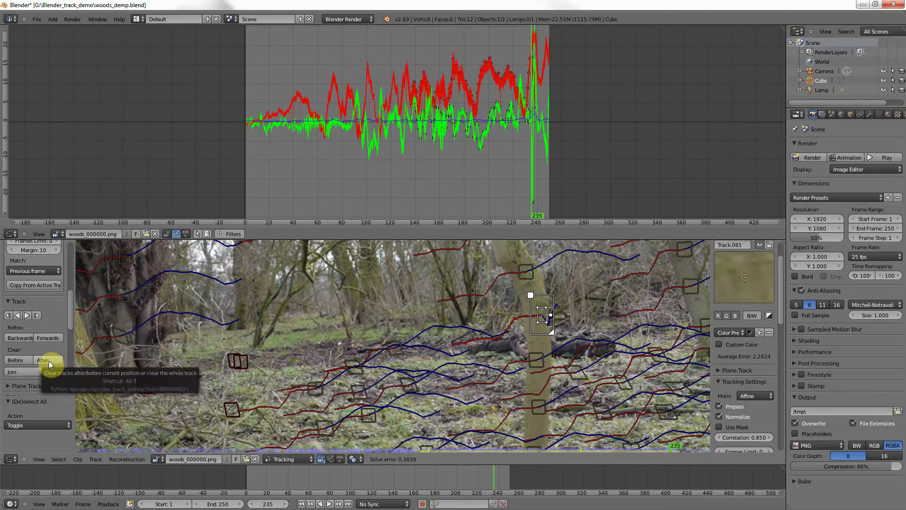
click(49, 361)
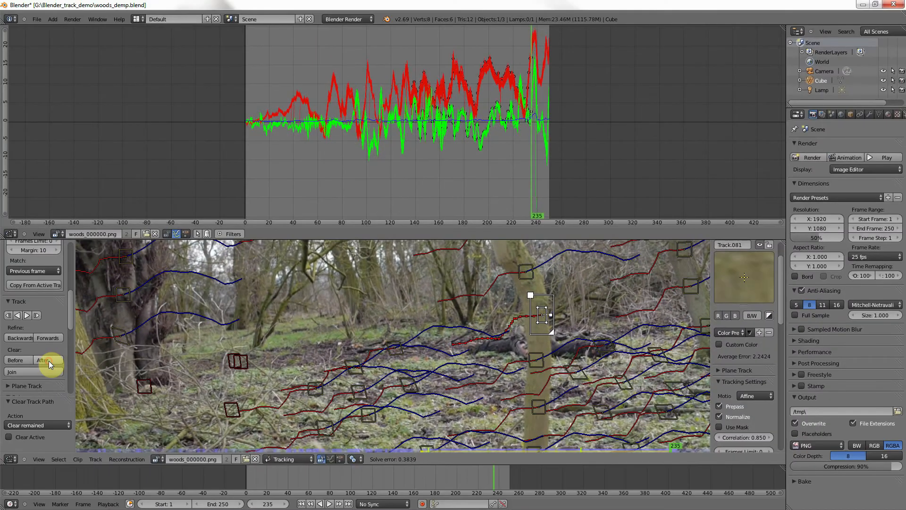
Select the track behind the remaining downward spike near frame 240 and locate its marker in the footage.
click(536, 193)
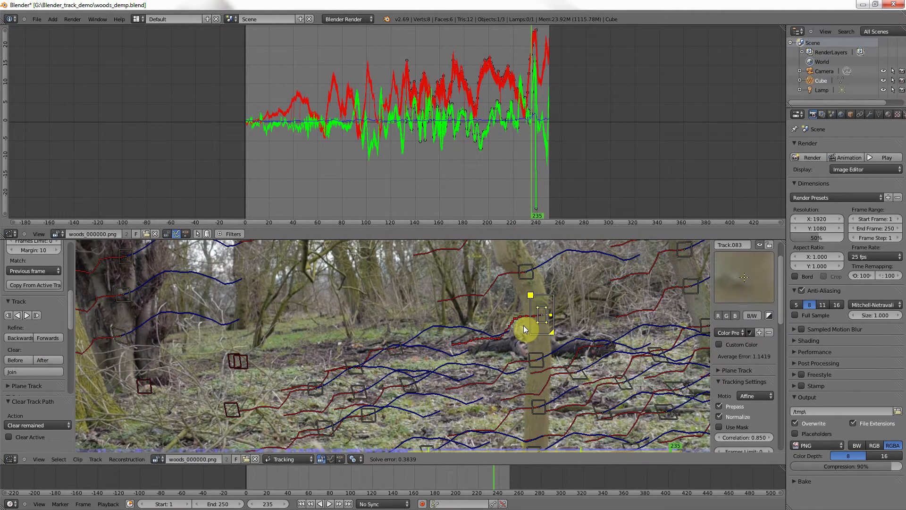
scroll(459, 325, down, 3)
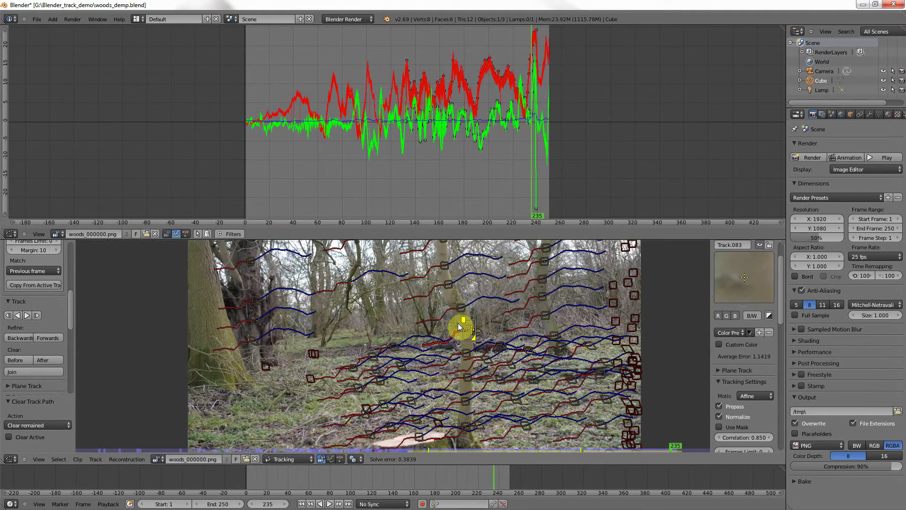
scroll(458, 324, down, 2)
scroll(459, 324, up, 1)
scroll(458, 325, down, 1)
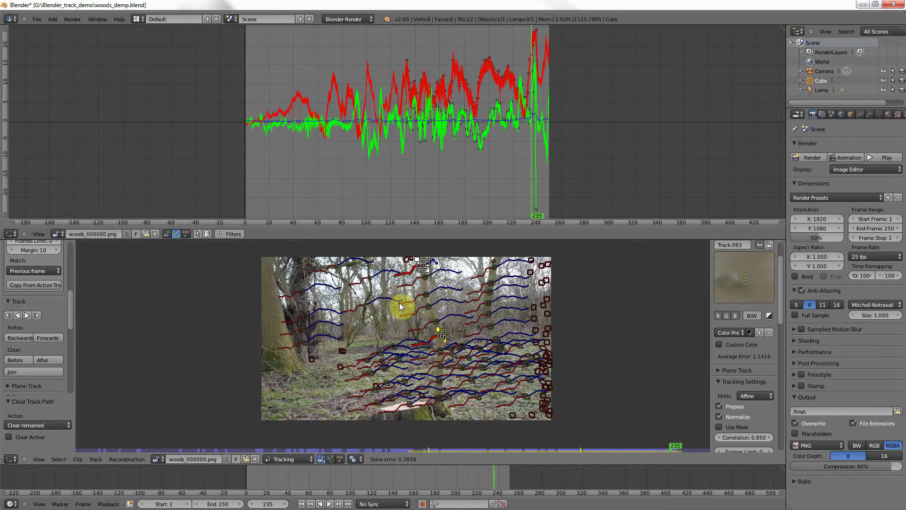
Deselect the other markers and reselect Track.083 through its downward spike in the graph.
key(a)
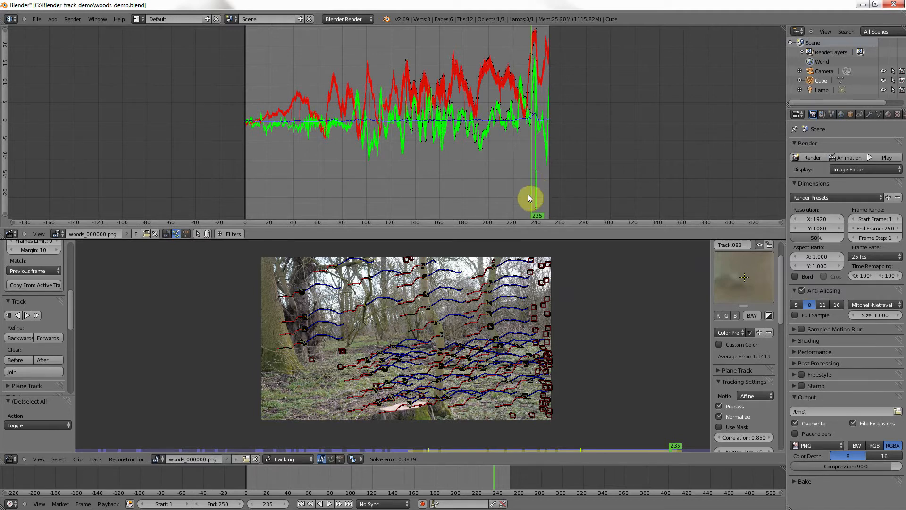
key(a)
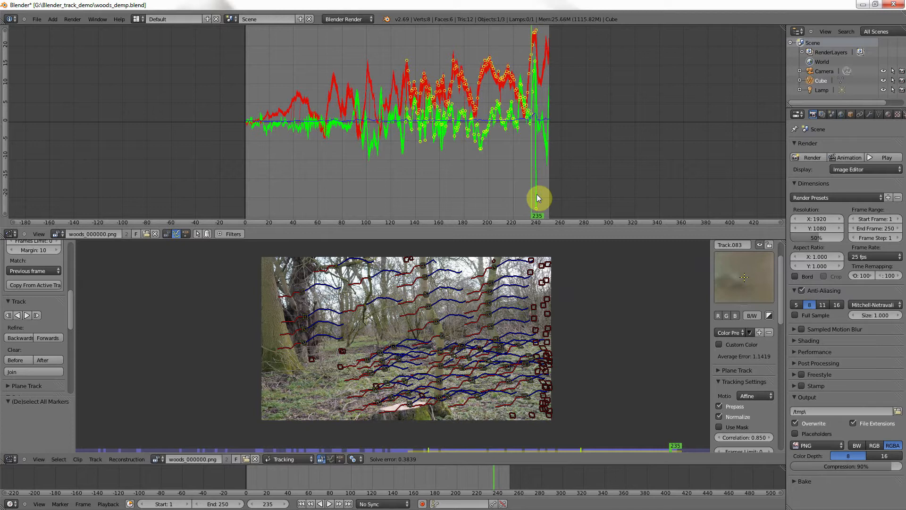
key(a)
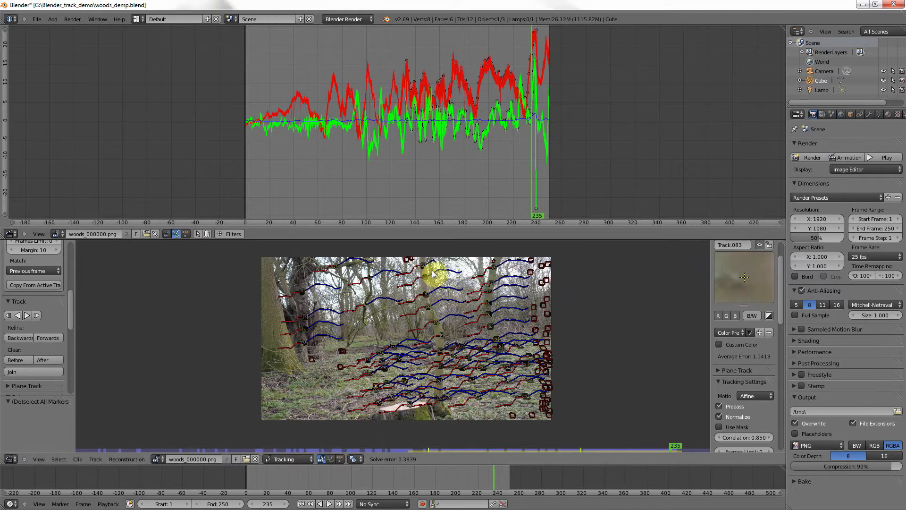
click(537, 196)
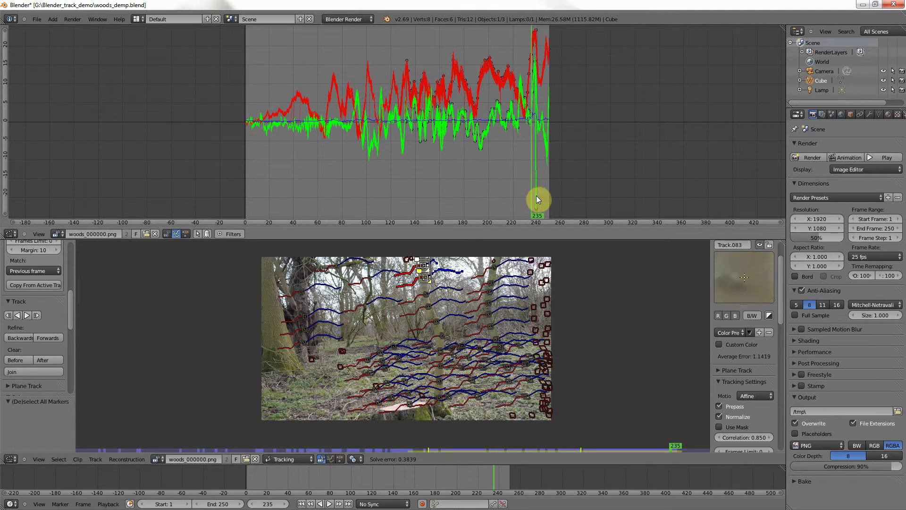
key(a)
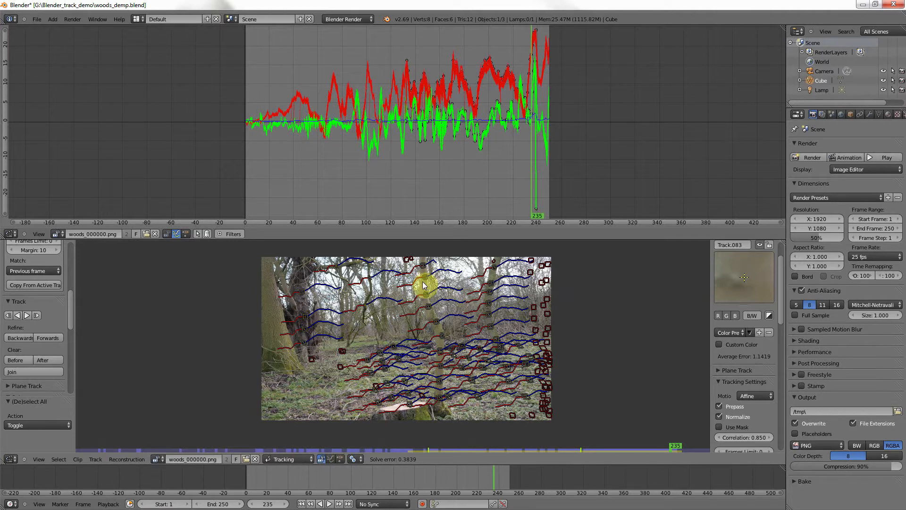
right_click(372, 281)
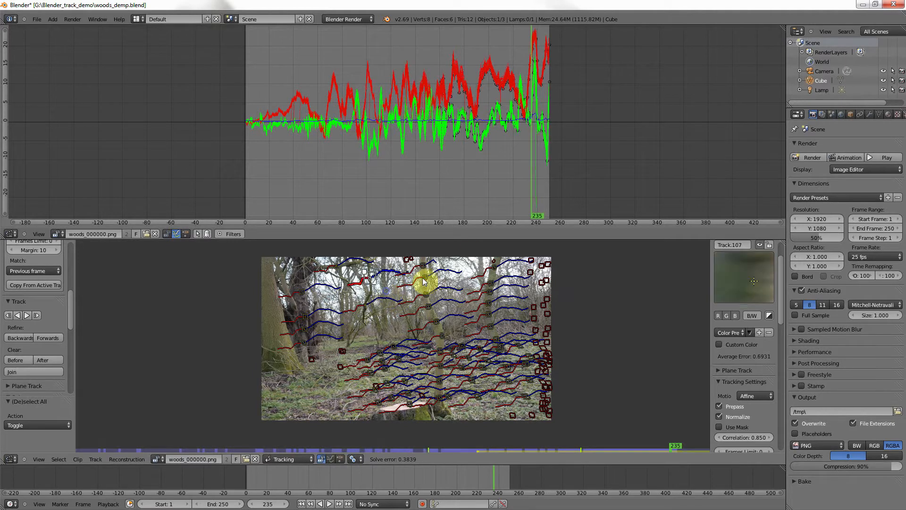
right_click(536, 202)
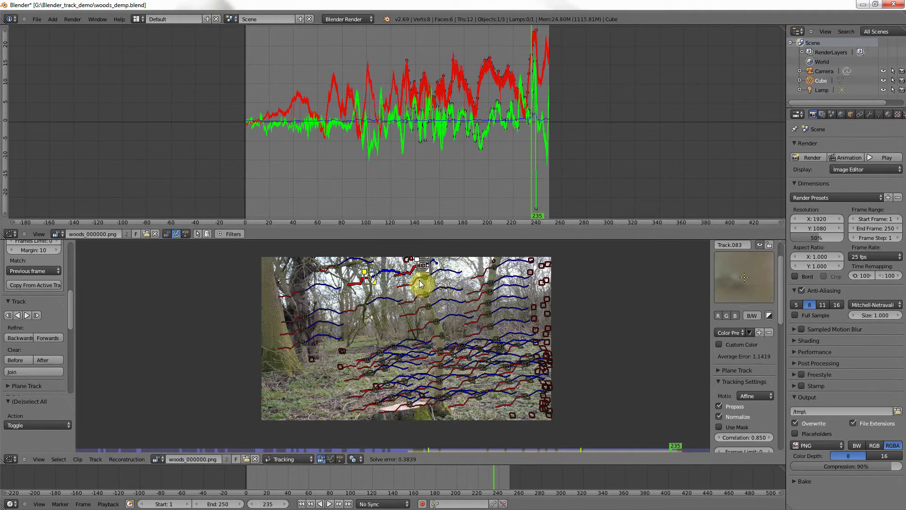
Examine Track.083's marker up close, stepping through frames 234 to 239 to find where it leaves the tree trunk.
scroll(419, 279, up, 5)
scroll(378, 346, up, 1)
middle_drag(380, 290, 348, 332)
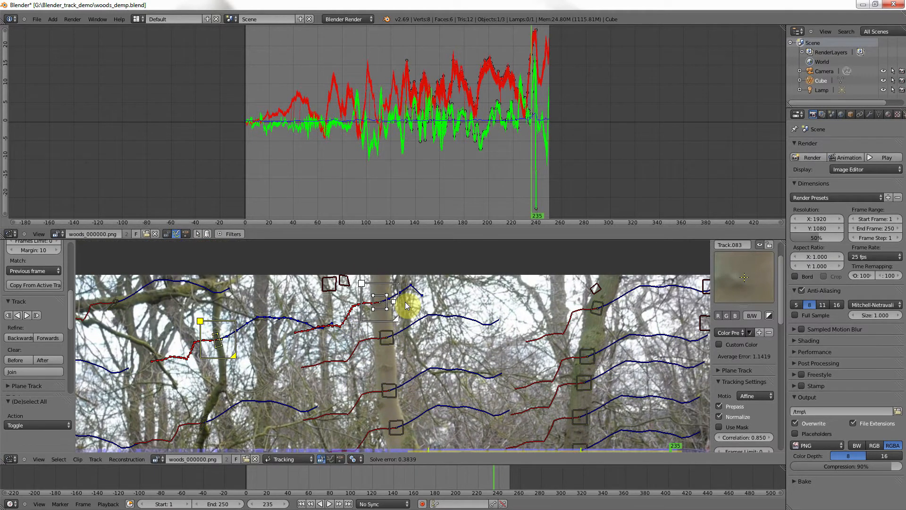
key(Left)
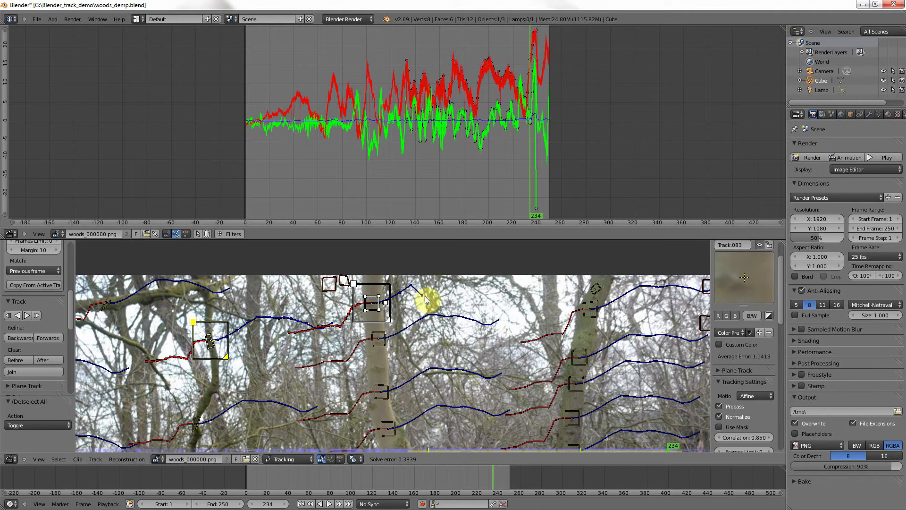
key(Right)
key(Right)
key(Right)
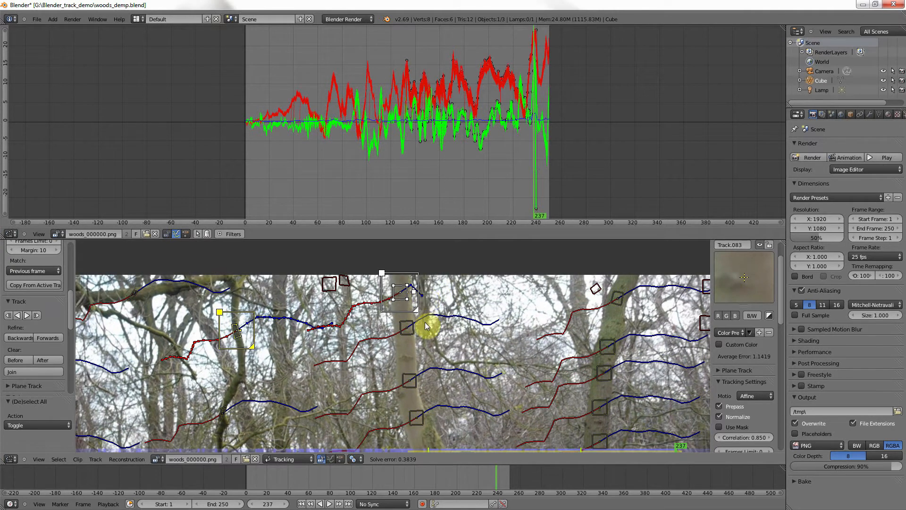
key(Right)
key(Right)
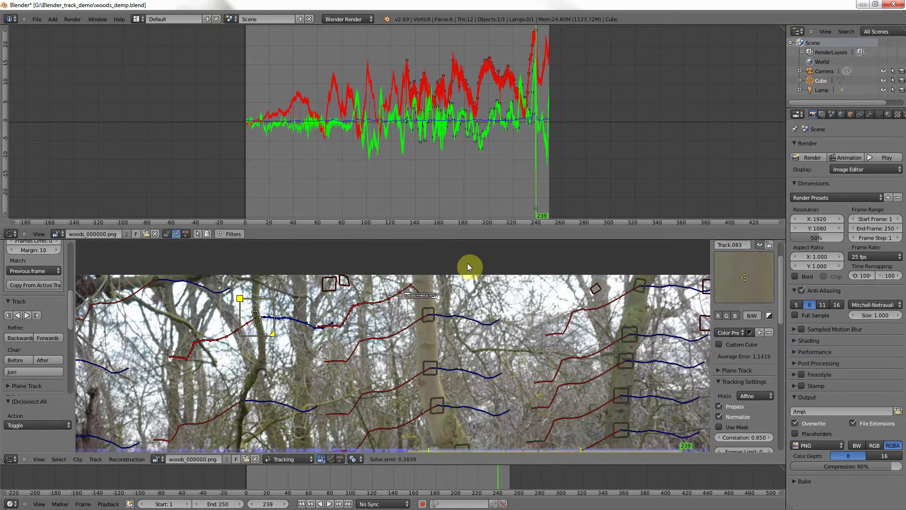
Go to frame 238 and clear the selected track's path after that frame.
key(Left)
key(Left)
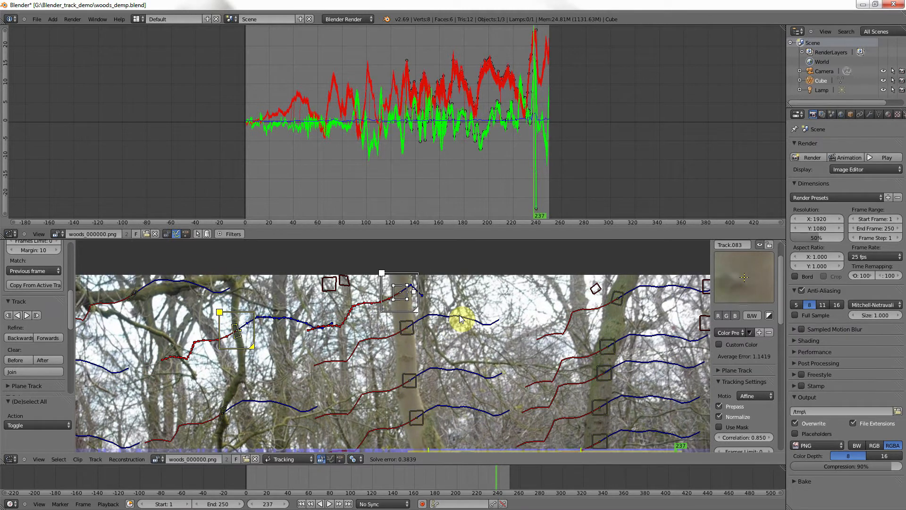
key(Right)
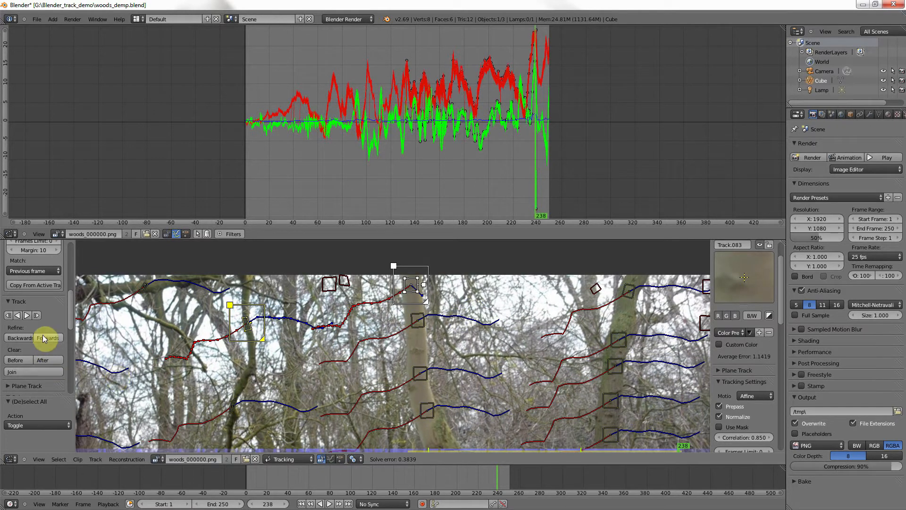
click(47, 358)
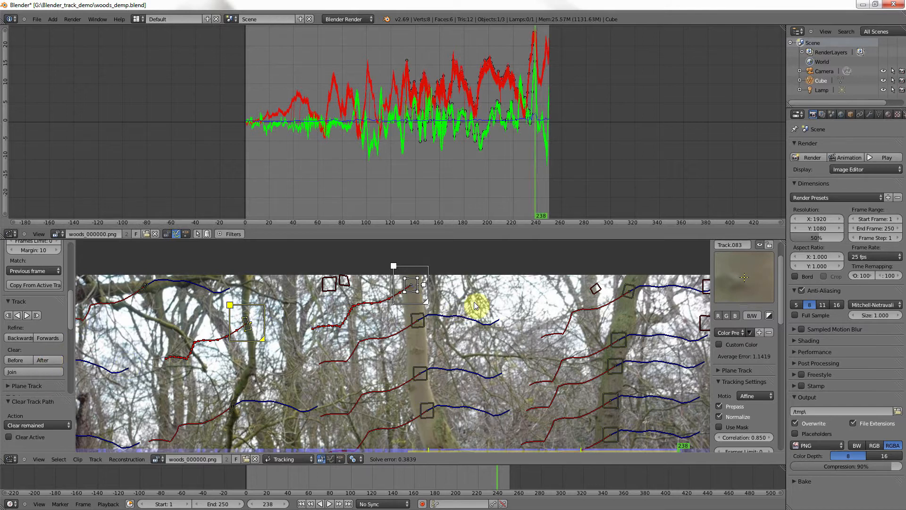
Clear the existing solution and solve the camera motion again with Keyframe A at 140 and Keyframe B at 200.
scroll(464, 338, down, 2)
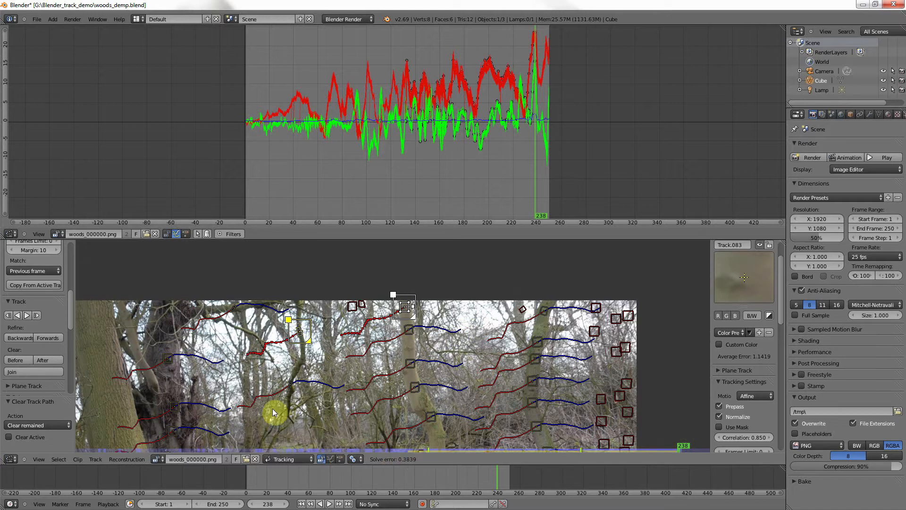
drag(70, 316, 72, 336)
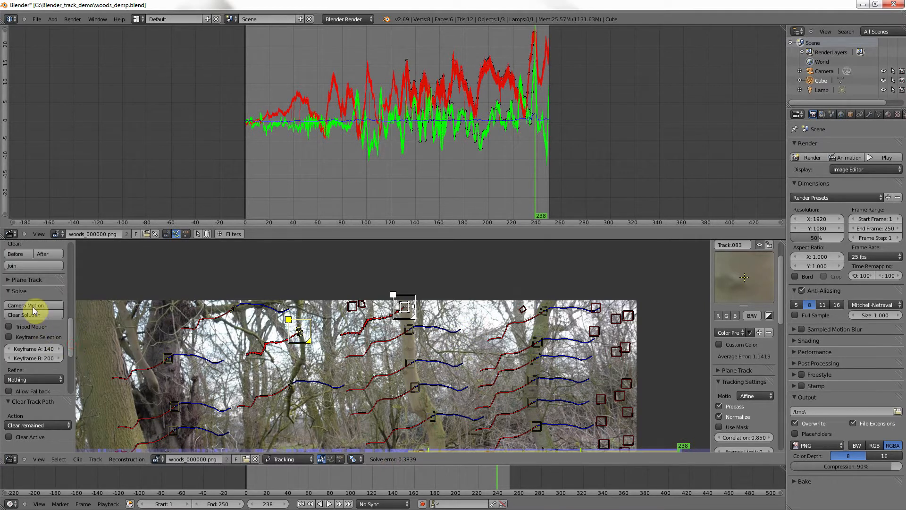
click(33, 314)
click(29, 306)
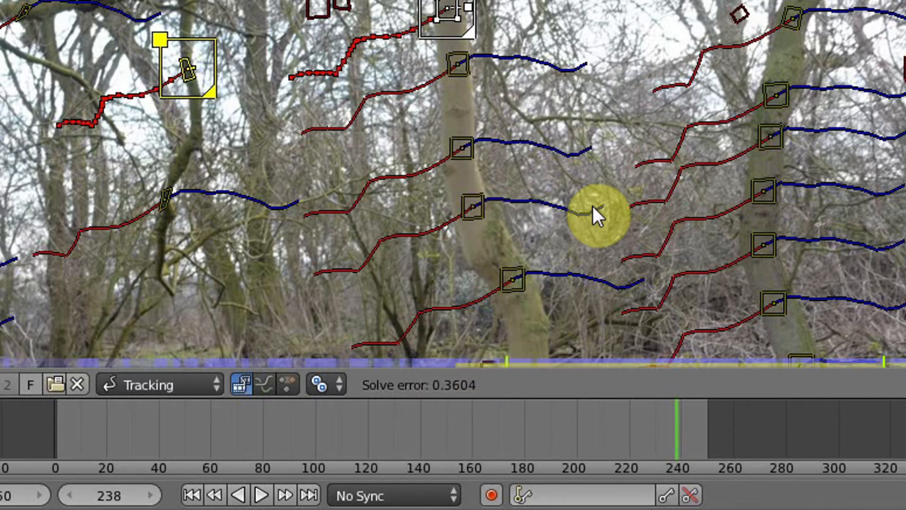
scroll(592, 206, down, 1)
middle_drag(336, 288, 401, 90)
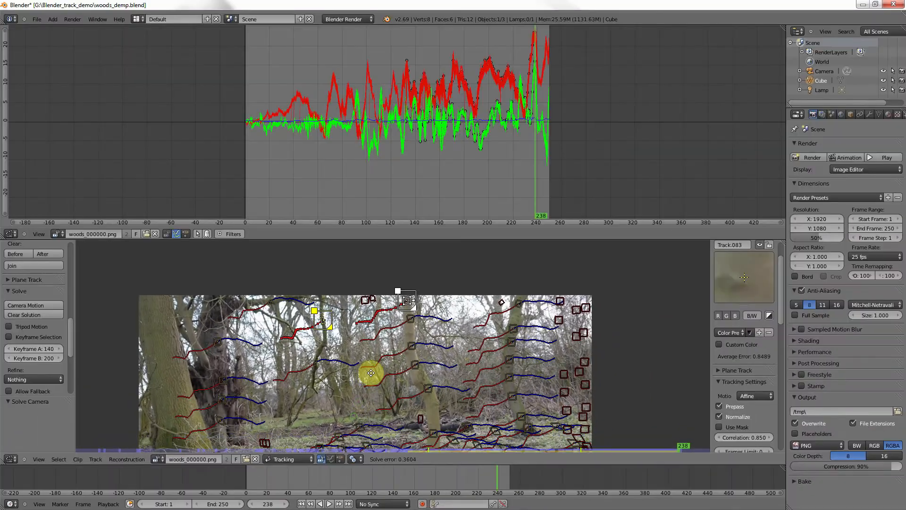
List the tracks in the dopesheet and look through their average errors to find the worst ones.
middle_drag(386, 340, 374, 344)
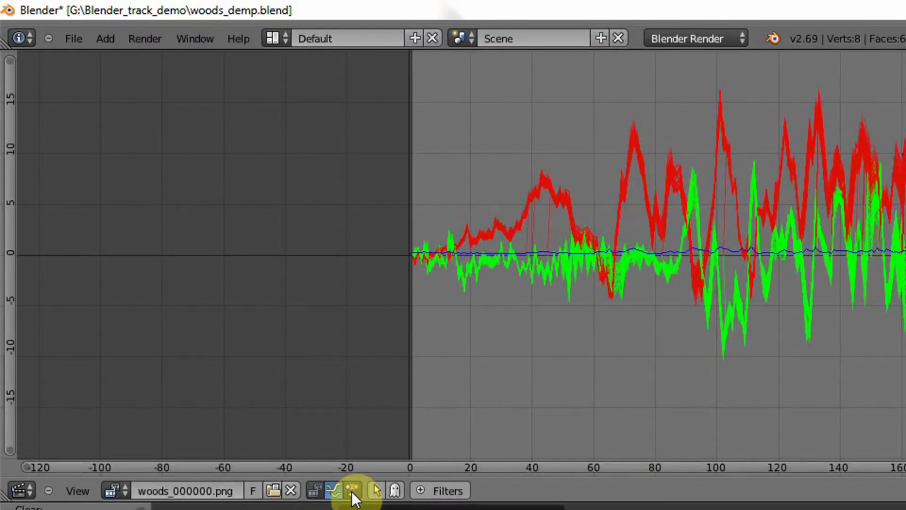
click(352, 491)
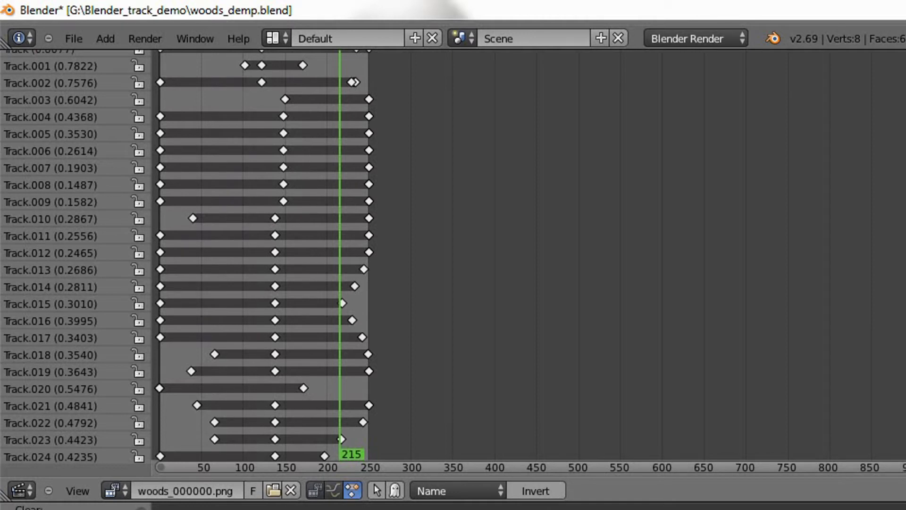
scroll(453, 255, up, 1)
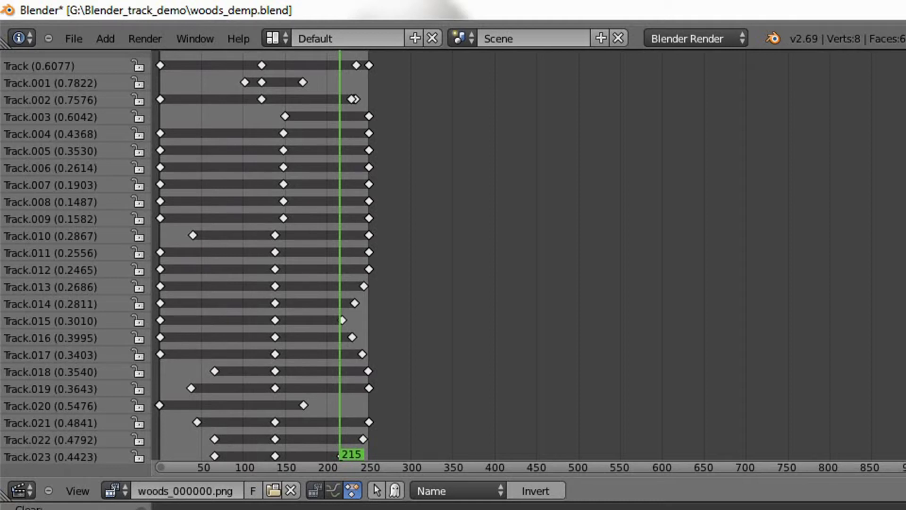
scroll(264, 257, down, 12)
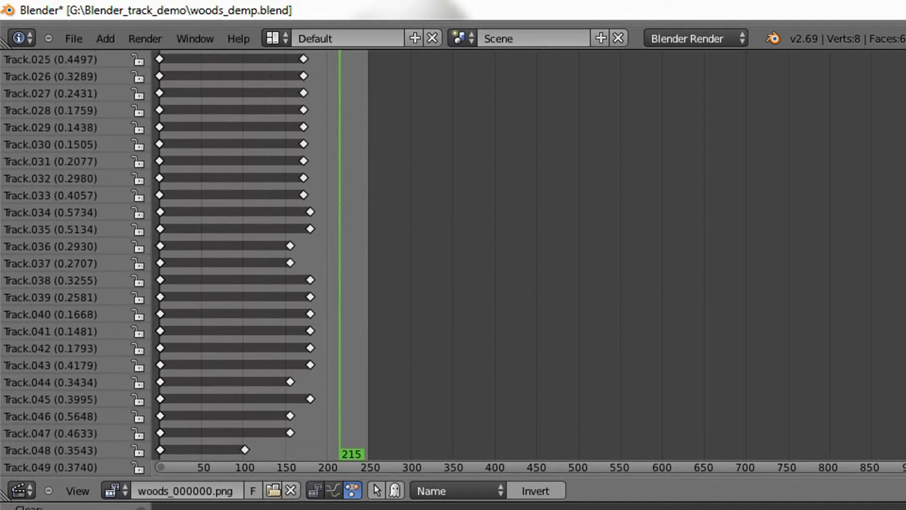
scroll(264, 257, up, 12)
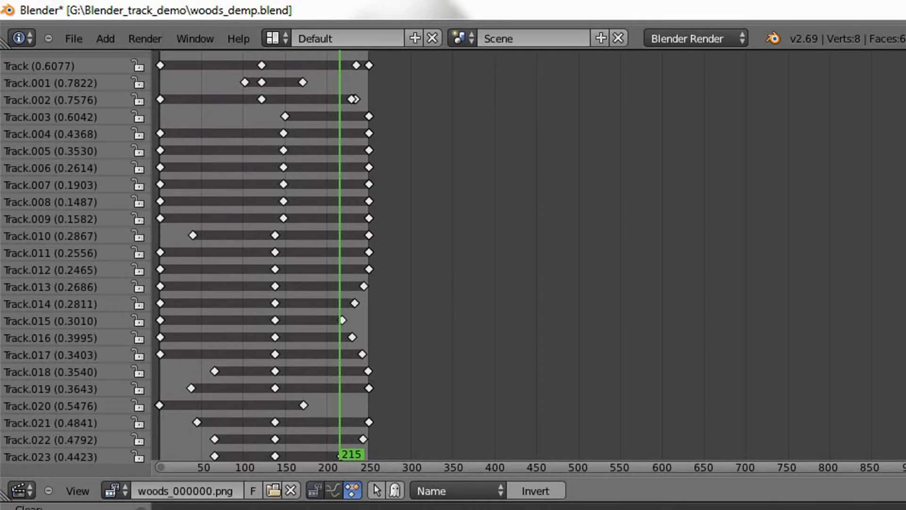
scroll(264, 257, down, 5)
scroll(265, 257, down, 5)
scroll(264, 257, down, 5)
scroll(264, 257, down, 5)
scroll(264, 257, down, 3)
scroll(264, 258, down, 3)
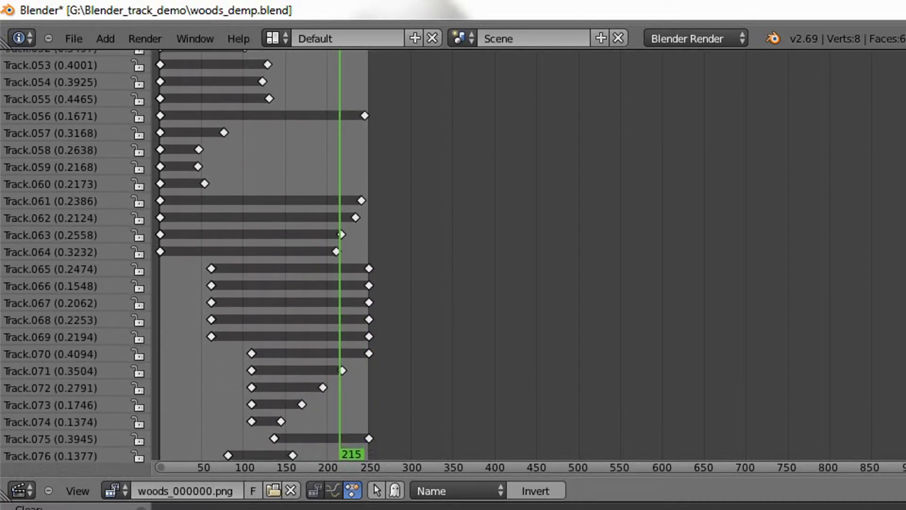
scroll(264, 257, down, 3)
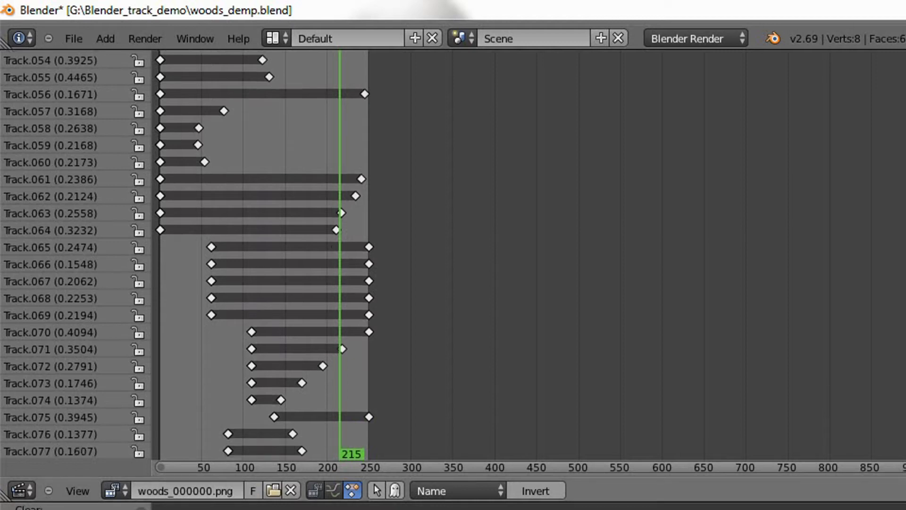
scroll(264, 257, down, 5)
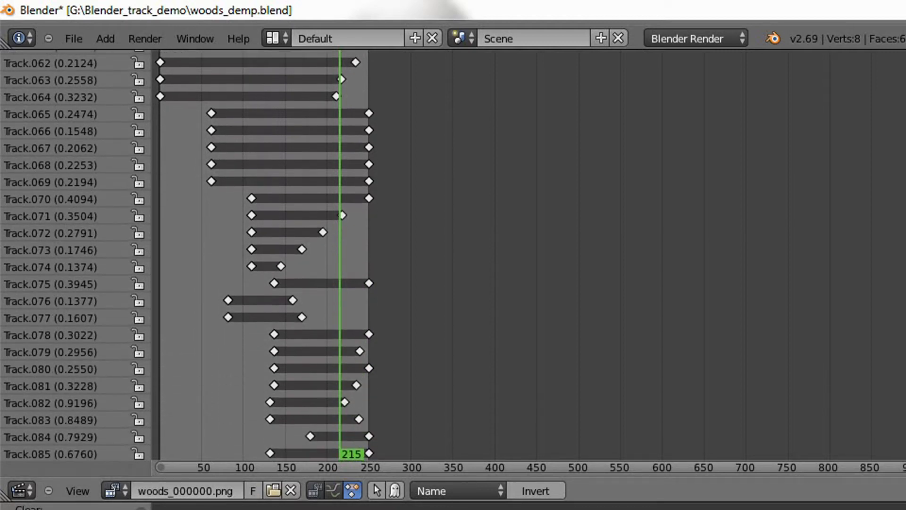
scroll(114, 306, down, 1)
Isolate high-error Track.082 near the top of the tree trunk and delete it.
click(50, 333)
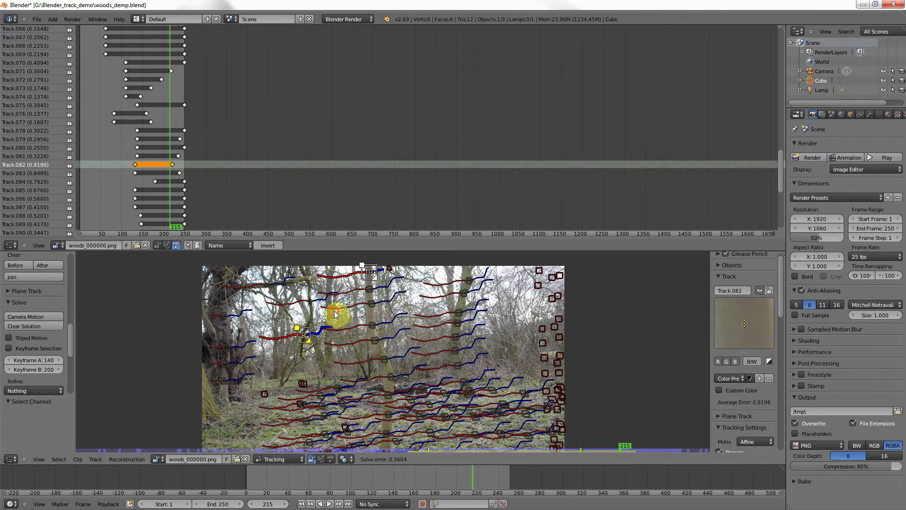
key(a)
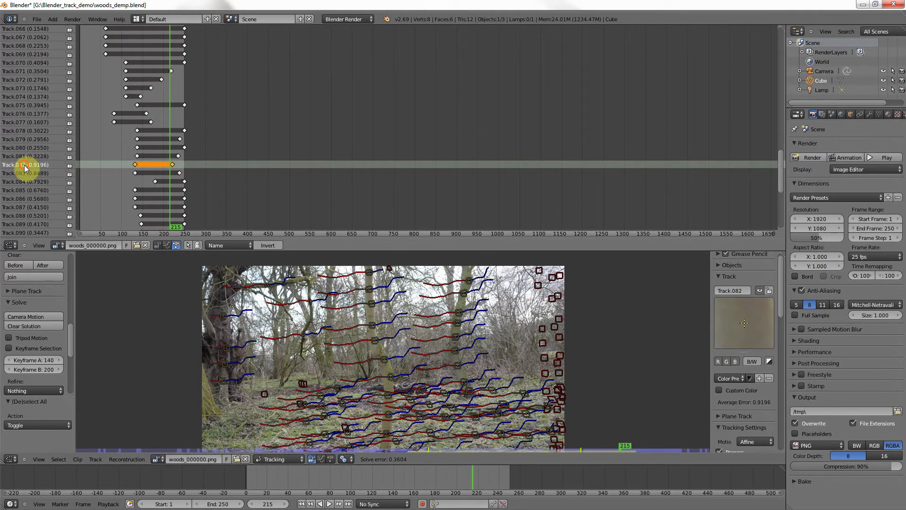
click(24, 165)
click(9, 160)
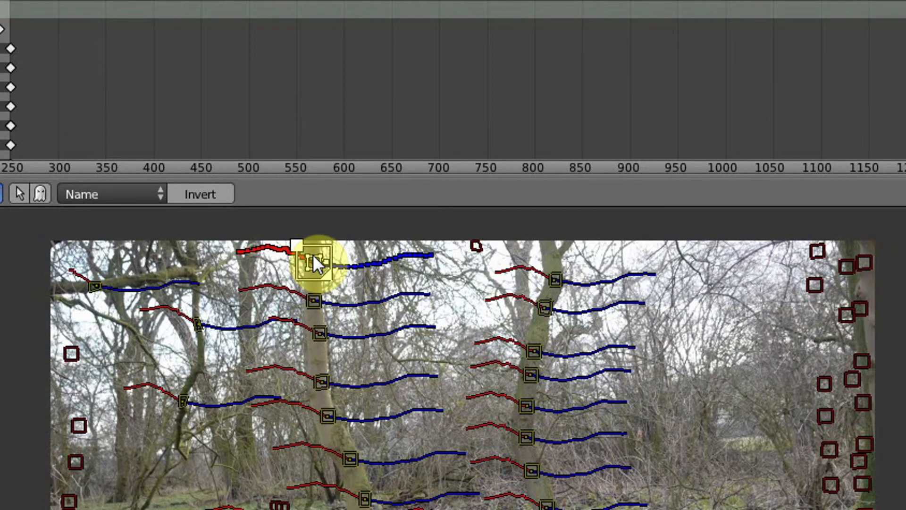
key(x)
click(248, 253)
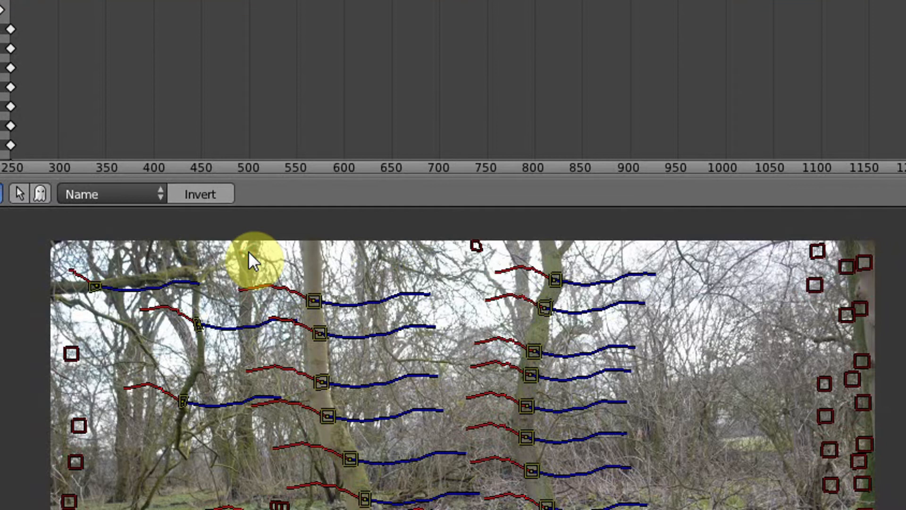
Select Track.083 high on the same tree trunk and delete it.
click(313, 300)
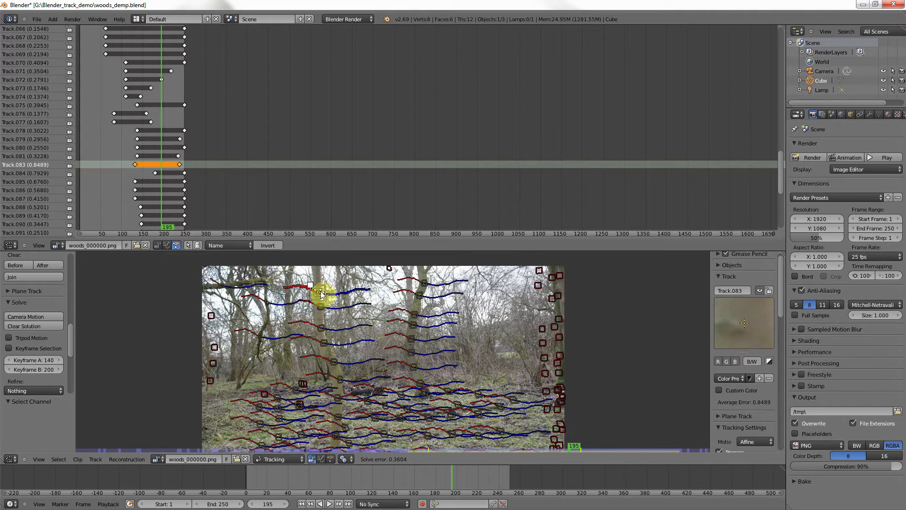
key(x)
click(301, 292)
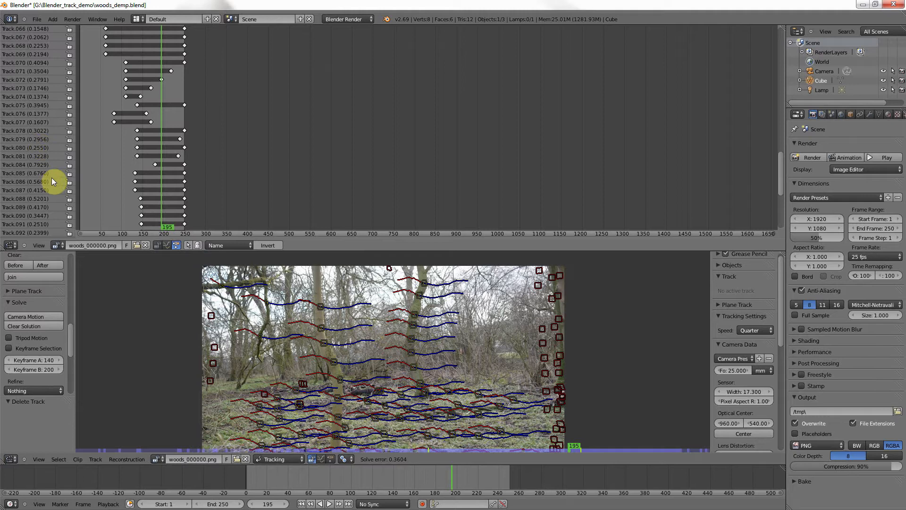
Select high-error Track.098, go to frame 220 to find its marker beside the tree stump, and delete it.
drag(780, 185, 783, 200)
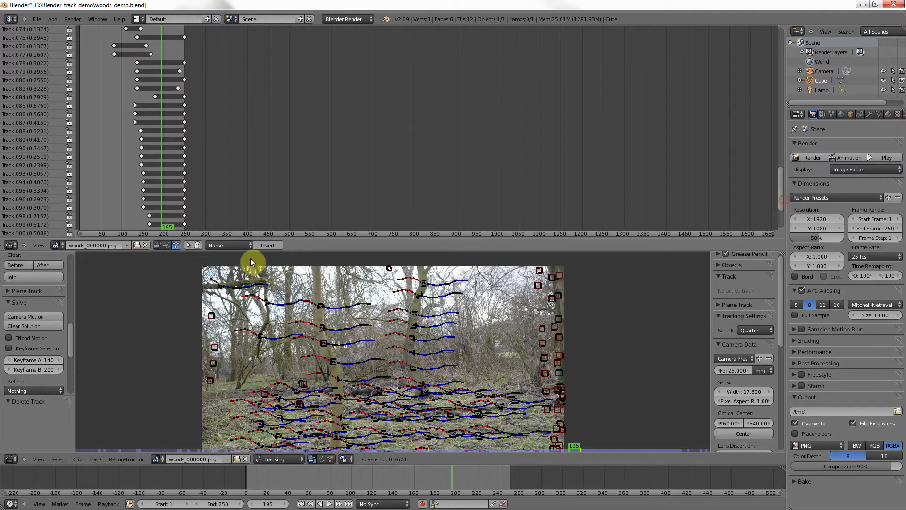
click(10, 217)
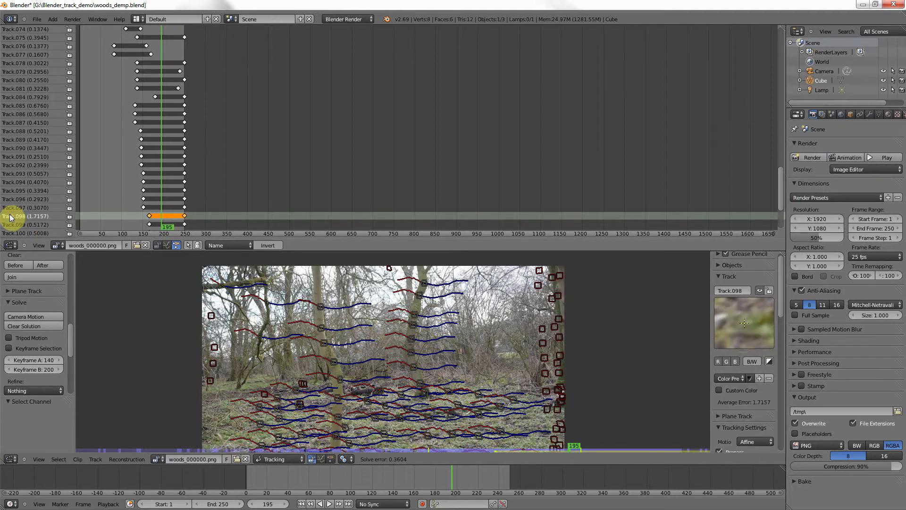
mouse_move(440, 476)
mouse_down()
mouse_move(406, 480)
mouse_move(494, 480)
mouse_move(389, 483)
mouse_move(478, 486)
mouse_up()
scroll(434, 398, down, 1)
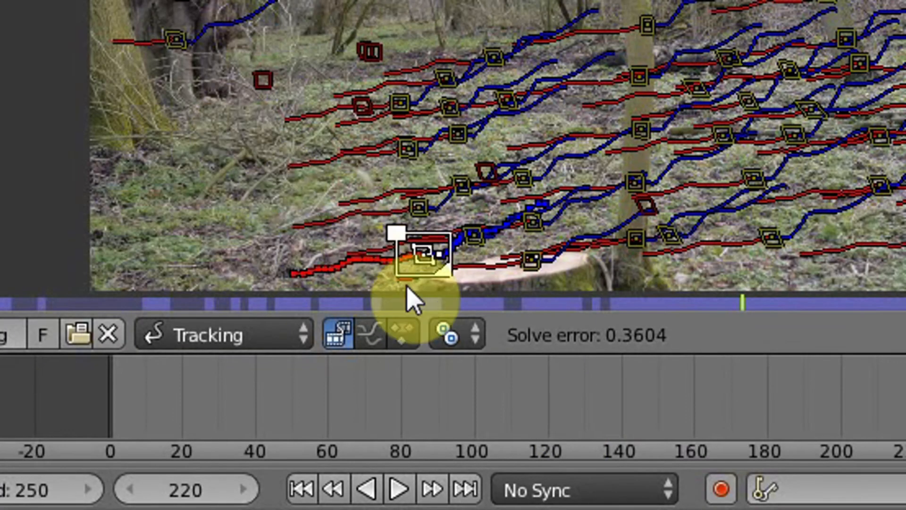
key(a)
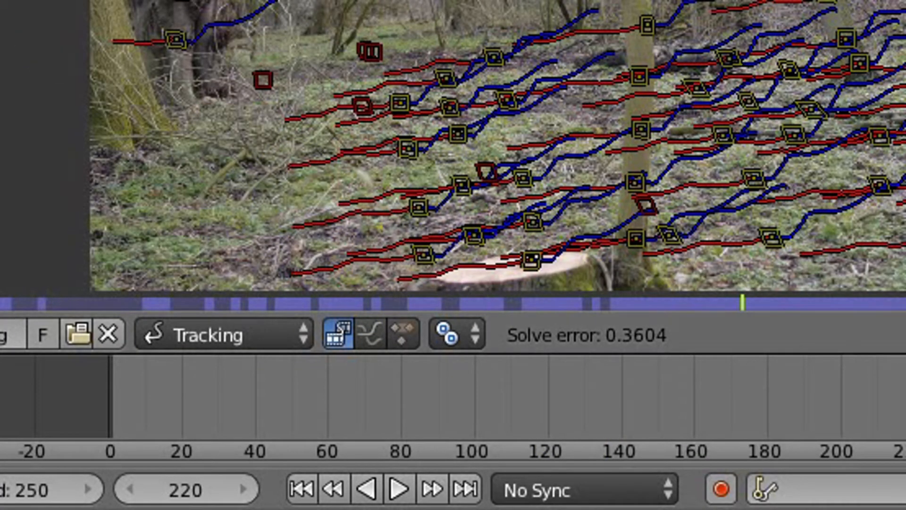
key(ctrl+z)
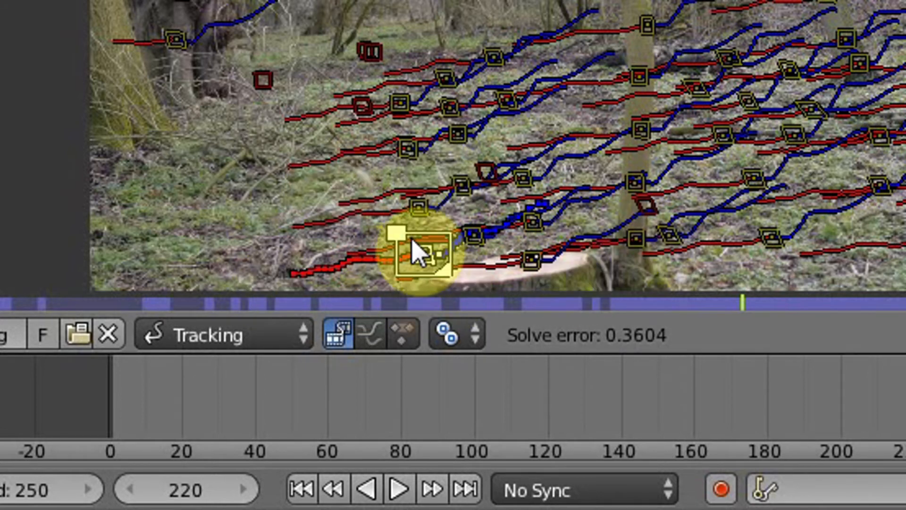
key(x)
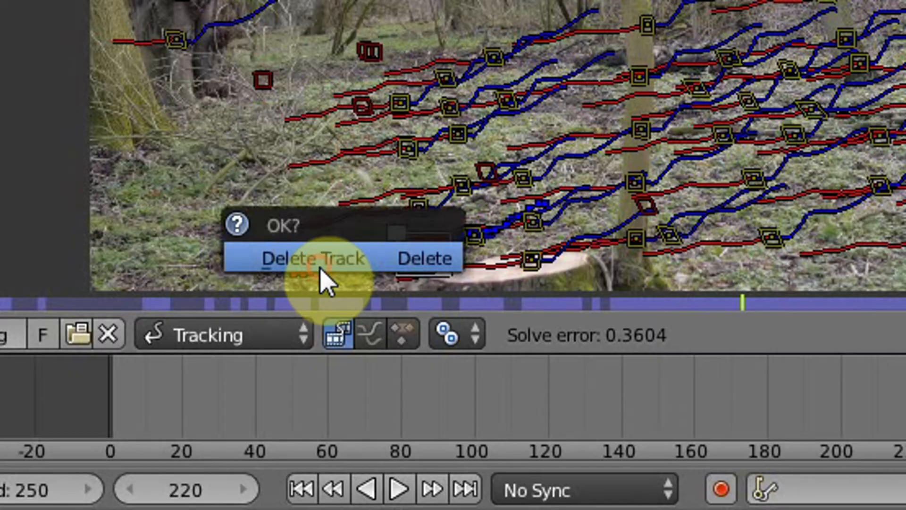
click(323, 277)
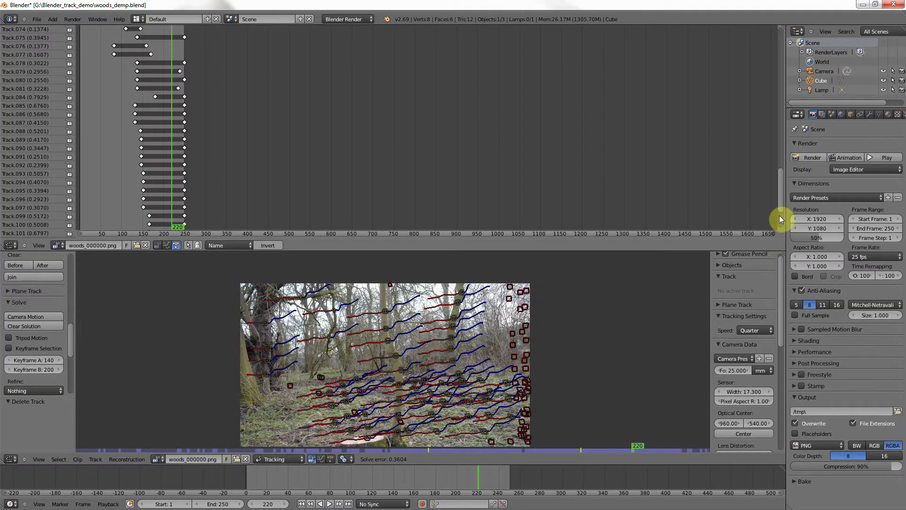
Select high-error Track.106 on the upper tree branch and delete it.
drag(782, 197, 785, 220)
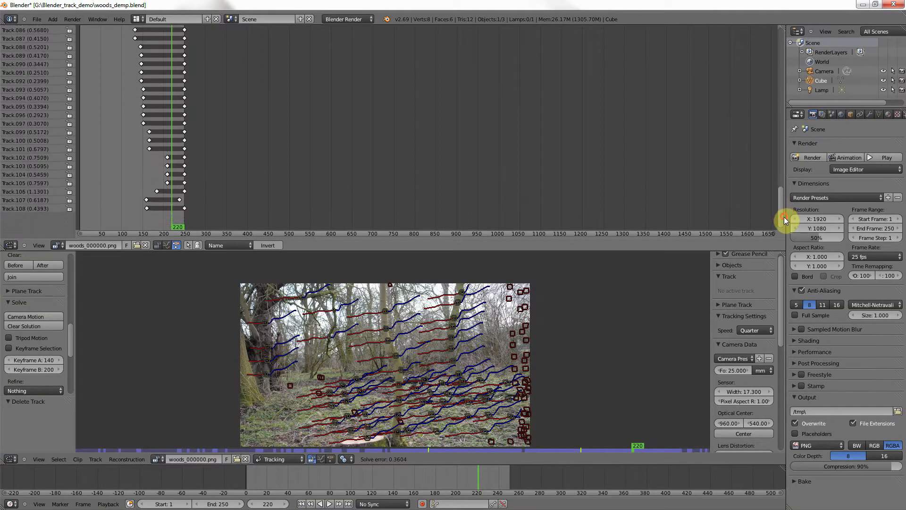
click(18, 192)
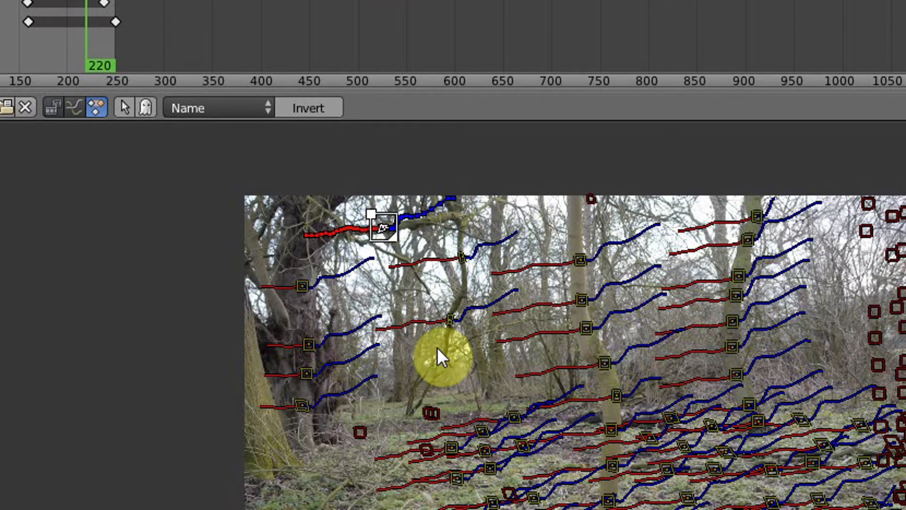
click(400, 257)
key(x)
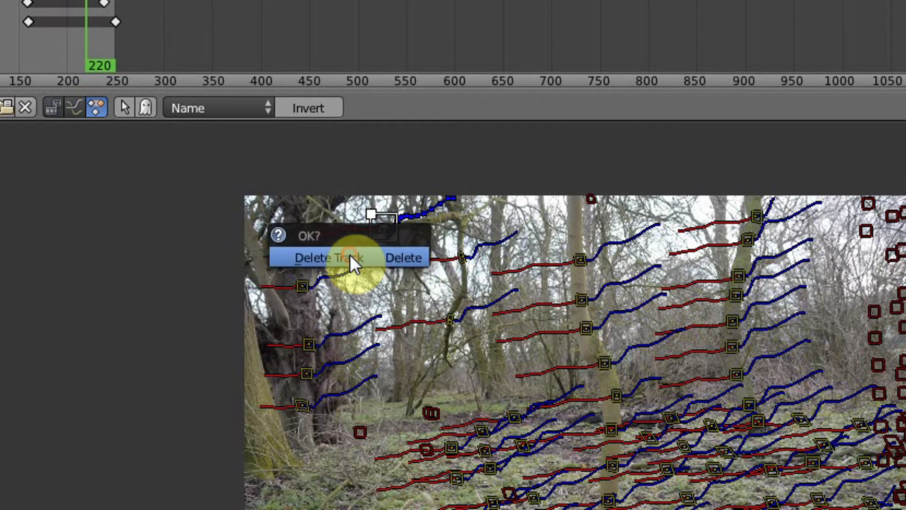
click(350, 255)
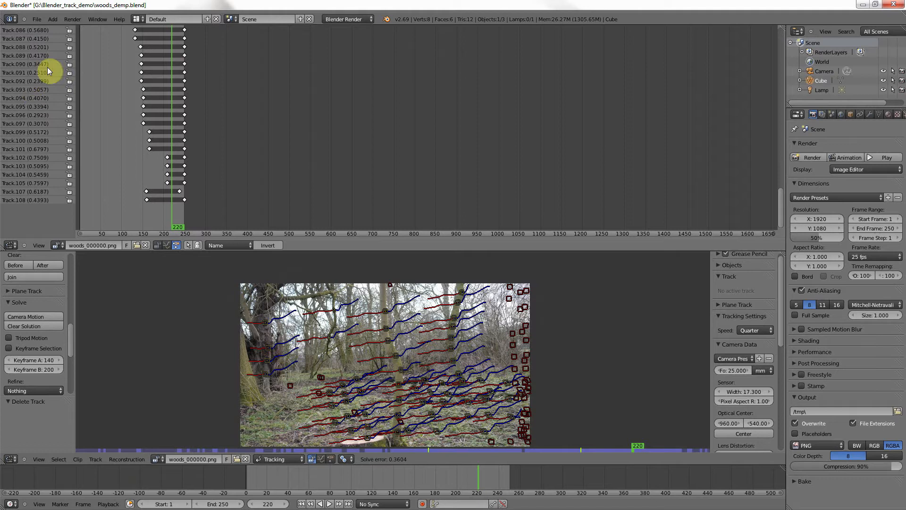
Check the remaining track errors, then clear the solution and re-solve the camera motion with keyframes 140 and 200.
drag(780, 216, 781, 208)
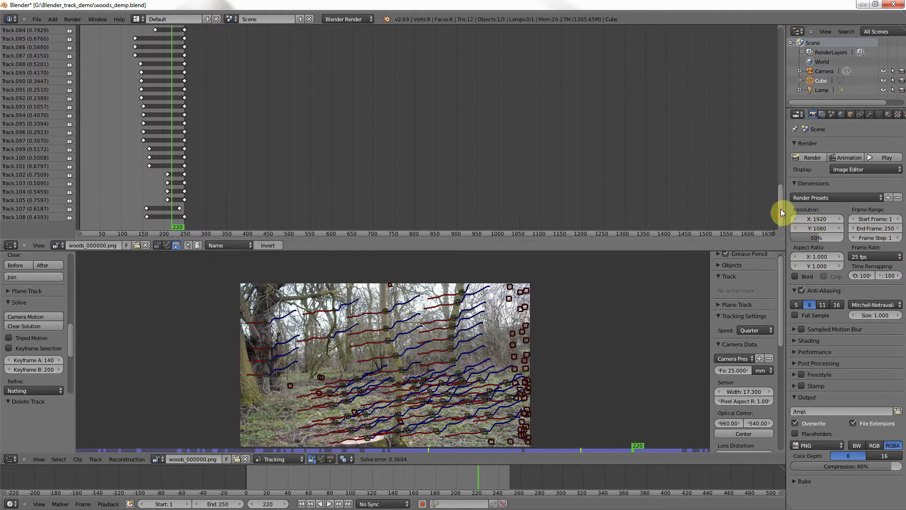
scroll(780, 209, up, 1)
scroll(782, 203, up, 2)
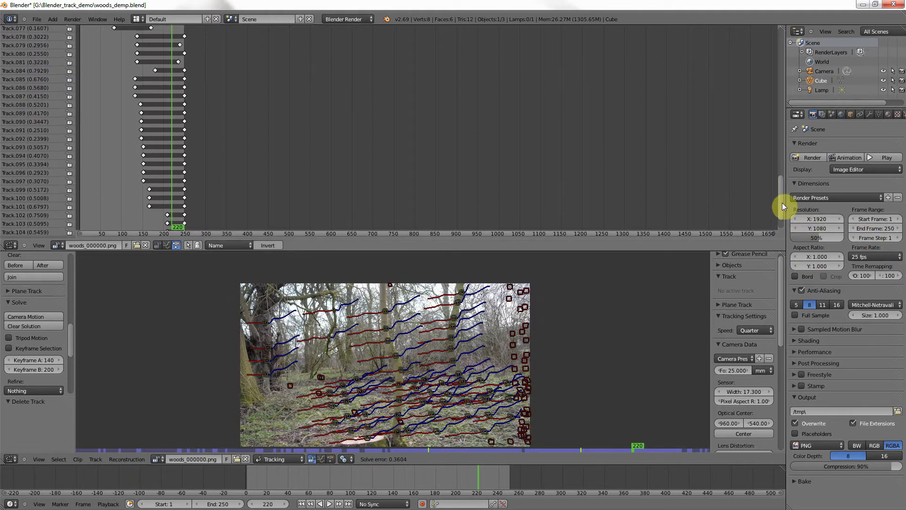
drag(783, 202, 744, 29)
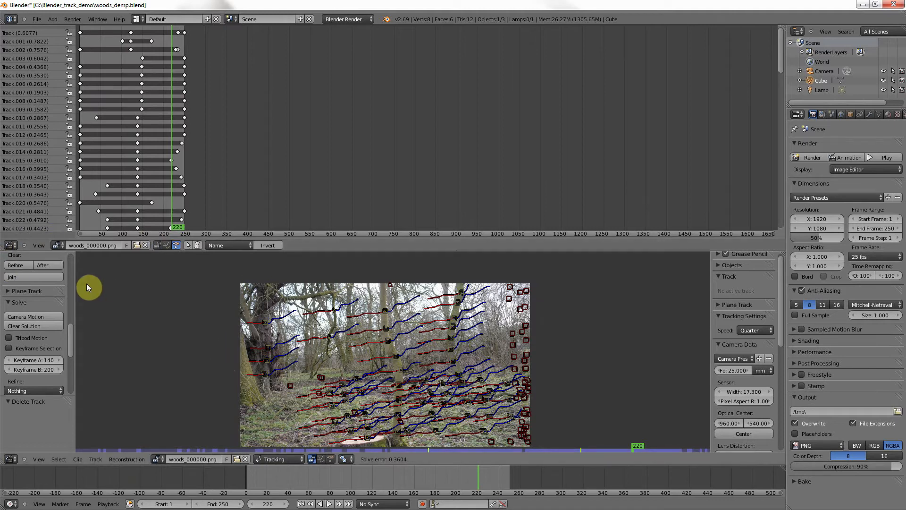
click(25, 324)
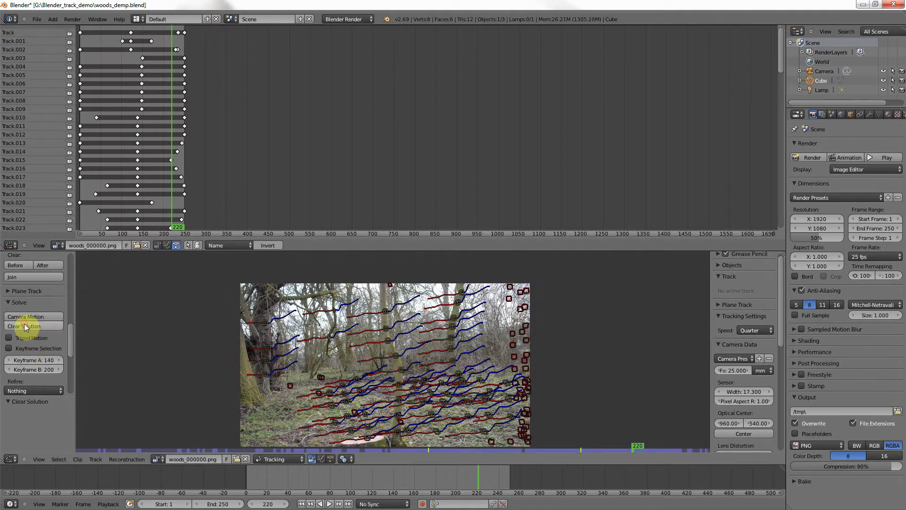
click(29, 317)
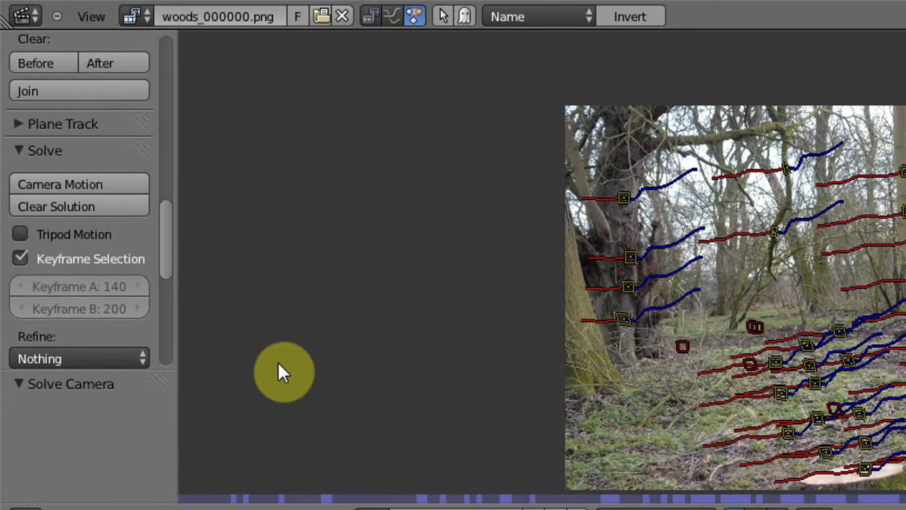
Clear and re-solve the camera motion with automatic Keyframe Selection enabled, and set Refine to Focal length, K1.
click(83, 207)
click(83, 185)
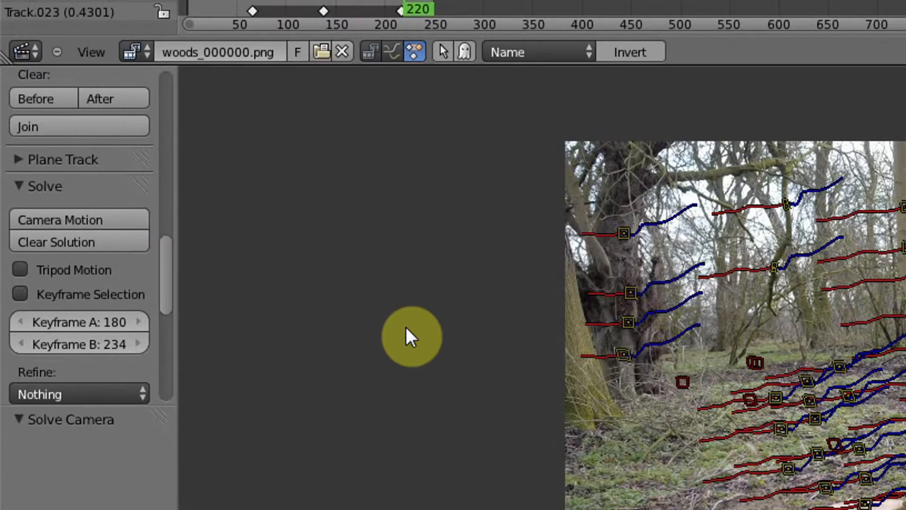
click(49, 399)
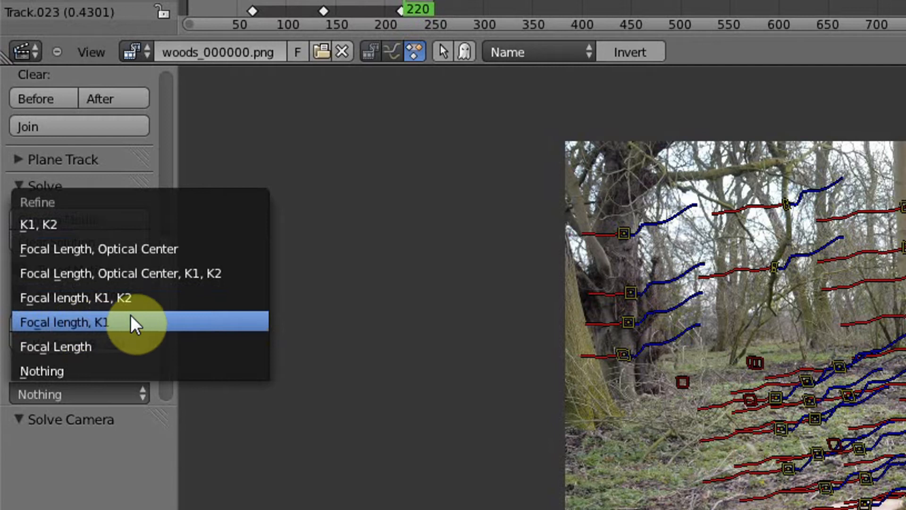
click(95, 331)
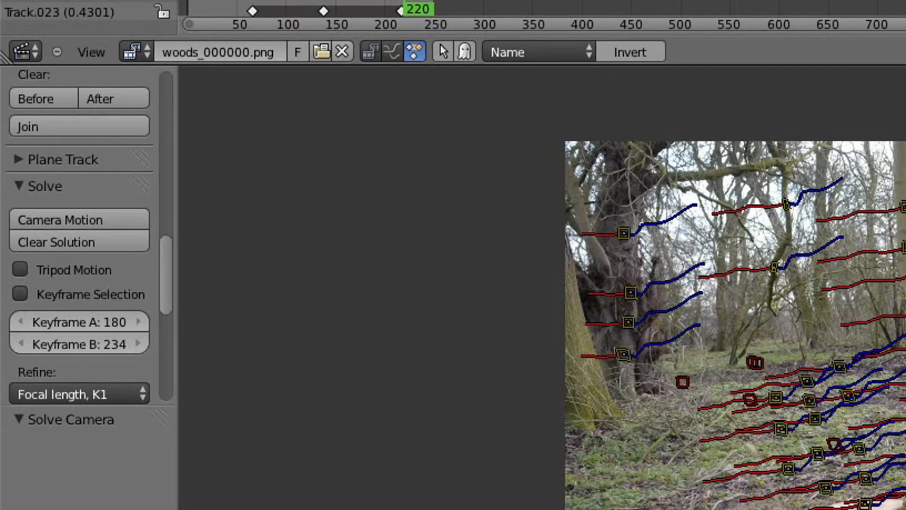
middle_drag(736, 330, 734, 292)
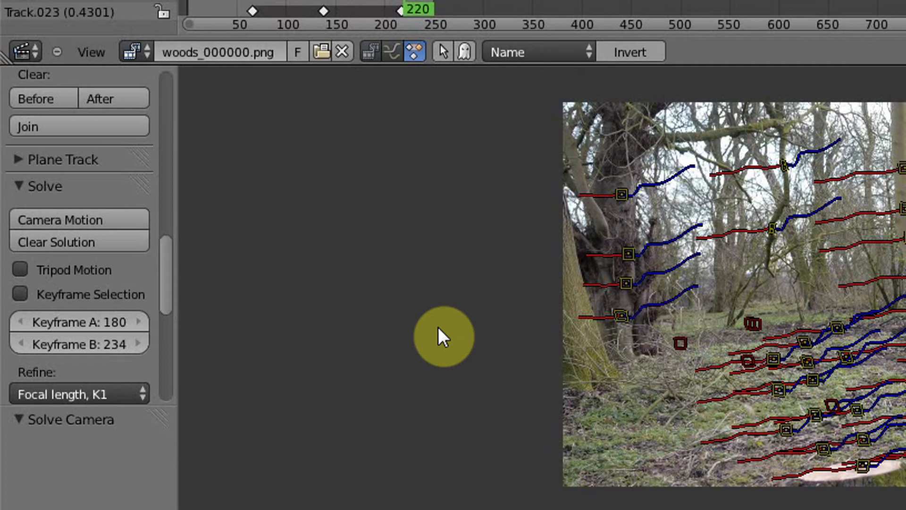
middle_drag(426, 299, 426, 297)
middle_drag(429, 314, 416, 310)
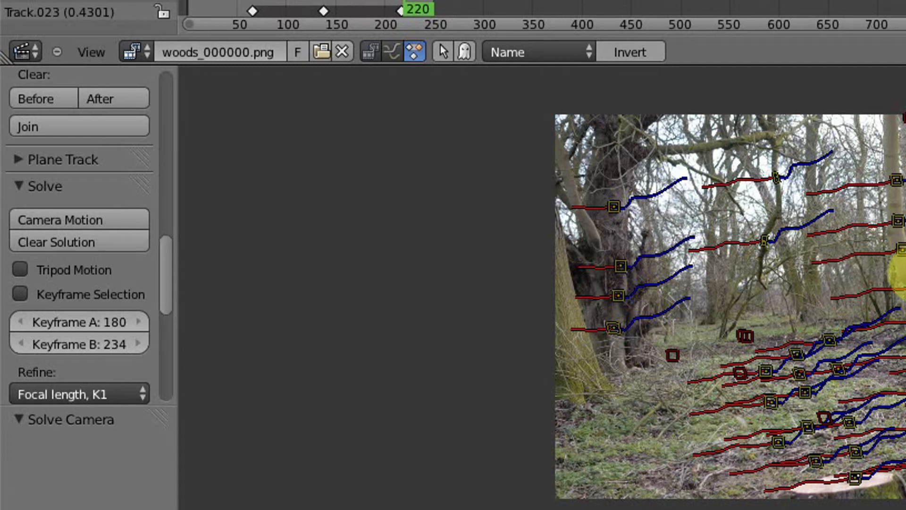
Clear the solution and re-solve the camera motion with keyframes 180 and 234, then check the solve error.
click(70, 245)
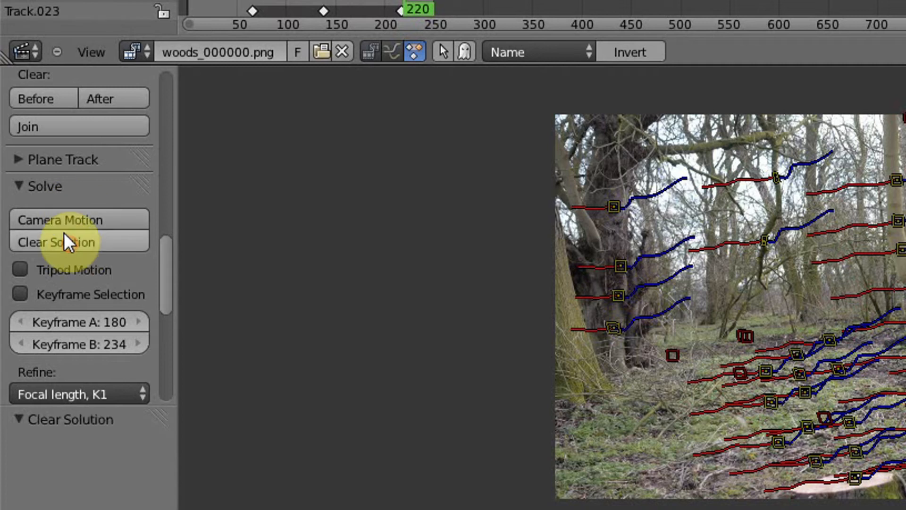
click(53, 218)
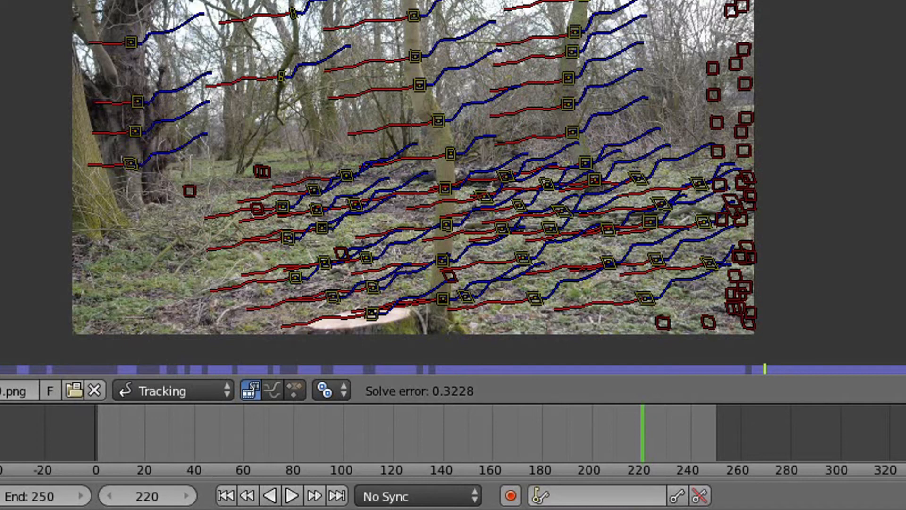
middle_drag(413, 198, 413, 136)
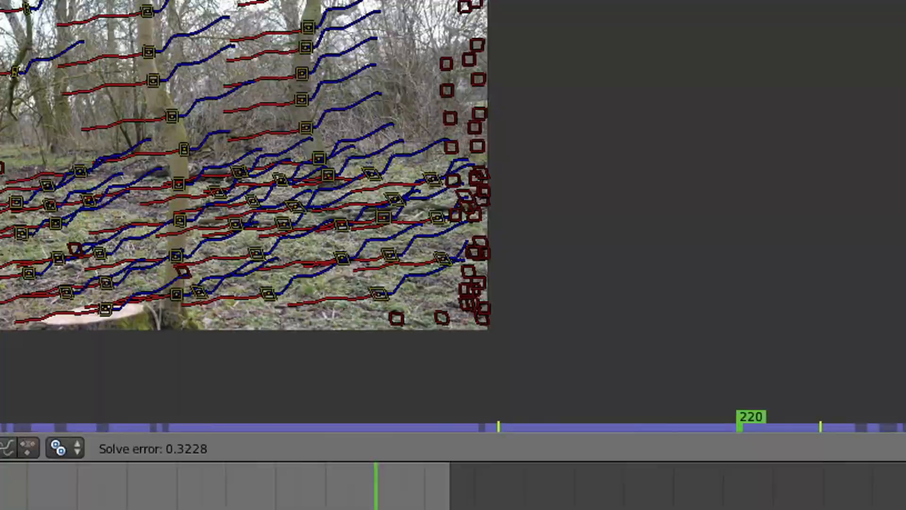
scroll(512, 267, down, 5)
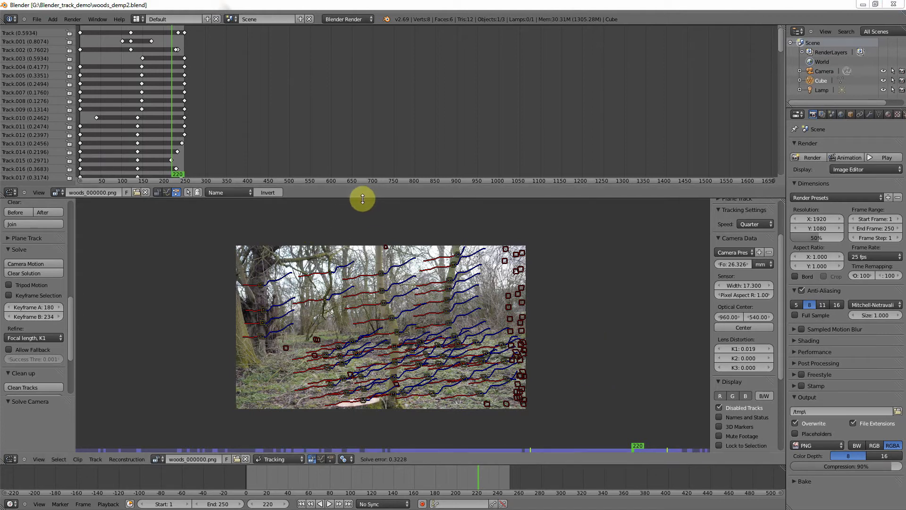
Enlarge the track dope sheet area and change it to a 3D View.
drag(364, 198, 69, 326)
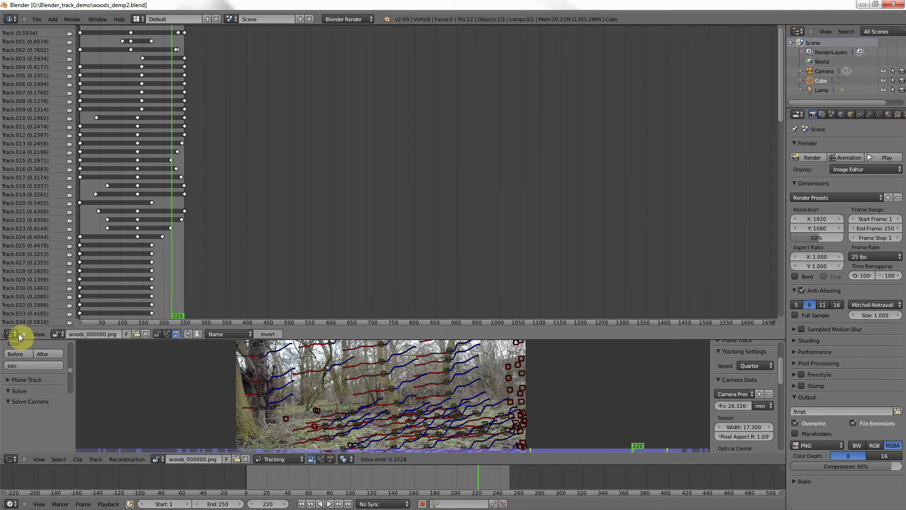
click(10, 333)
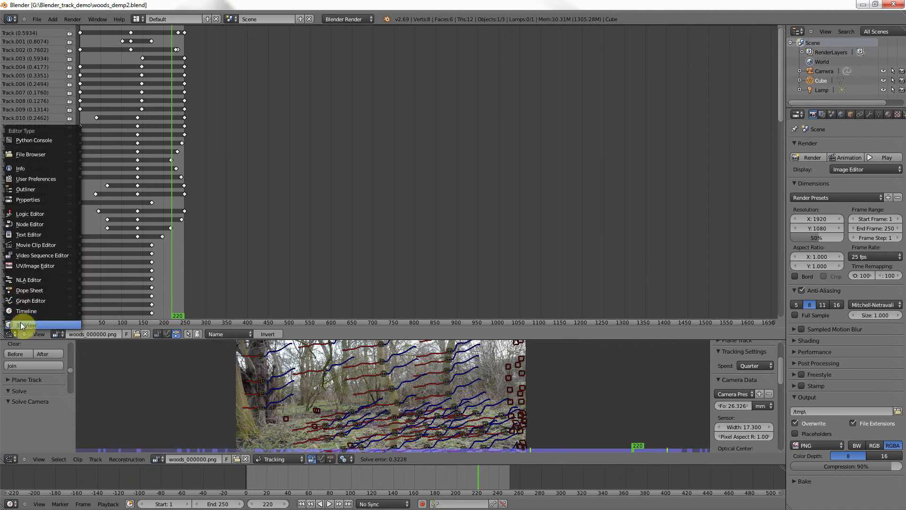
click(21, 324)
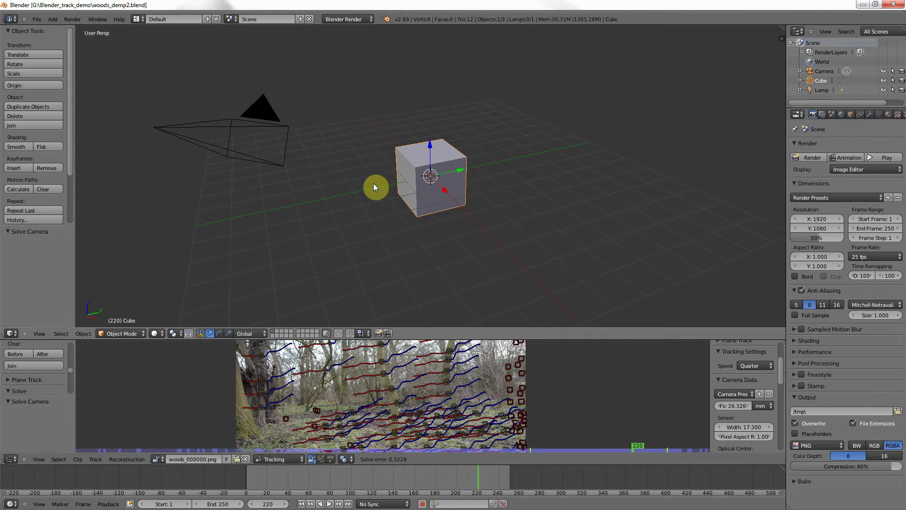
Add a Camera Solver constraint to the camera and check the reconstructed points through the camera view at frame 140.
right_click(180, 137)
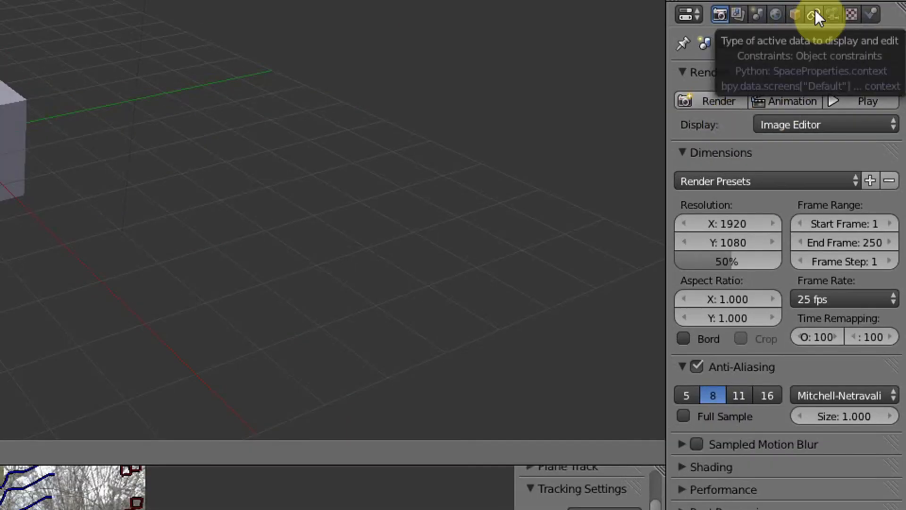
click(833, 58)
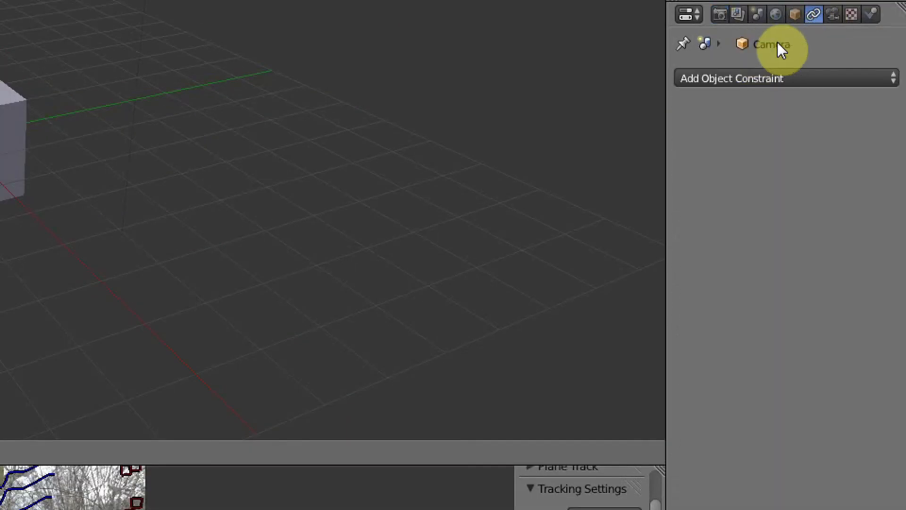
click(748, 78)
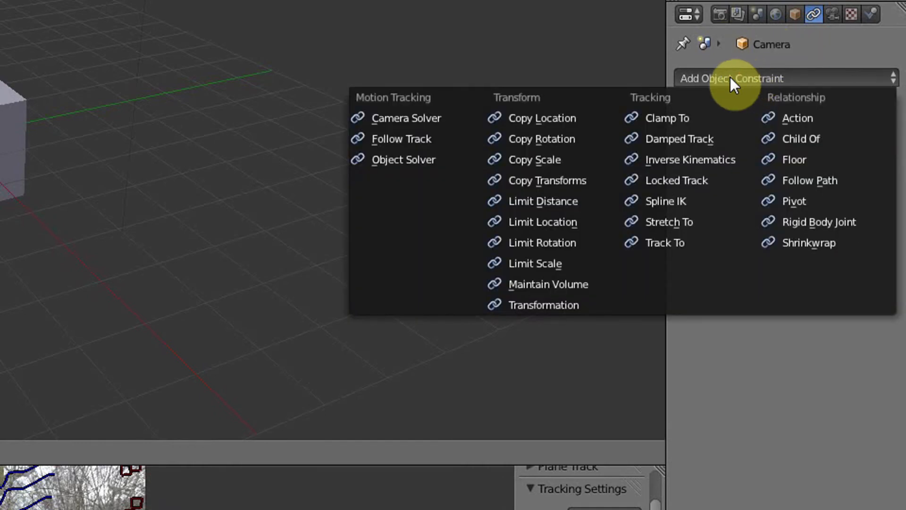
click(389, 122)
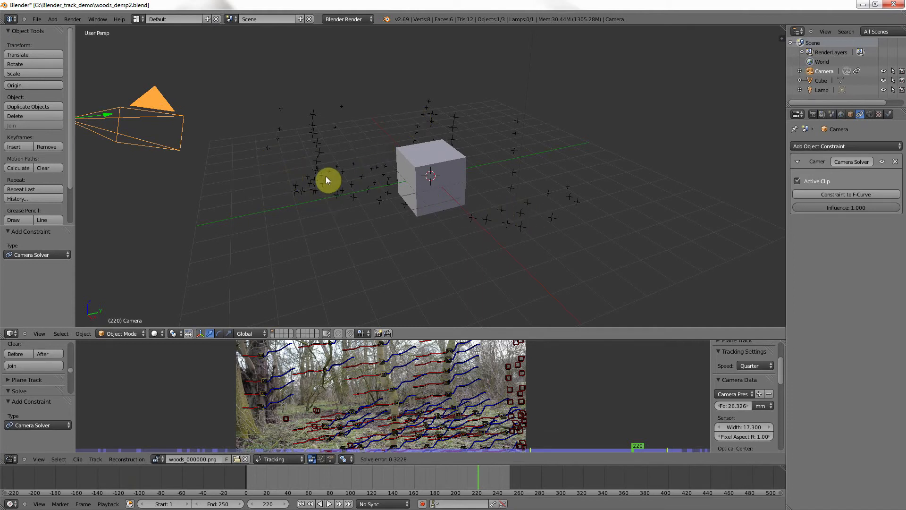
key(KP_0)
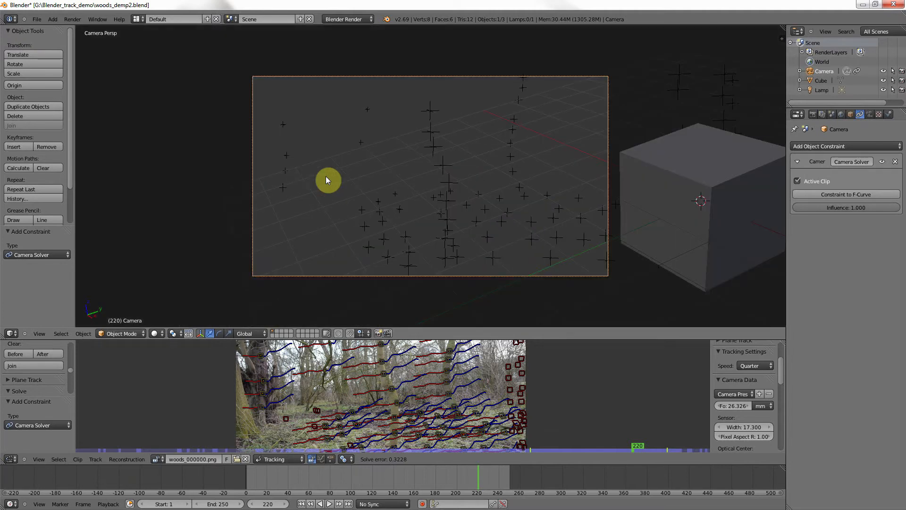
drag(455, 482, 393, 466)
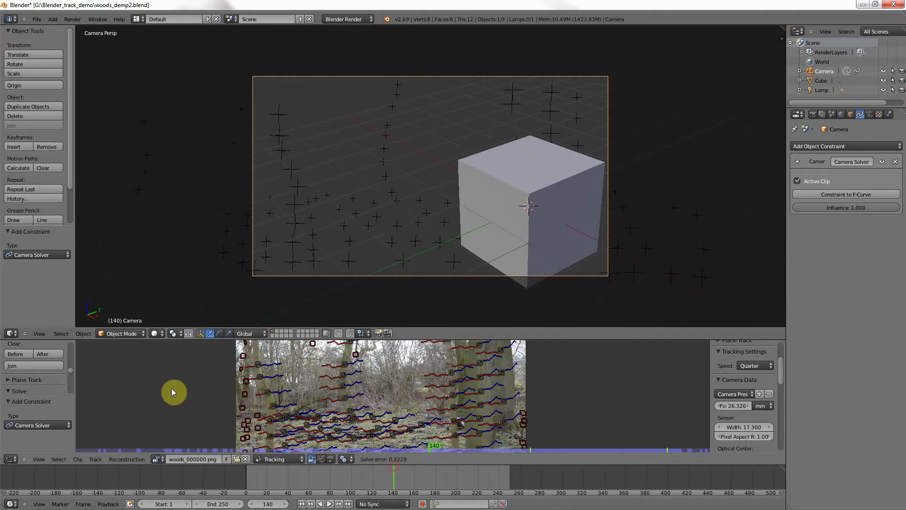
Enlarge the movie clip editor and switch it to Reconstruction mode.
scroll(55, 392, up, 5)
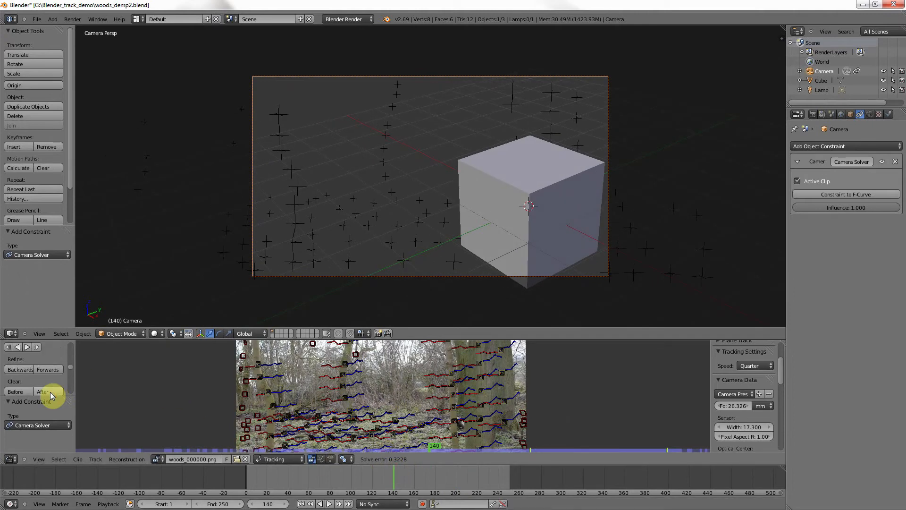
scroll(53, 392, up, 10)
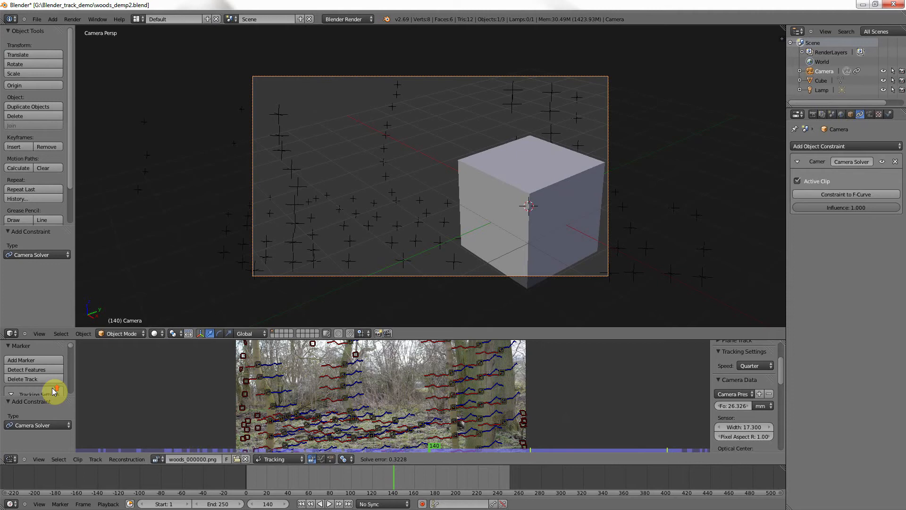
scroll(55, 383, down, 3)
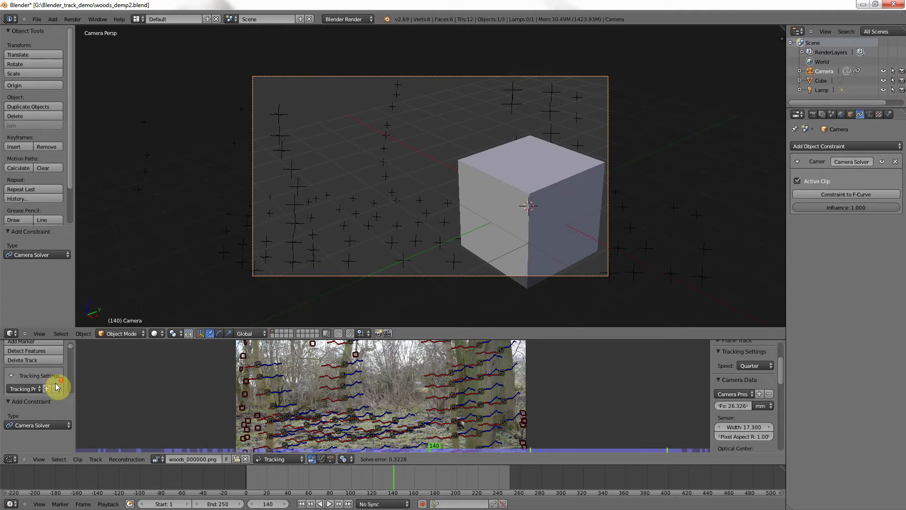
scroll(56, 383, down, 2)
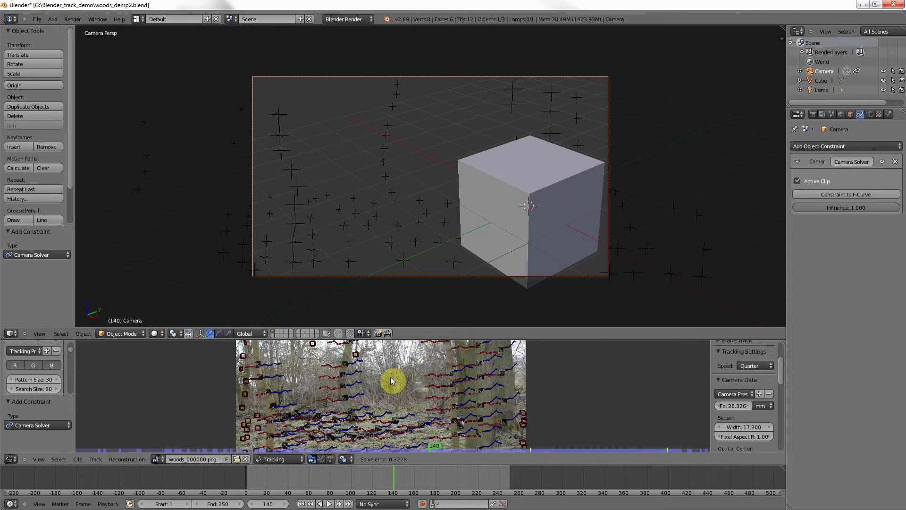
drag(405, 339, 384, 226)
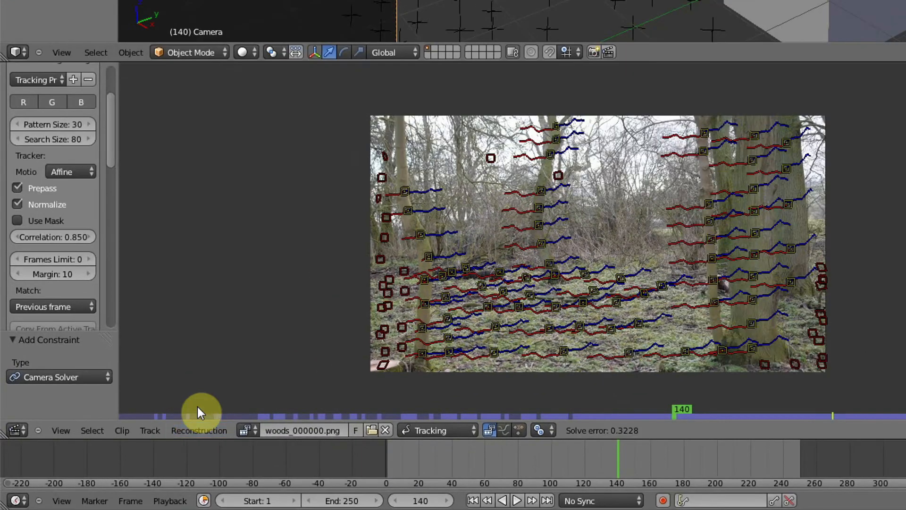
click(434, 431)
click(439, 401)
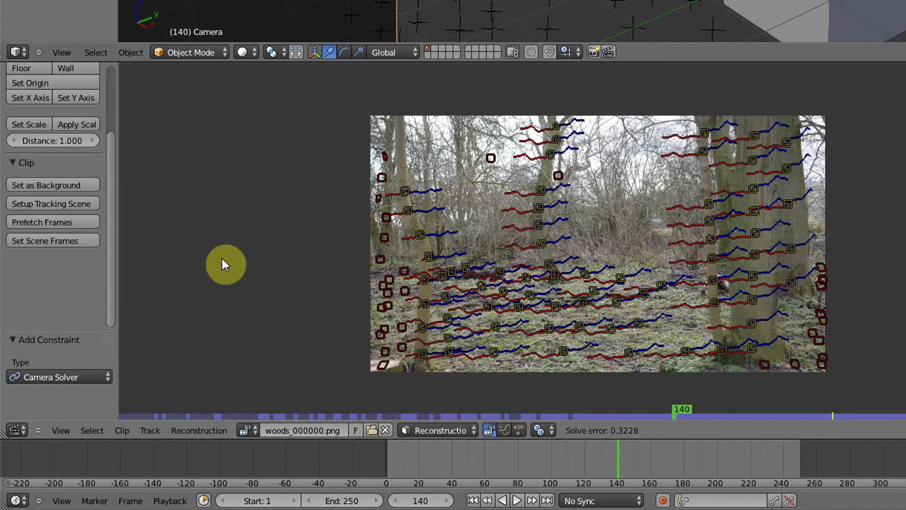
Set the woods clip as the 3D viewport background and check the match in an enlarged camera view at frame 112.
drag(112, 195, 109, 124)
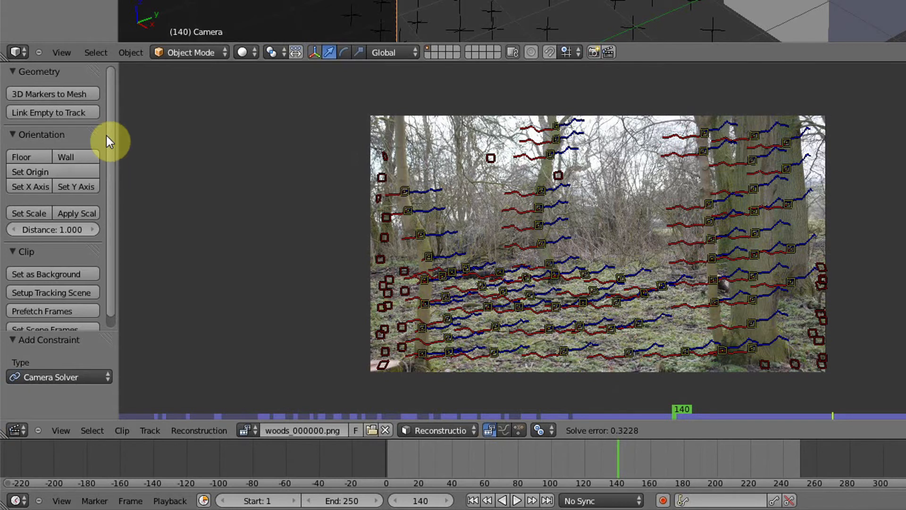
scroll(109, 154, down, 1)
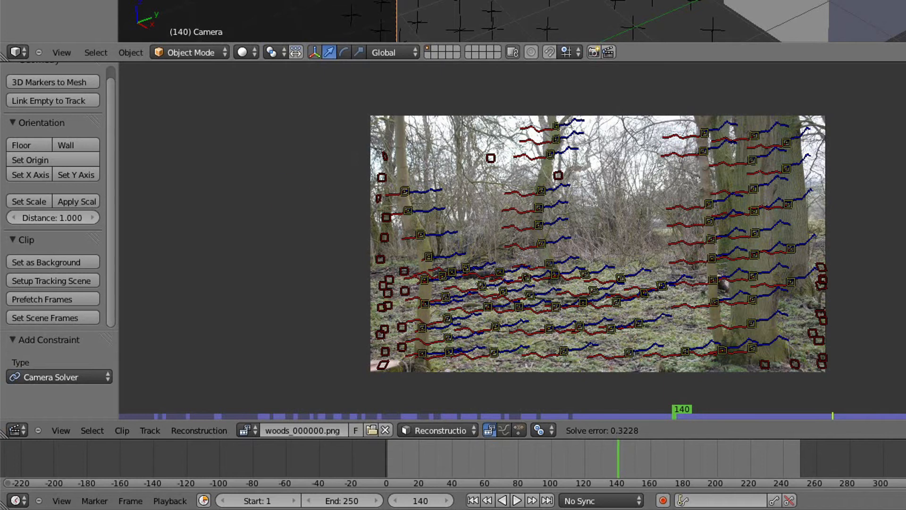
click(47, 261)
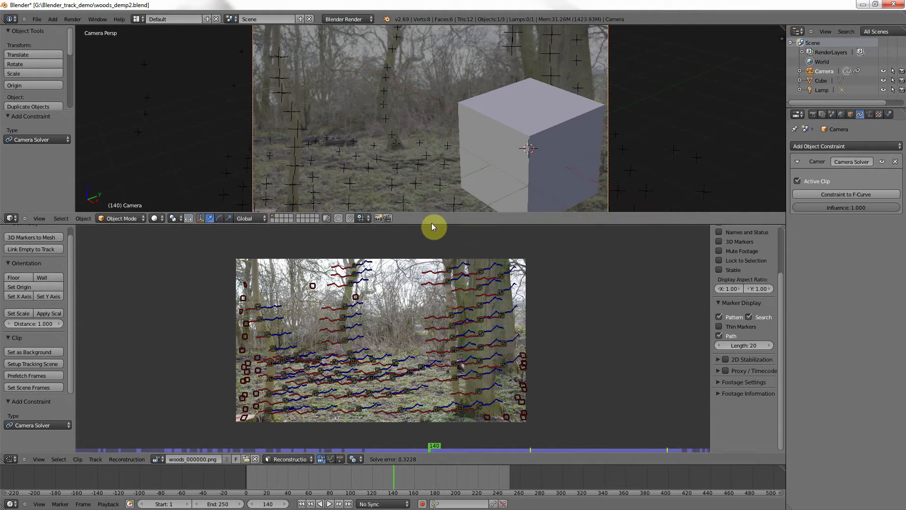
drag(431, 223, 397, 371)
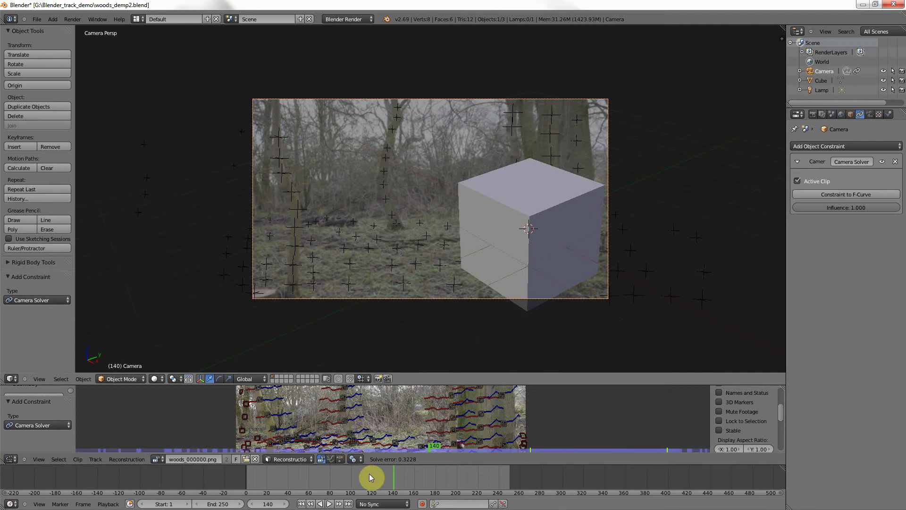
drag(389, 479, 363, 469)
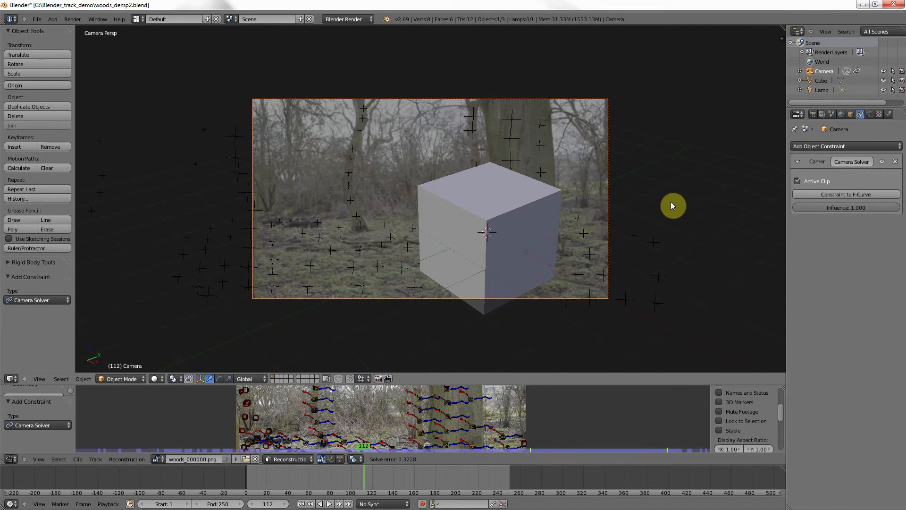
Show the camera's transform values in the 3D viewport and leave the camera view.
key(t)
key(t)
key(n)
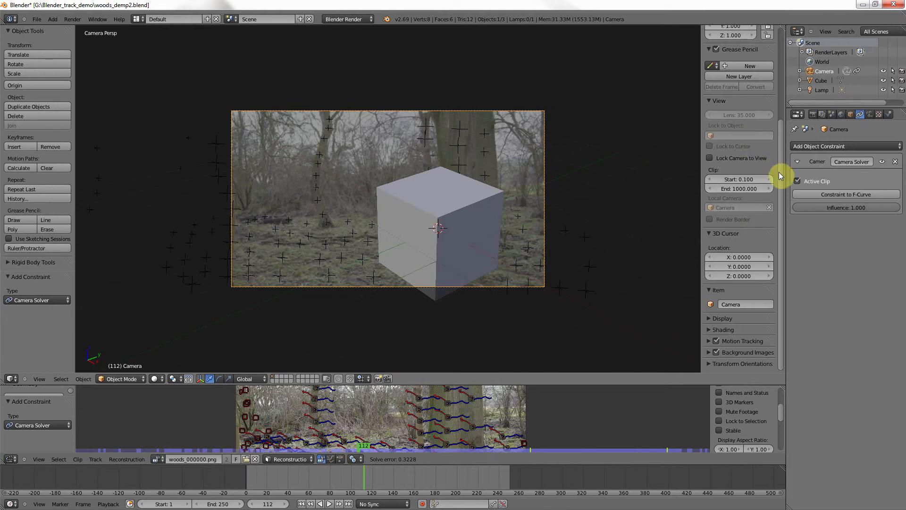
drag(779, 166, 774, 57)
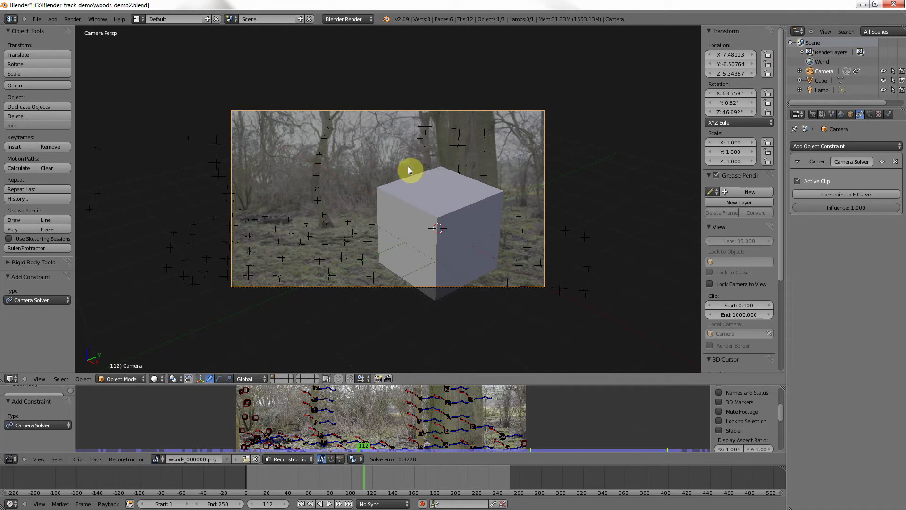
key(KP_0)
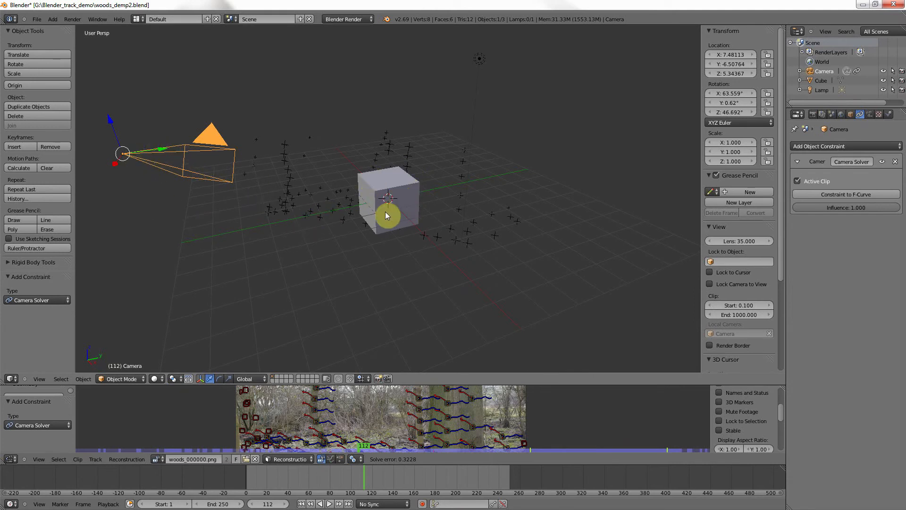
click(330, 143)
click(447, 152)
click(301, 133)
click(402, 233)
click(431, 128)
click(319, 123)
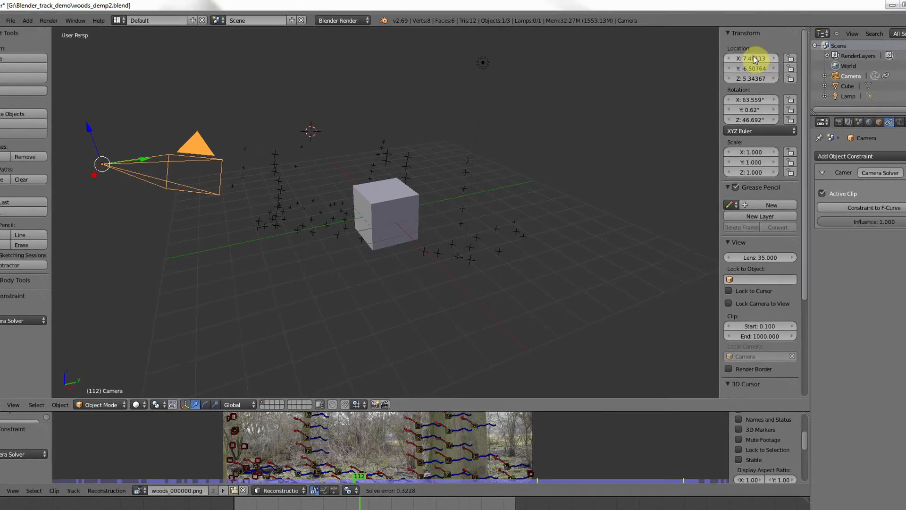
Set the camera's X, Y and Z location to 0.
click(824, 71)
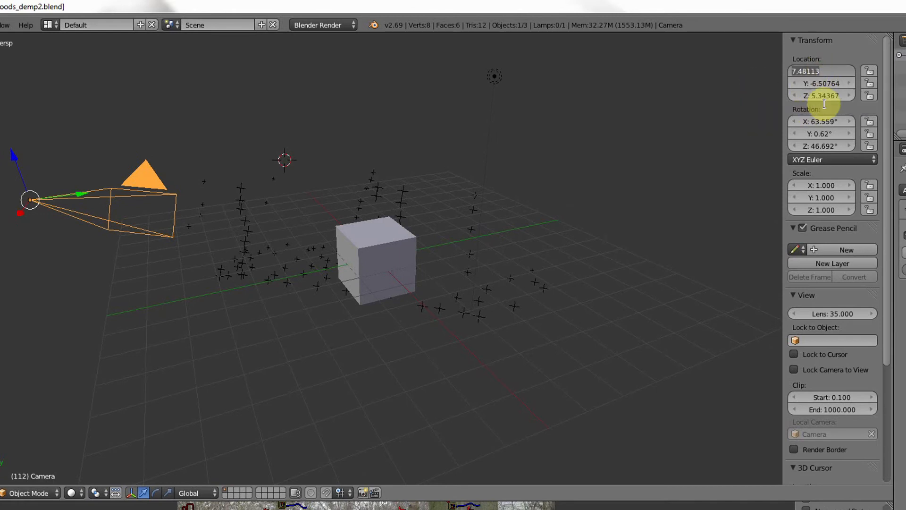
text(0)
key(Return)
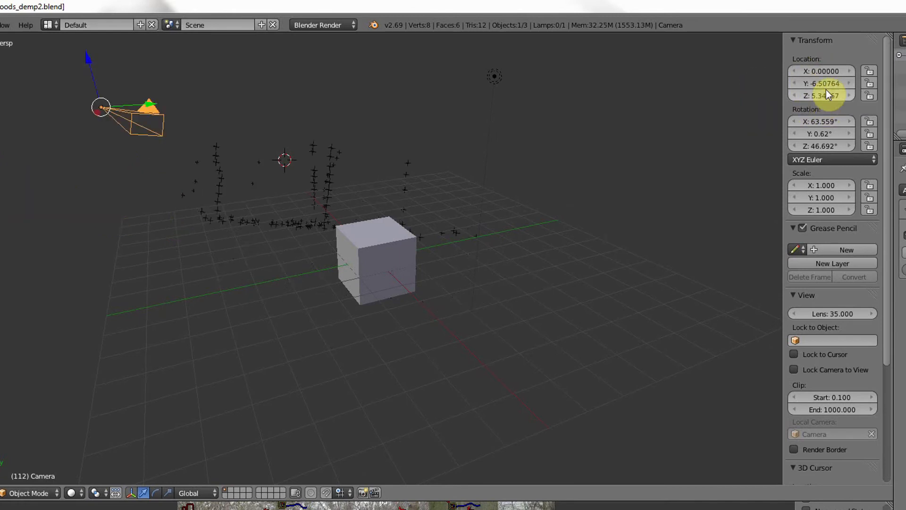
click(825, 83)
text(0)
key(Return)
click(826, 96)
text(0)
key(Return)
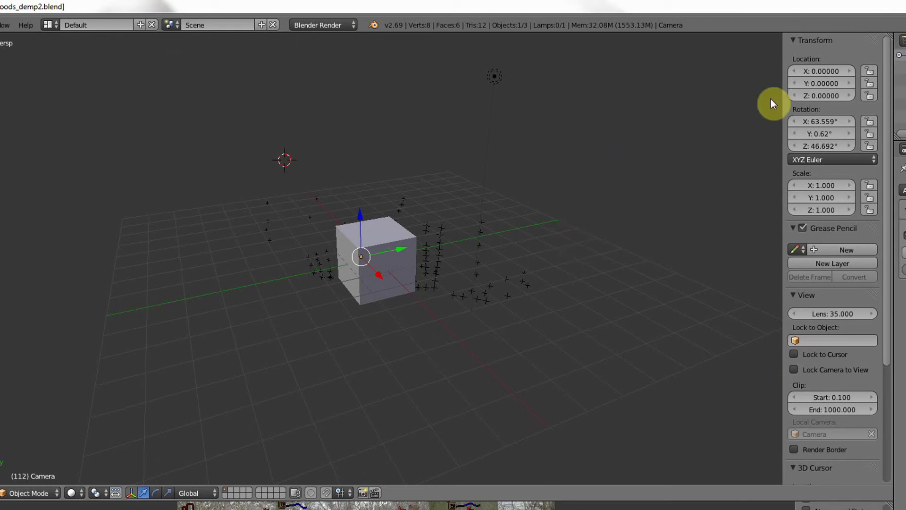
Raise the camera to Z 1.8 and move it back to Y -8.
click(819, 97)
text(1.8)
key(Return)
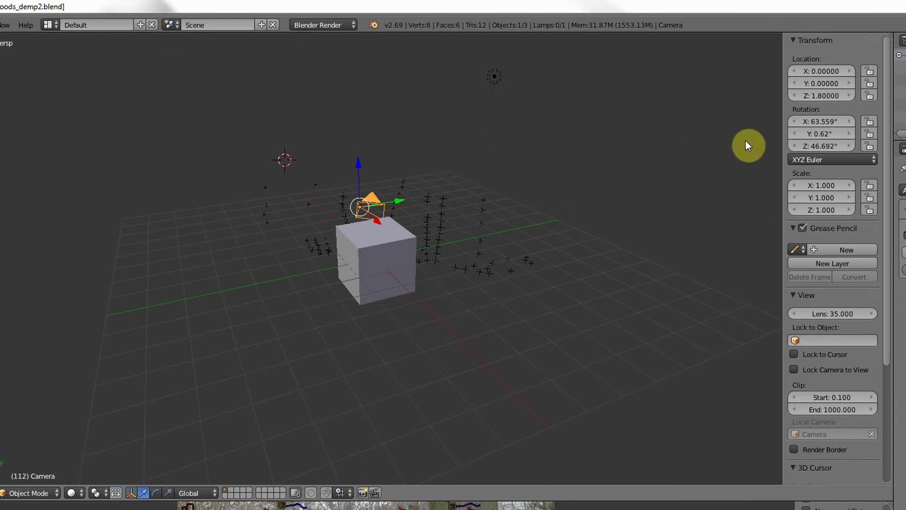
click(824, 84)
key(BackSpace)
text(-8)
key(Return)
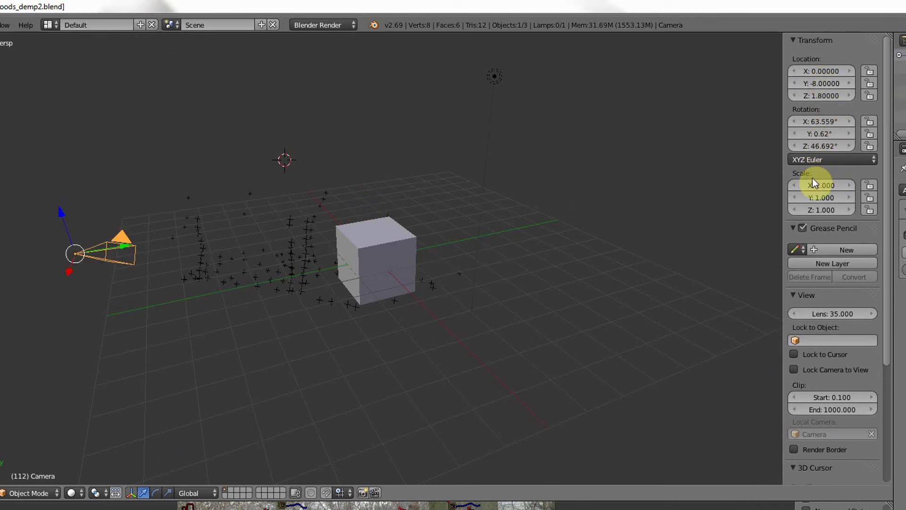
Set the camera's X rotation to 90°.
click(820, 121)
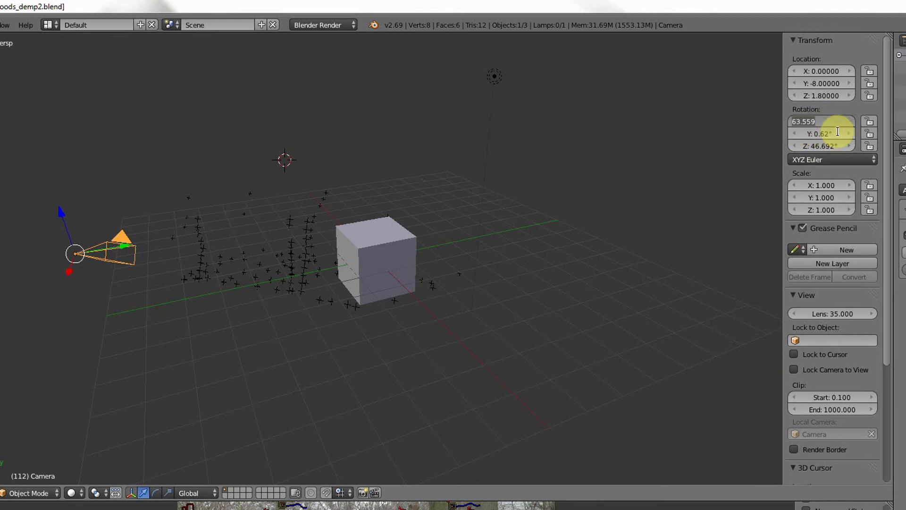
text(90)
key(Return)
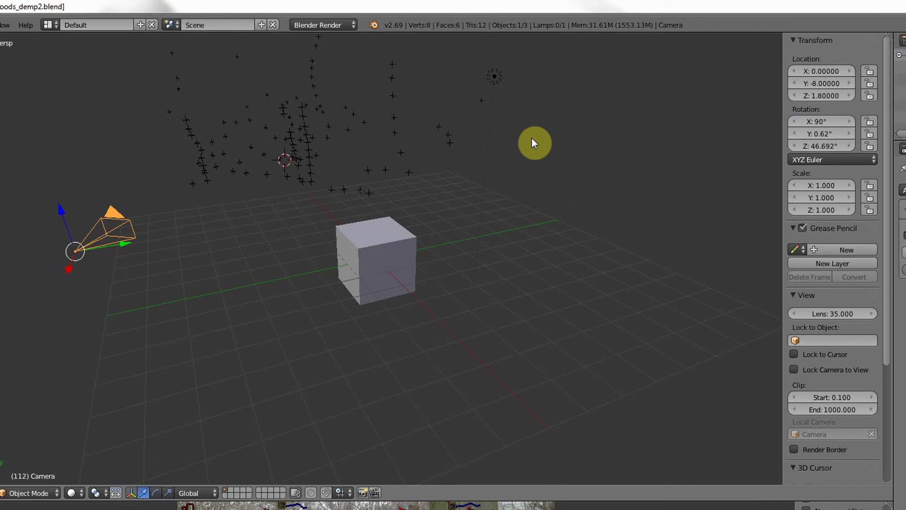
Set the camera's Y and Z rotation to 0° and look through the camera again.
click(823, 133)
text(0)
key(Return)
click(822, 146)
text(0)
key(Return)
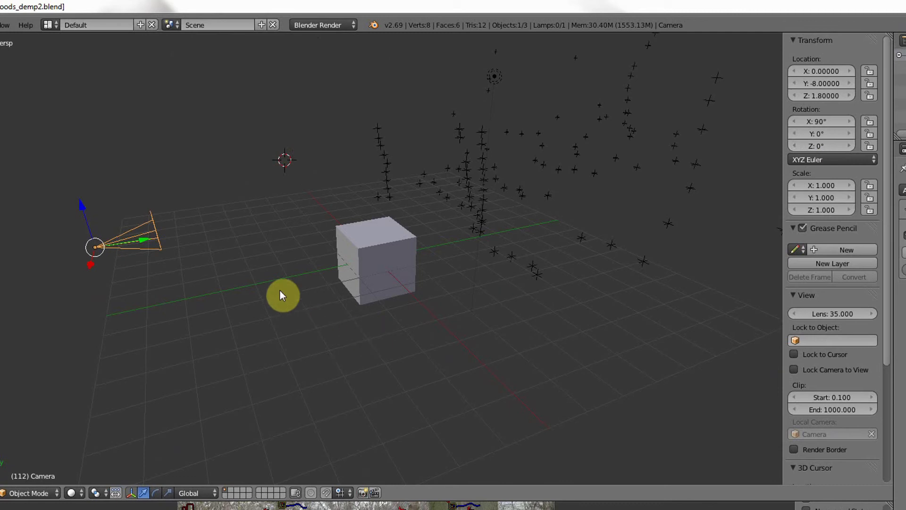
middle_drag(279, 290, 358, 241)
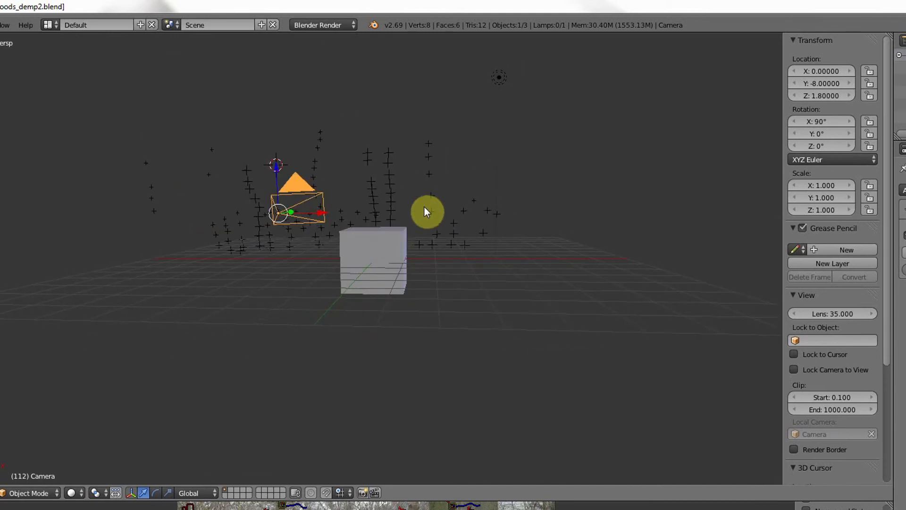
key(KP_0)
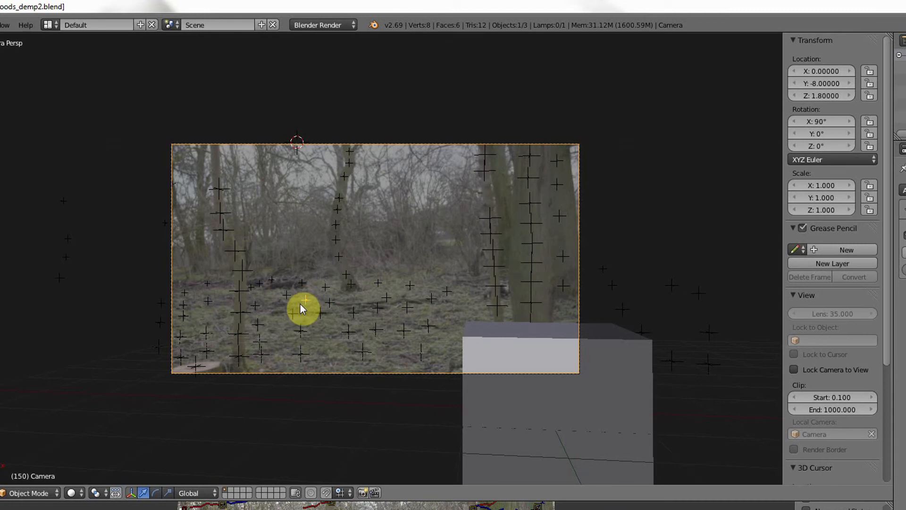
Snap the 3D cursor to the selected ground tracking point, and snap the cube to the cursor.
key(shift+s)
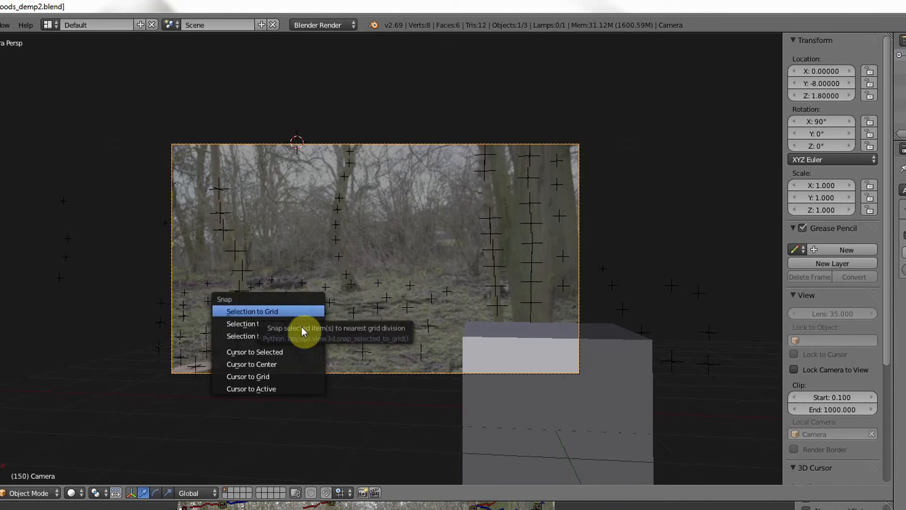
click(266, 350)
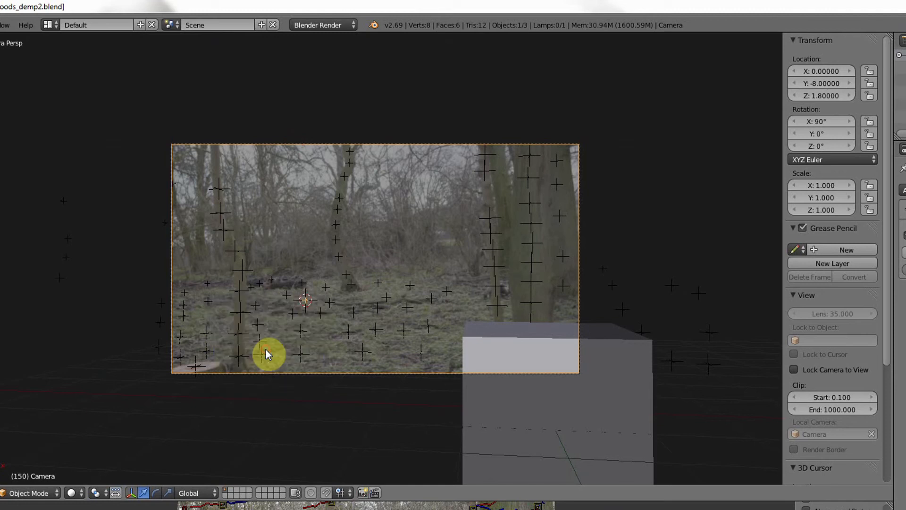
right_click(504, 401)
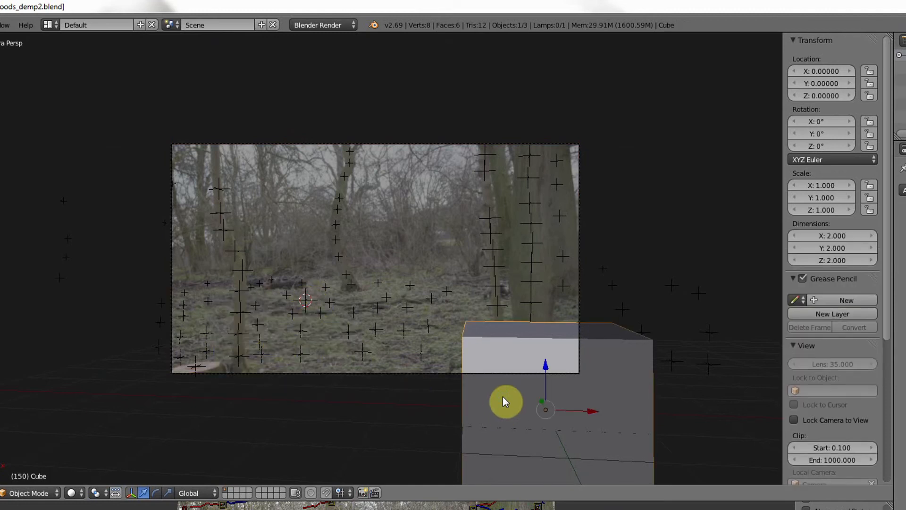
key(shift+s)
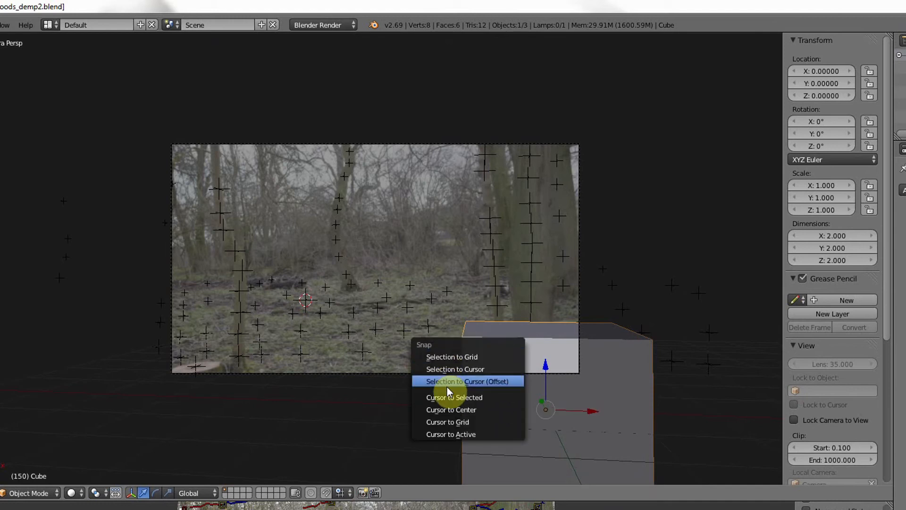
click(441, 370)
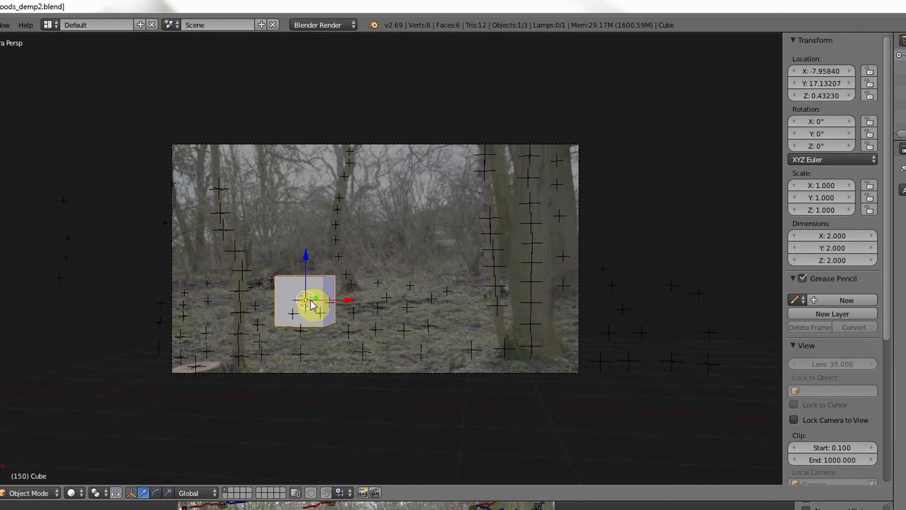
Scale the cube to 0.5 on all axes and select the camera.
text(s.375)
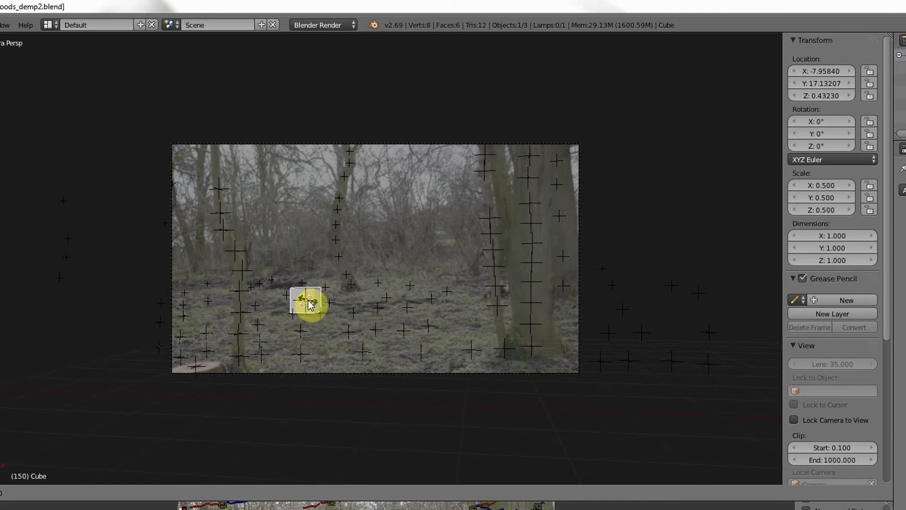
click(309, 305)
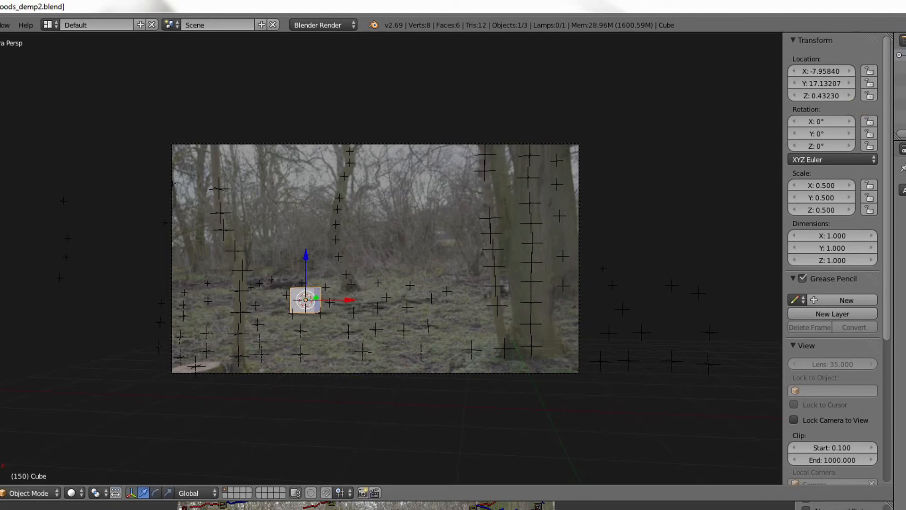
click(902, 92)
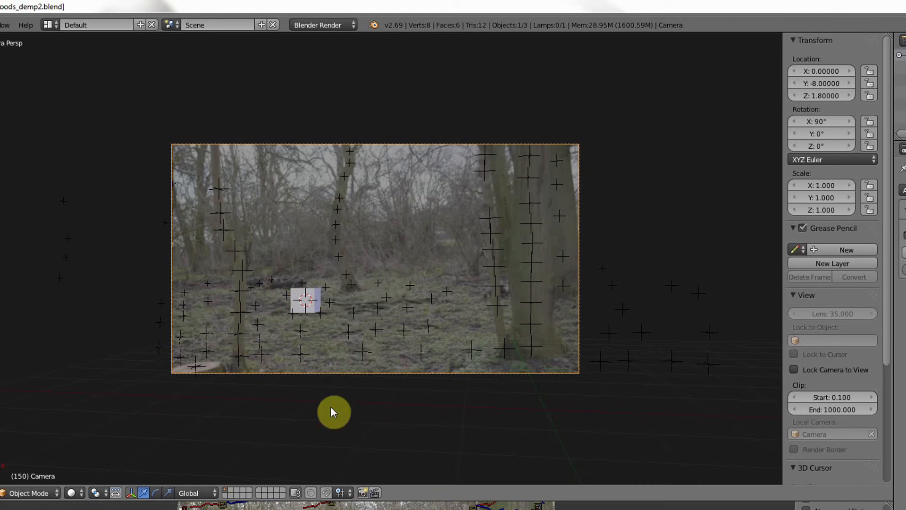
scroll(326, 420, up, 3)
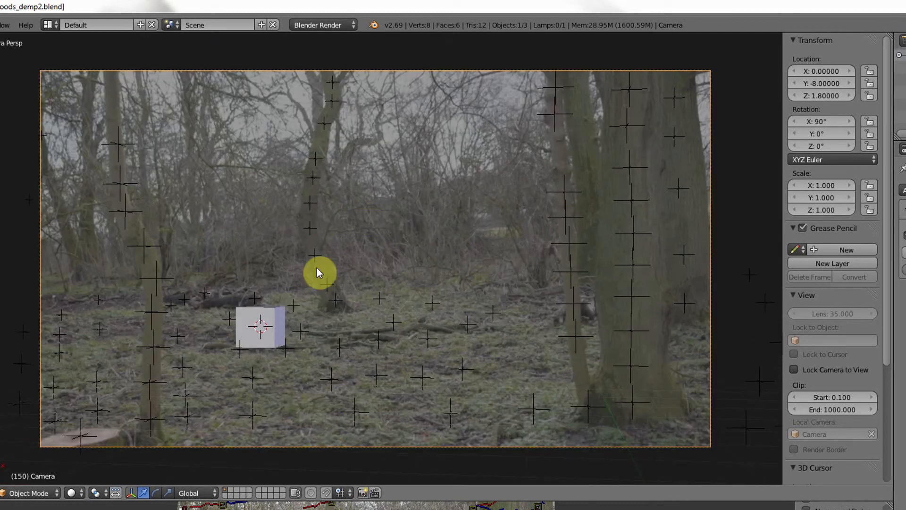
Set the opacity of the camera's background movie clip to 1.000.
drag(890, 332, 888, 451)
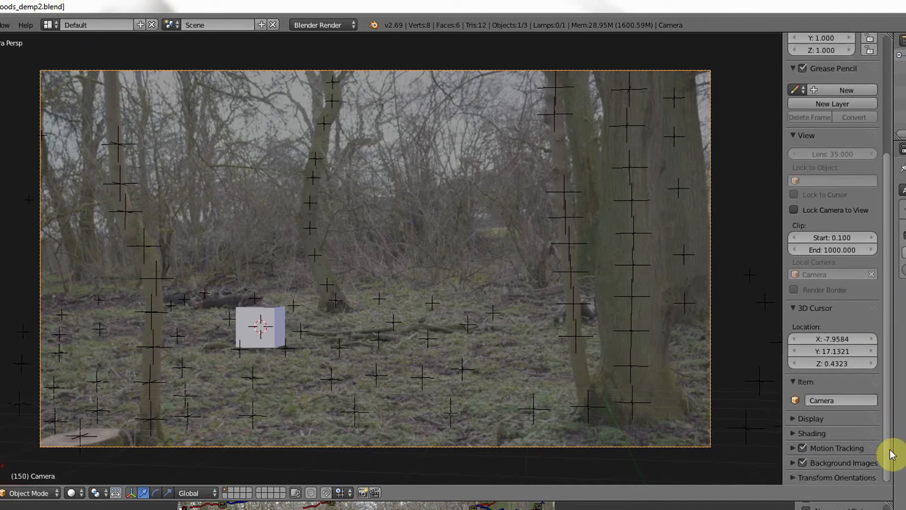
click(792, 418)
scroll(791, 412, down, 5)
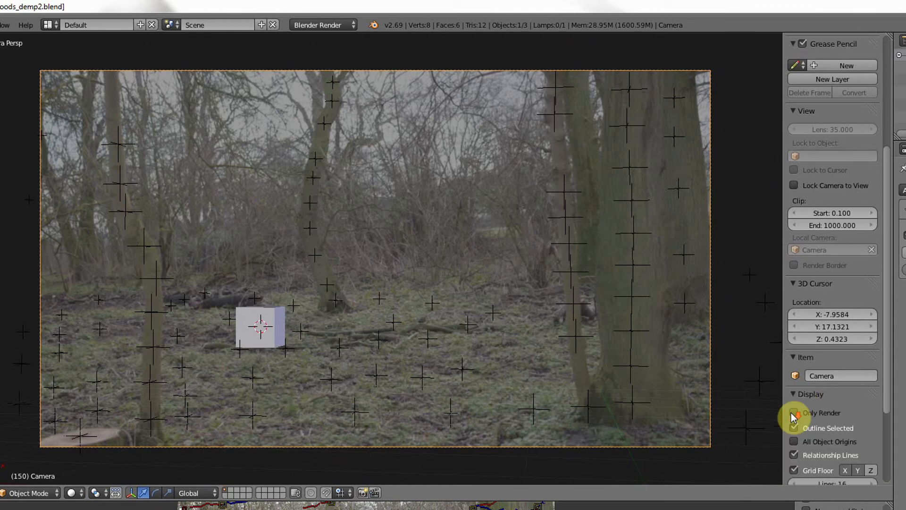
scroll(793, 418, down, 2)
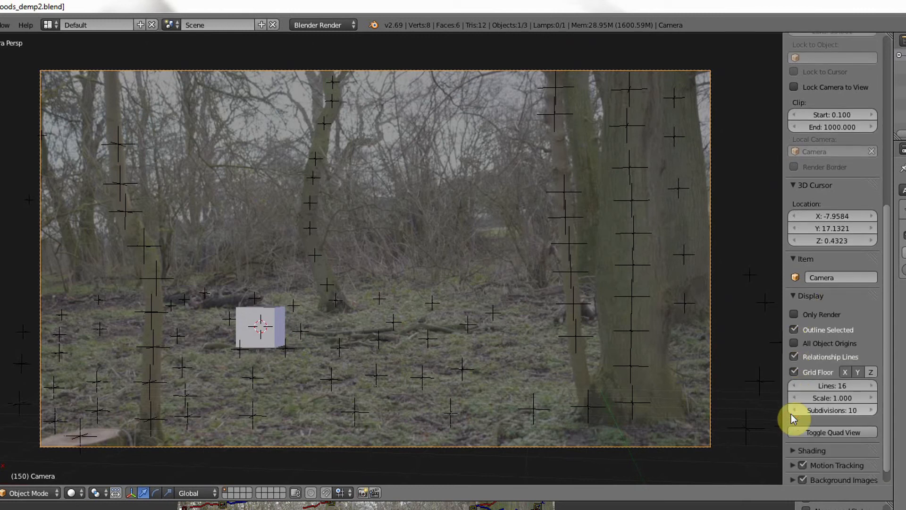
scroll(791, 414, down, 1)
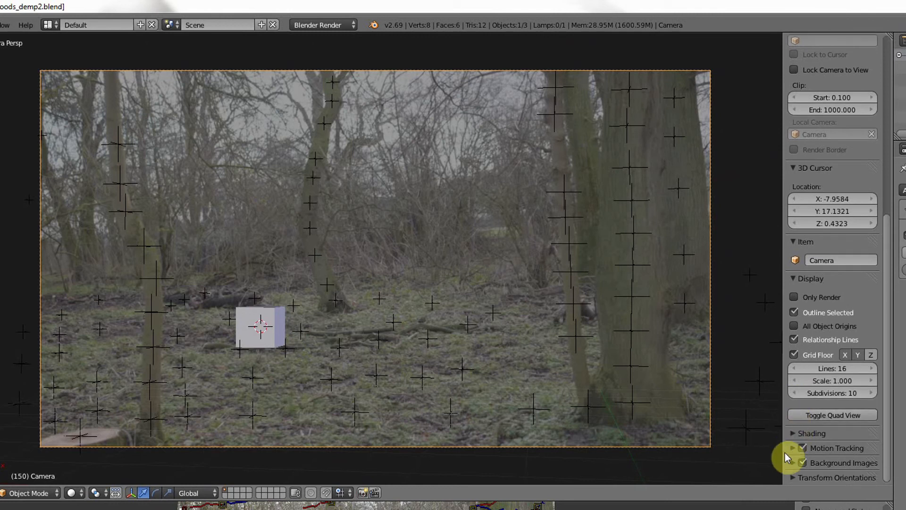
click(792, 462)
scroll(798, 440, down, 10)
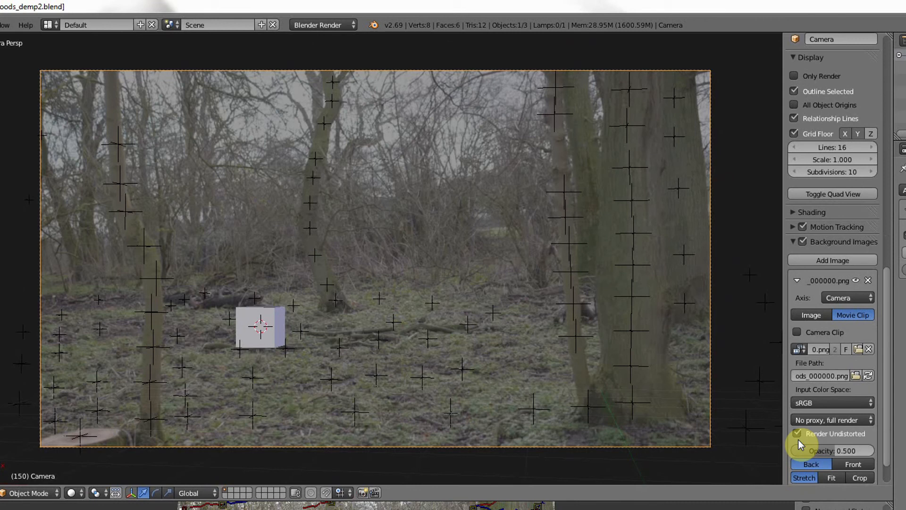
scroll(814, 407, down, 2)
drag(831, 427, 876, 428)
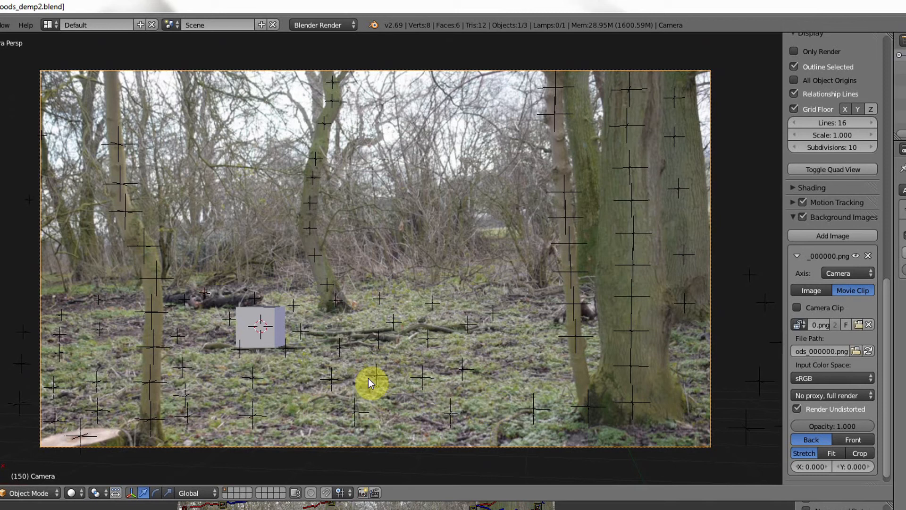
Turn off the Motion Tracking display so the tracking markers are hidden in the 3D viewport.
mouse_move(882, 365)
mouse_down()
mouse_move(872, 149)
mouse_move(887, 261)
mouse_up()
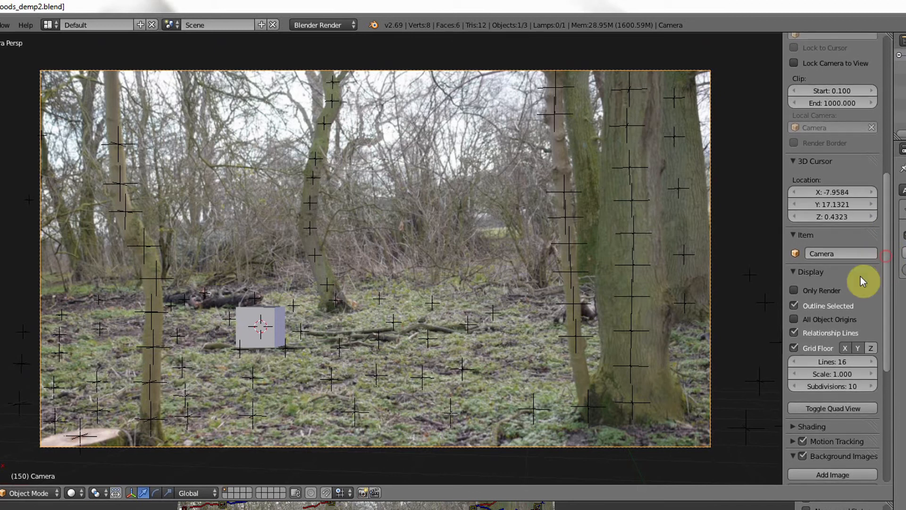
scroll(835, 304, down, 3)
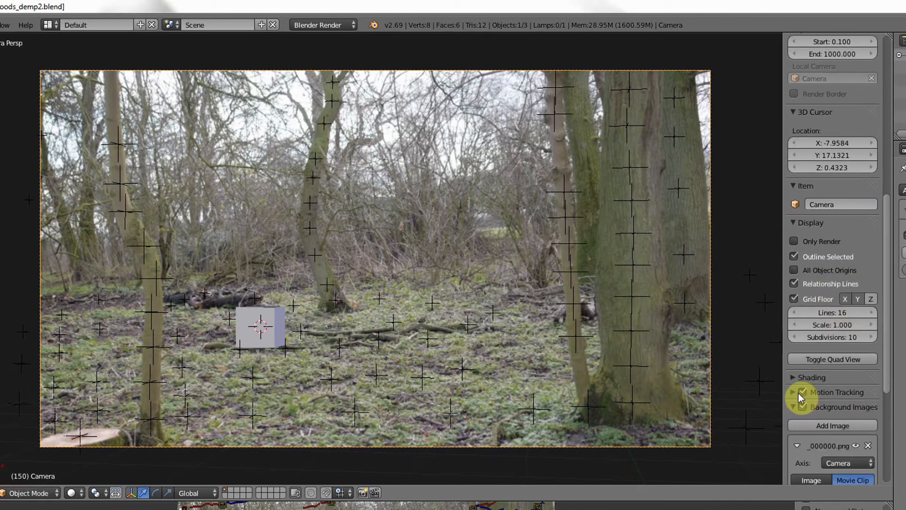
click(801, 392)
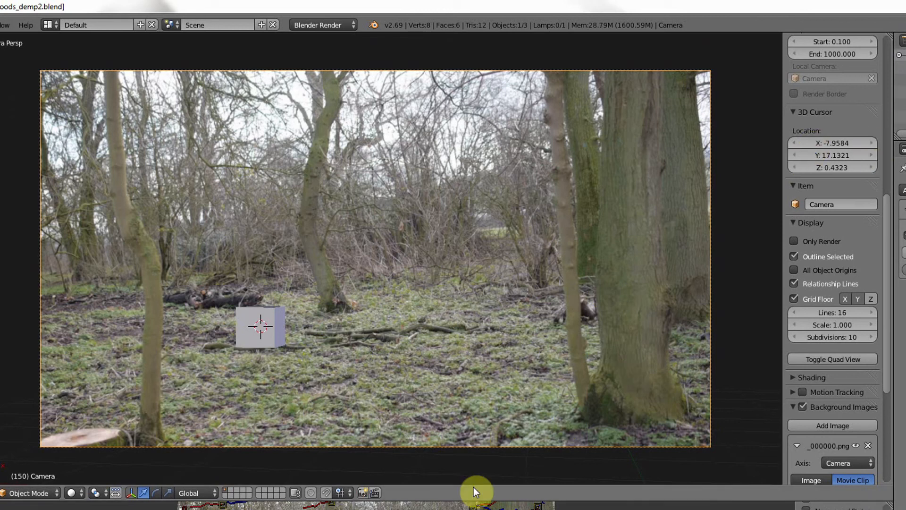
Step backward through the footage to frame 136, examining how well the cube sticks to the ground in the camera view.
click(361, 491)
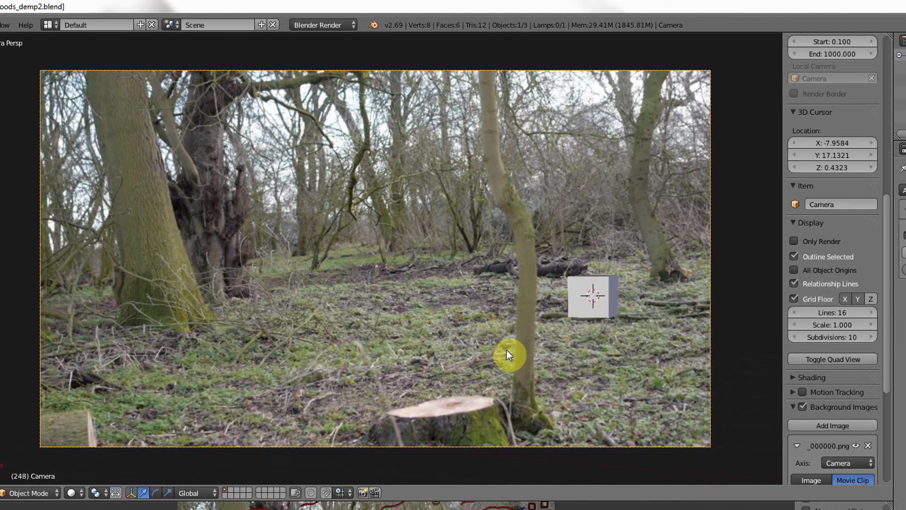
key(Left)
key(Left)
key(Left)
key(Left)
key(Left)
key(Left)
key(Left)
key(Left)
key(Left)
key(Left)
key(Left)
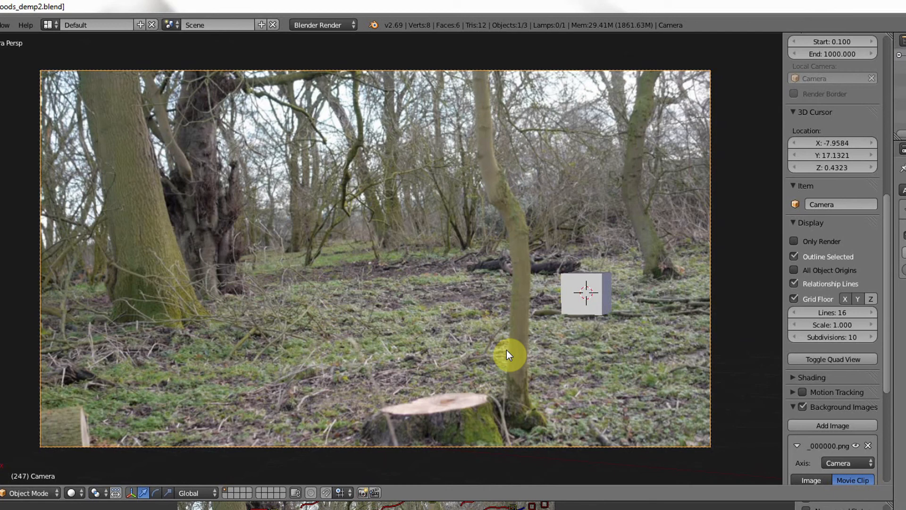
key(Left)
key(Left)
key(Left)
key(Left)
key(Left)
key(Left)
key(Left)
key(Left)
key(Left)
key(Left)
key(Left)
key(Left)
key(Left)
key(Left)
key(Left)
key(Left)
key(Left)
key(Left)
key(Left)
key(Left)
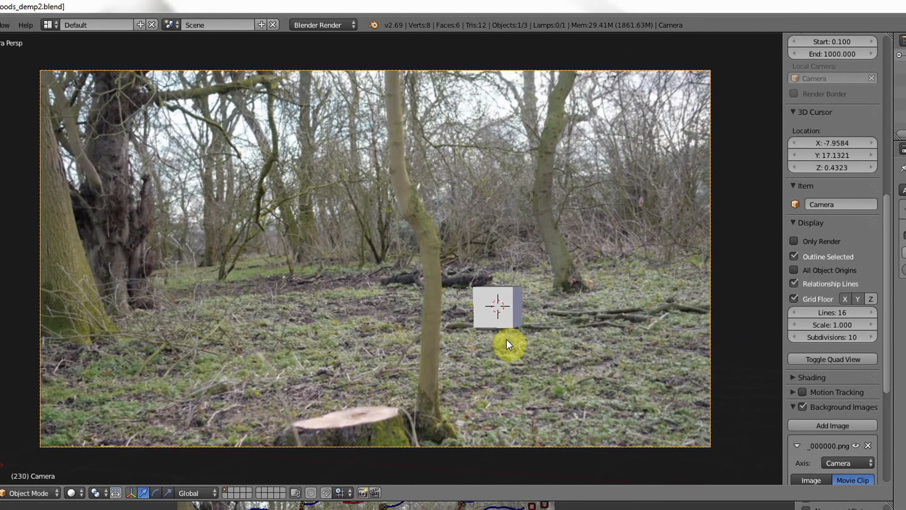
key(Left)
key(Left)
key(Left)
key(Left)
key(Left)
key(Left)
key(Left)
key(Left)
key(Left)
key(Left)
key(Left)
key(Left)
key(Left)
key(Left)
key(Left)
key(Left)
key(Left)
key(Left)
key(Left)
key(Left)
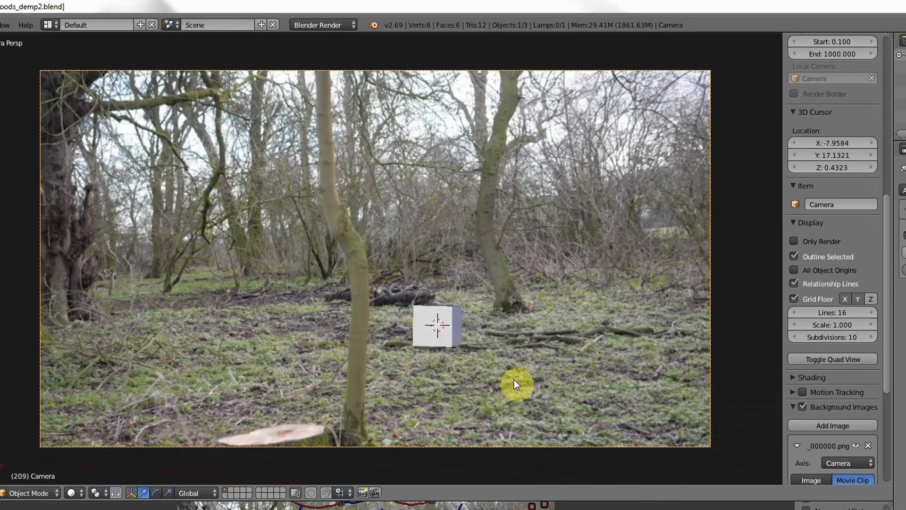
key(Left)
key(Left)
key(Left)
key(Left)
key(Left)
key(Left)
key(Left)
key(Left)
key(Left)
key(Left)
key(Left)
key(Left)
key(Left)
key(Left)
key(Left)
key(Left)
key(Left)
key(Left)
key(Left)
key(Left)
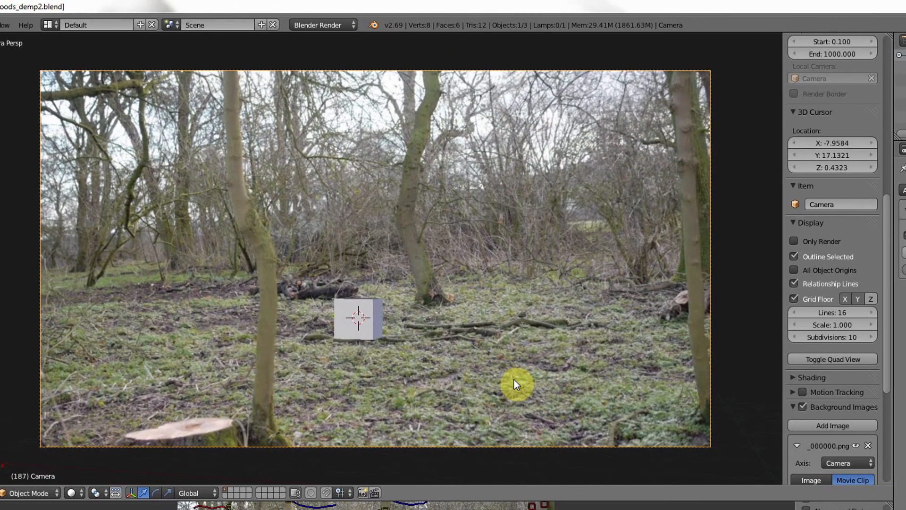
key(Left)
key(Left)
key(Left)
key(Left)
key(Left)
key(Left)
key(Left)
key(Left)
key(Left)
key(Left)
key(Left)
key(Left)
key(Left)
key(Left)
key(Left)
key(Left)
key(Left)
key(Left)
key(Left)
key(Left)
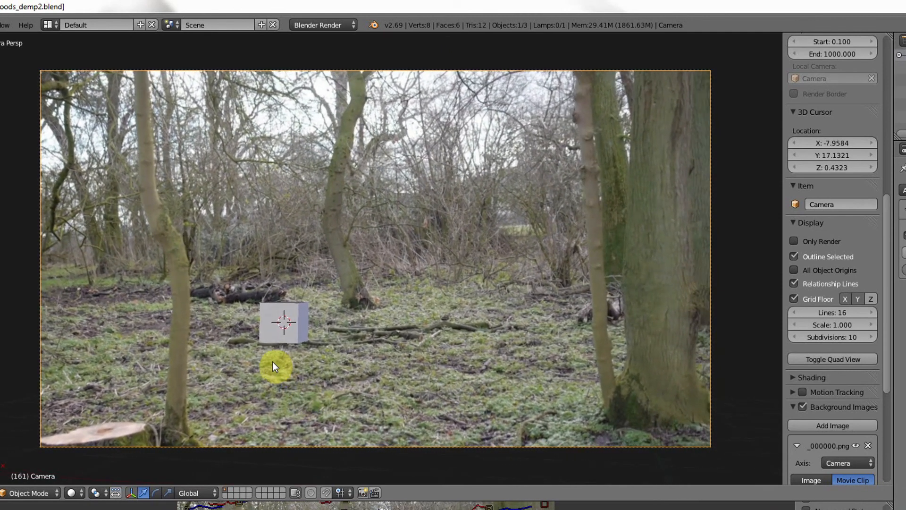
key(Left)
key(Left)
key(Left)
key(Left)
key(Left)
key(Left)
key(Left)
key(Left)
key(Left)
key(Left)
key(Left)
key(Left)
key(Left)
key(Left)
key(Left)
key(Left)
key(Left)
key(Left)
key(Left)
key(Left)
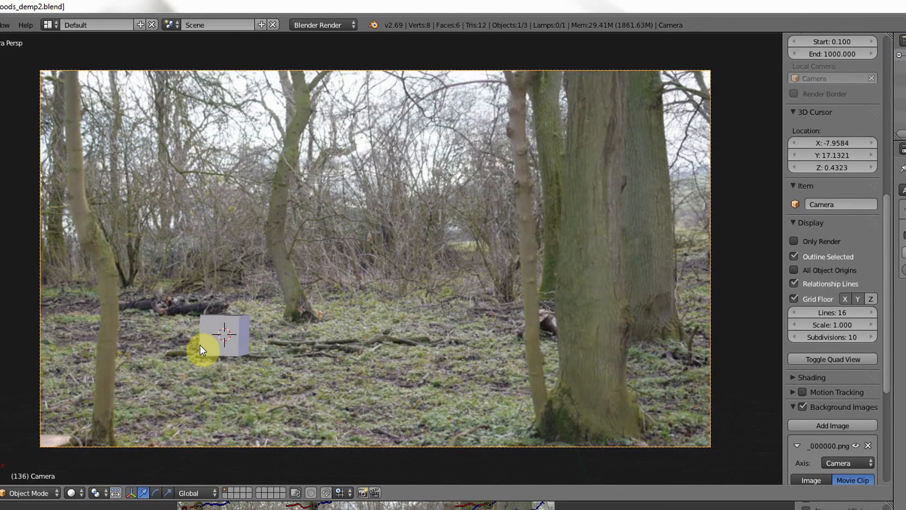
Step backward through the footage to about frame 67, examining how well the cube sticks to the ground.
key(Left)
key(Left)
key(Left)
key(Left)
key(Left)
key(Left)
key(Left)
key(Left)
key(Left)
key(Left)
key(Left)
key(Left)
key(Left)
key(Left)
key(Left)
key(Left)
key(Left)
key(Left)
key(Left)
key(Left)
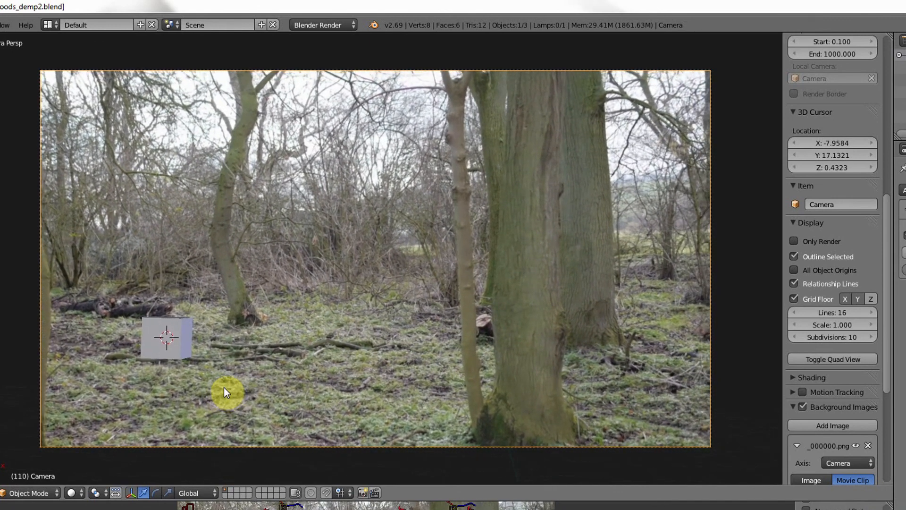
key(Left)
key(Left)
key(Left)
key(Left)
key(Left)
key(Left)
key(Left)
key(Left)
key(Left)
key(Left)
key(Left)
key(Left)
key(Left)
key(Left)
key(Left)
key(Left)
key(Left)
key(Left)
key(Left)
key(Left)
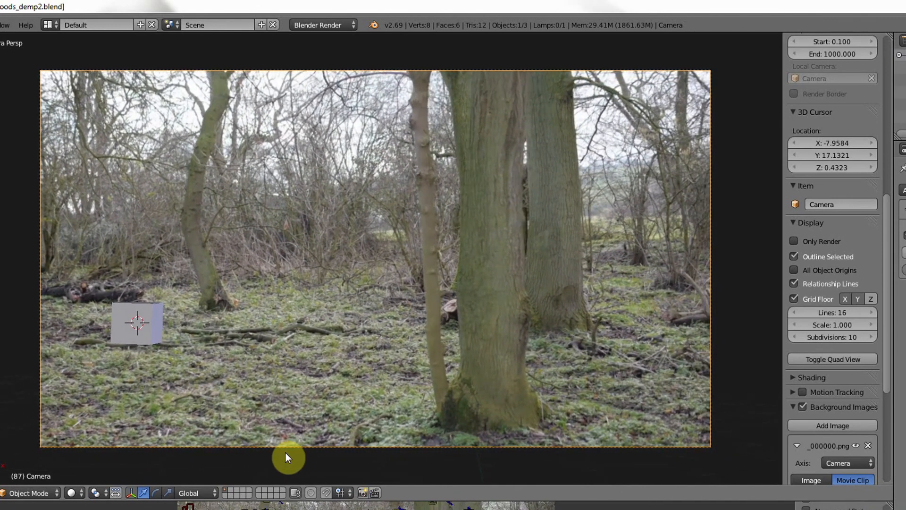
key(Left)
key(Left)
key(Left)
key(Left)
key(Left)
key(Left)
key(Left)
key(Left)
key(Left)
key(Left)
key(Left)
key(Left)
key(Left)
key(Left)
key(Left)
key(Left)
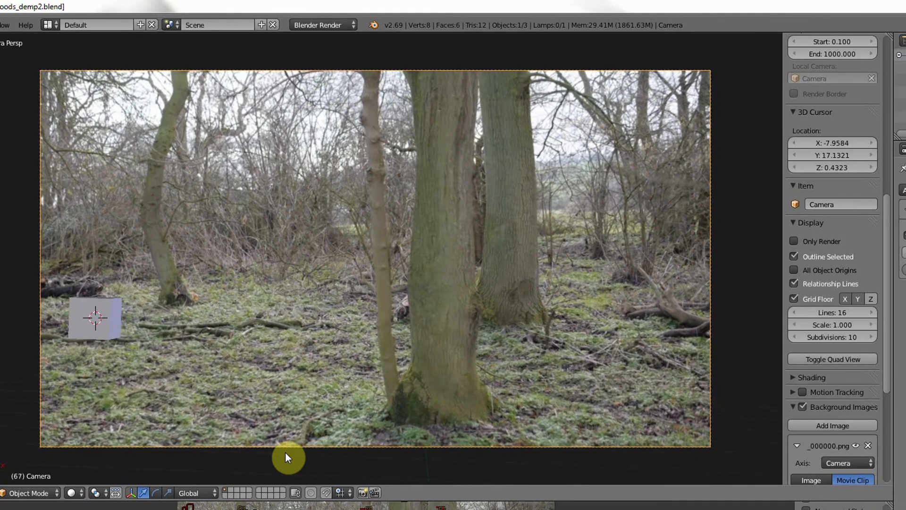
Step forward through the footage to about frame 158, checking the cube for sliding against the ground.
key(Right)
key(Right)
key(Right)
key(Right)
key(Right)
key(Right)
key(Right)
key(Right)
key(Right)
key(Right)
key(Right)
key(Right)
key(Right)
key(Right)
key(Right)
key(Right)
key(Right)
key(Right)
key(Right)
key(Right)
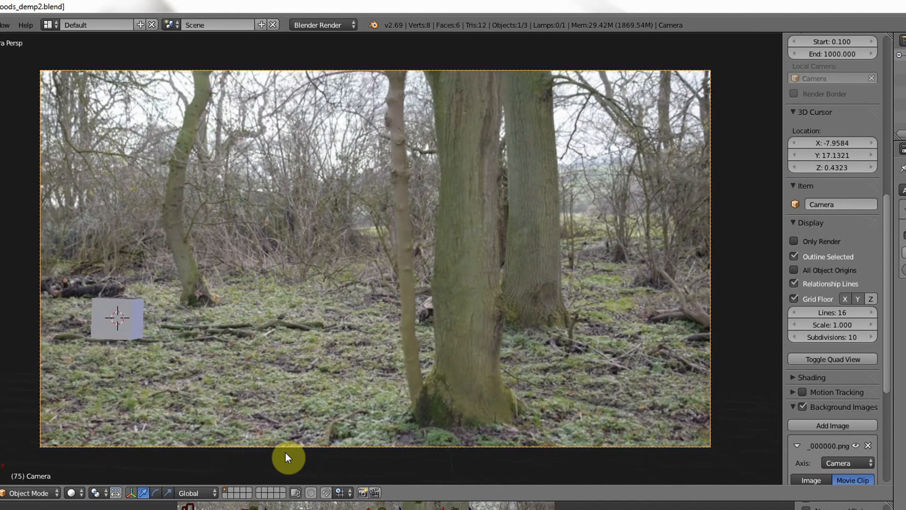
key(Right)
key(Right)
key(Right)
key(Right)
key(Right)
key(Right)
key(Right)
key(Right)
key(Right)
key(Right)
key(Right)
key(Right)
key(Right)
key(Right)
key(Right)
key(Right)
key(Right)
key(Right)
key(Right)
key(Right)
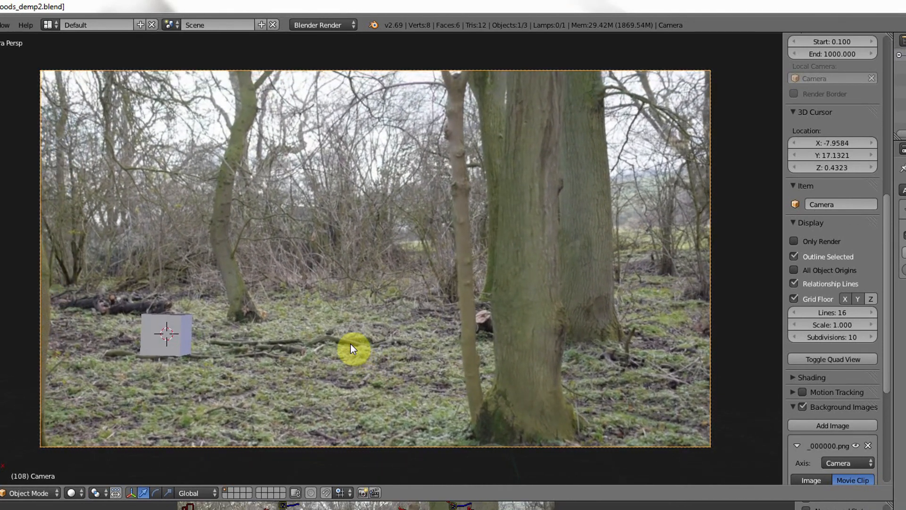
key(Right)
key(Right)
key(Right)
key(Right)
key(Right)
key(Right)
key(Right)
key(Right)
key(Right)
key(Right)
key(Right)
key(Right)
key(Right)
key(Right)
key(Right)
key(Right)
key(Right)
key(Right)
key(Right)
key(Right)
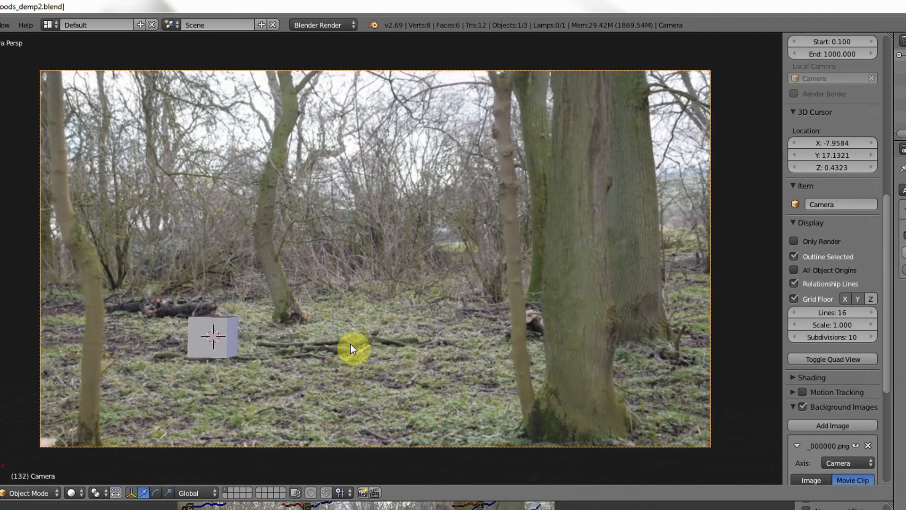
key(Right)
key(Right)
key(Right)
key(Right)
key(Right)
key(Right)
key(Right)
key(Right)
key(Right)
key(Right)
key(Right)
key(Right)
key(Right)
key(Right)
key(Right)
key(Right)
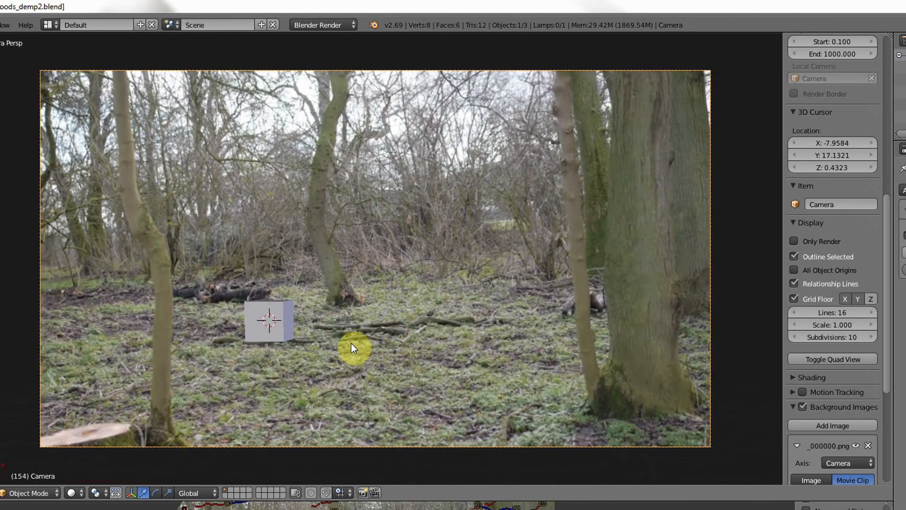
Turn the Motion Tracking display back on and delete the test cube from the scene.
click(803, 392)
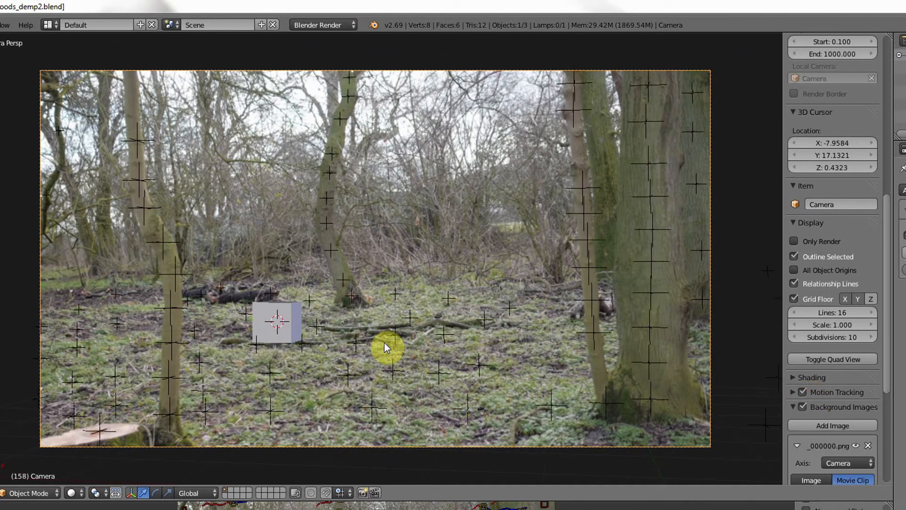
right_click(276, 335)
key(x)
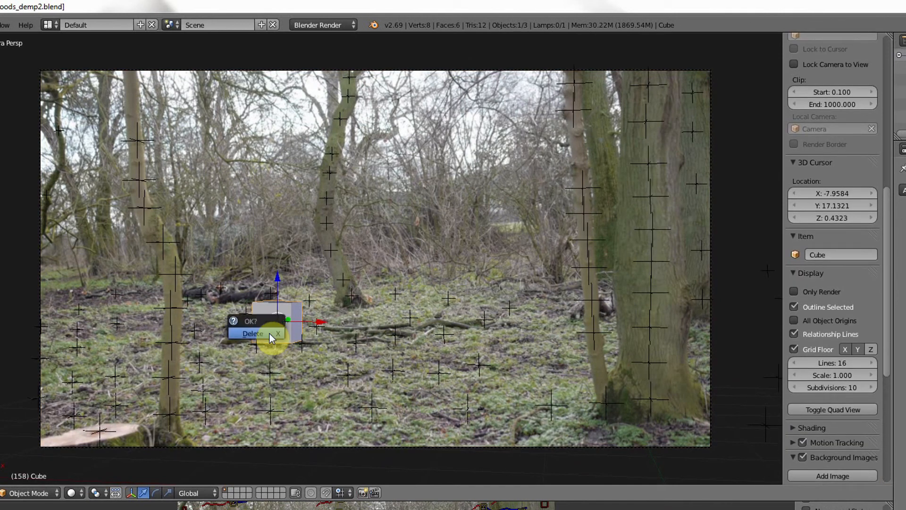
click(259, 335)
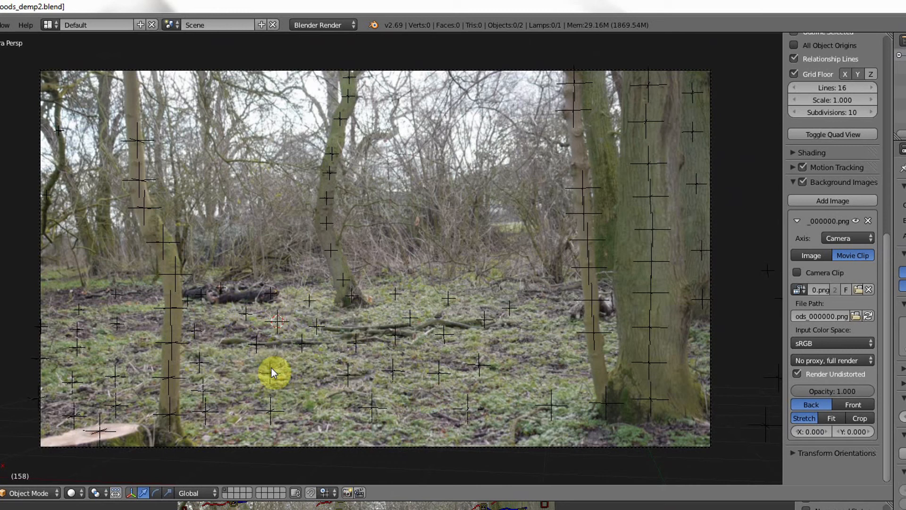
Snap the 3D cursor to the ground tracking marker at the near end of the fallen branches, just beside the deleted cube's spot.
right_click(279, 323)
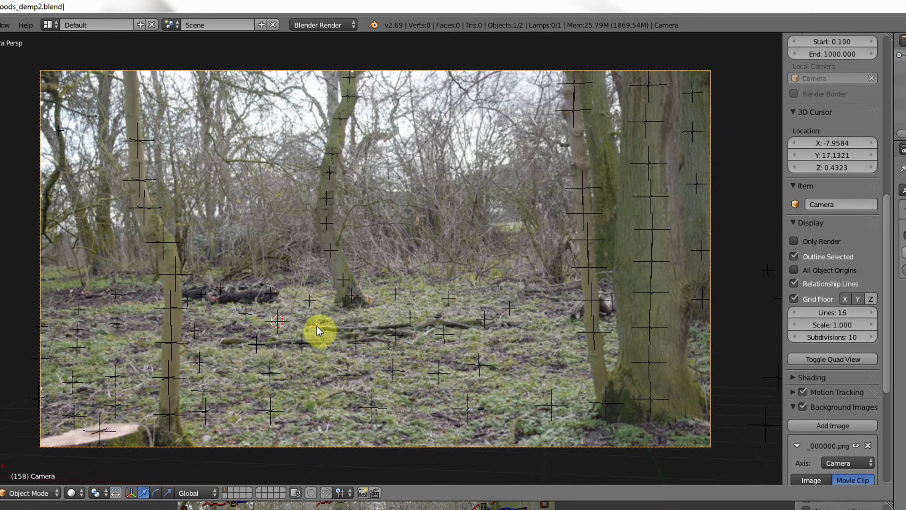
key(shift+s)
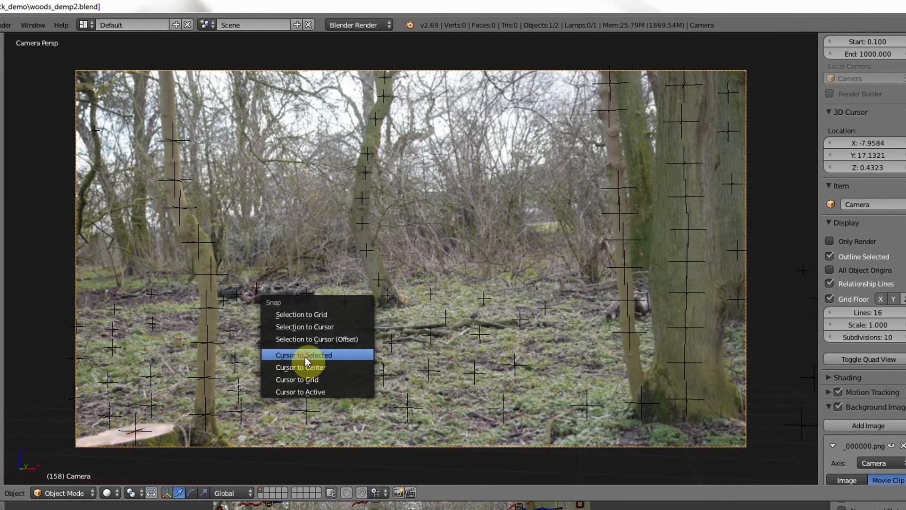
click(270, 356)
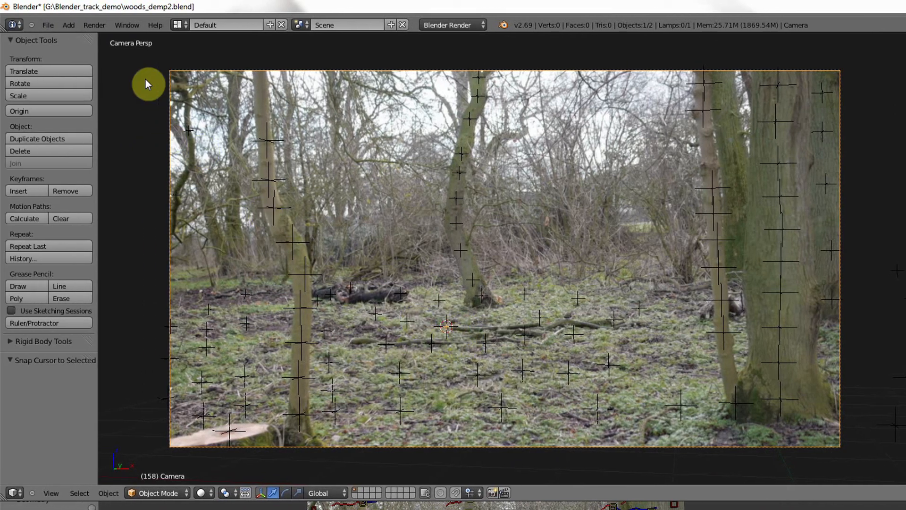
Add an Arrows empty at the 3D cursor on the ground beside the fallen branches.
click(69, 25)
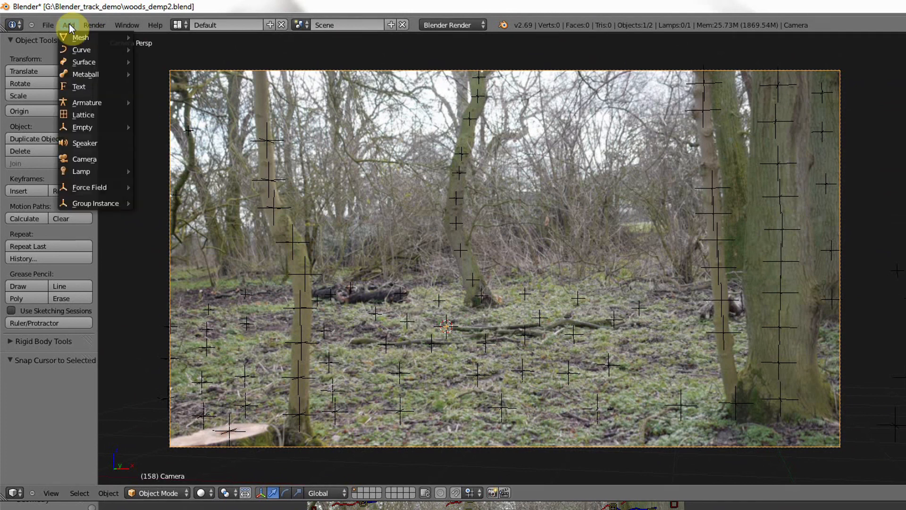
mouse_move(96, 130)
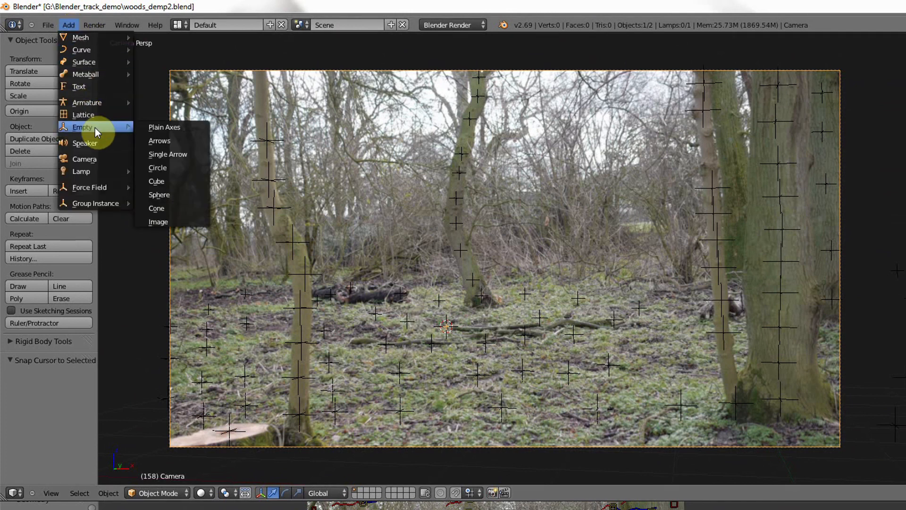
click(168, 140)
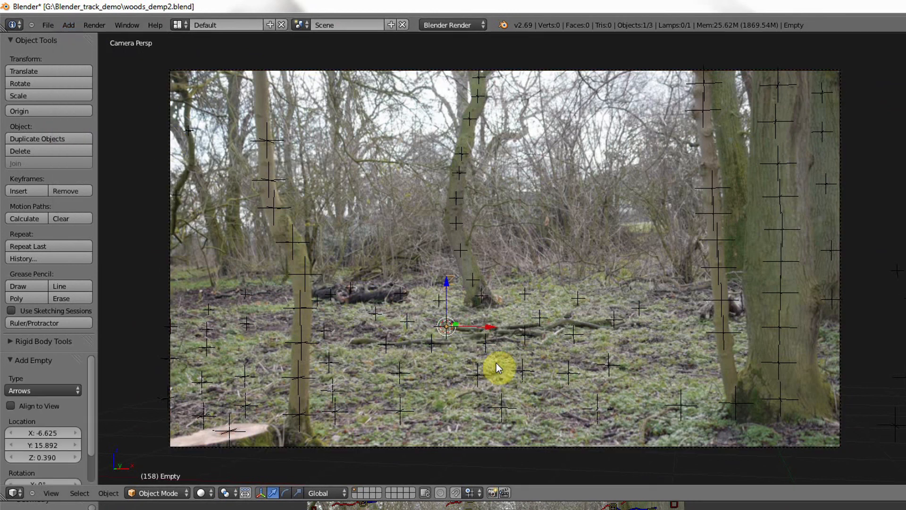
Rename the new empty to ItemLoc.
scroll(505, 370, up, 2)
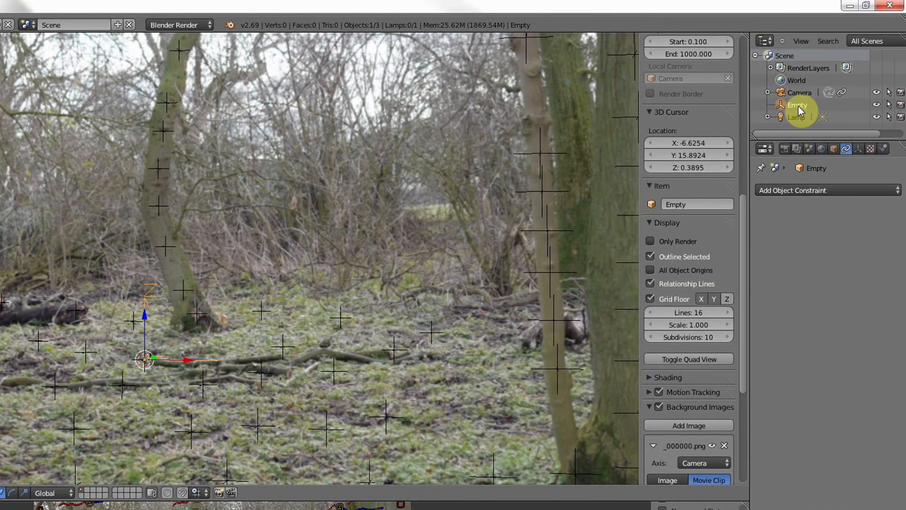
double_click(797, 106)
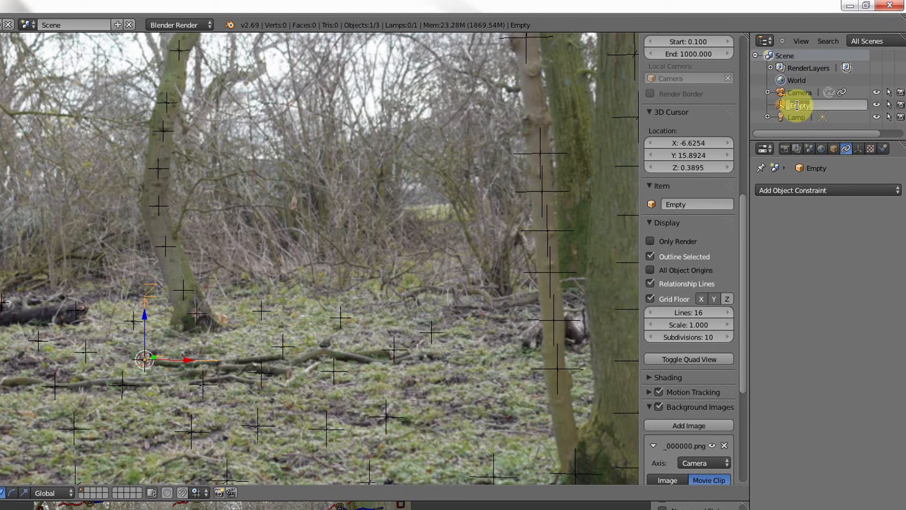
key(BackSpace)
text(ItemLoc)
key(Return)
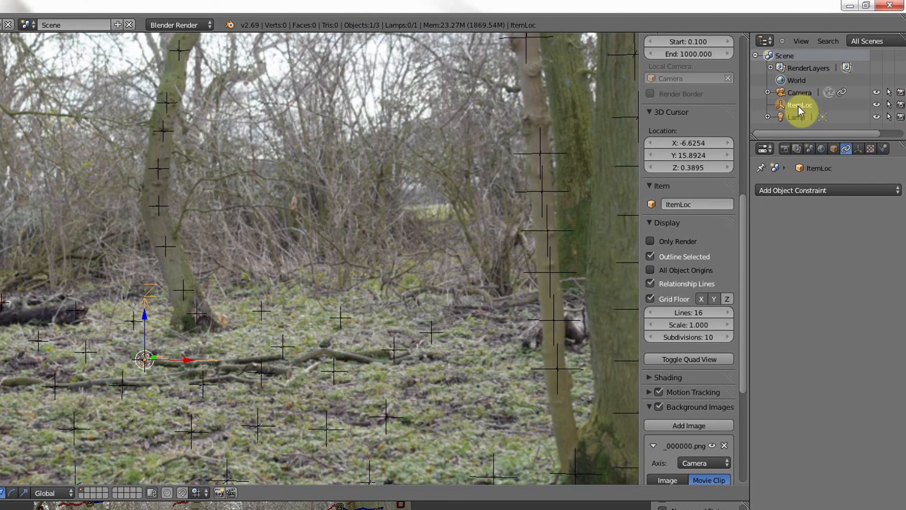
scroll(182, 385, down, 2)
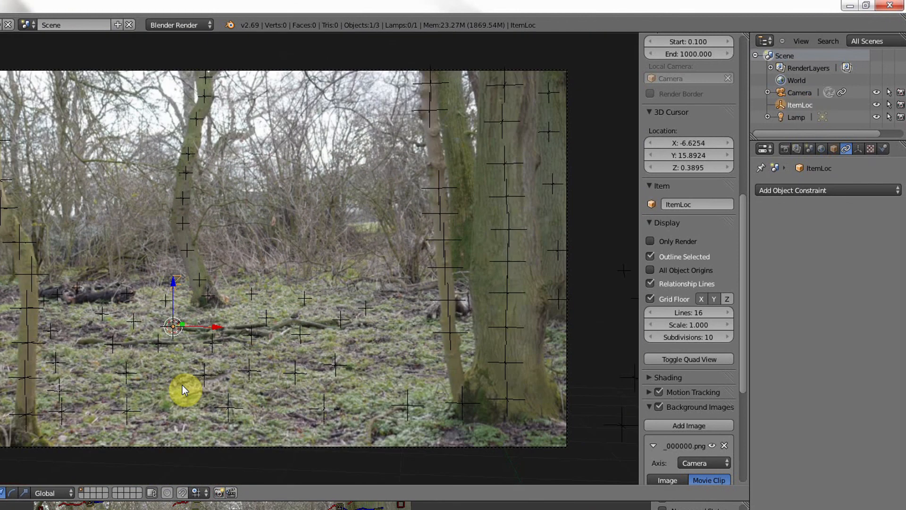